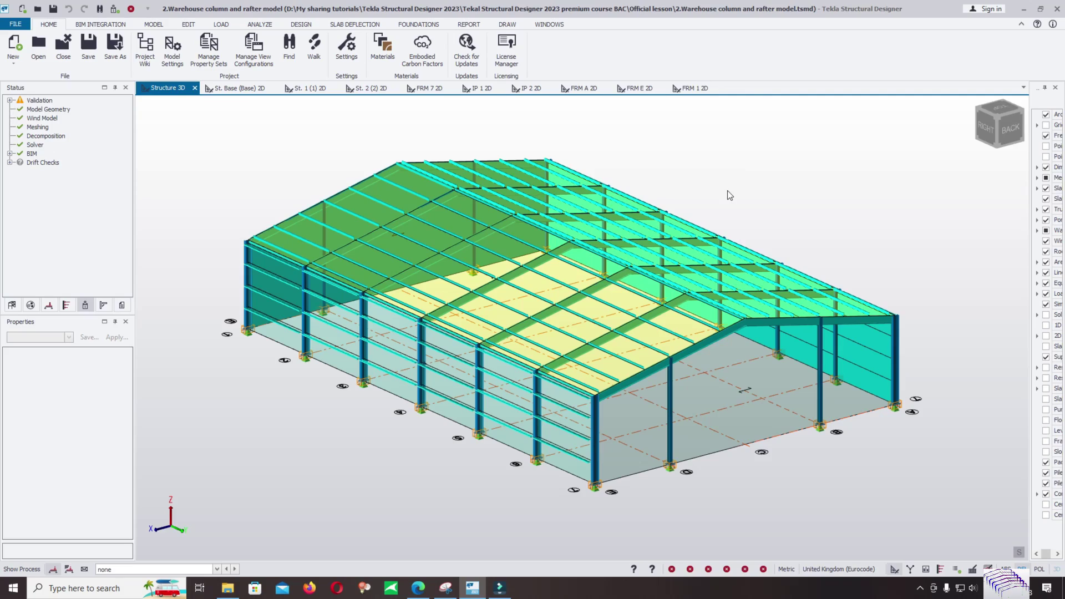
# Step: Run Design All (Static) on the warehouse model
pyautogui.moveTo(766, 207); pyautogui.dragTo(717, 194, button='middle')
pyautogui.moveTo(638, 198)
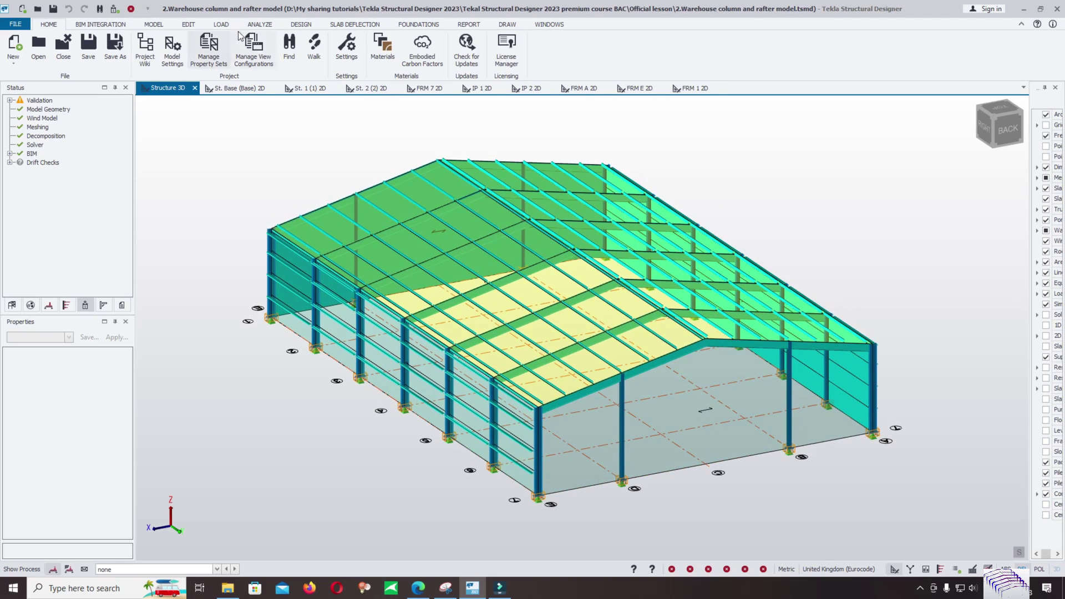
pyautogui.click(260, 24)
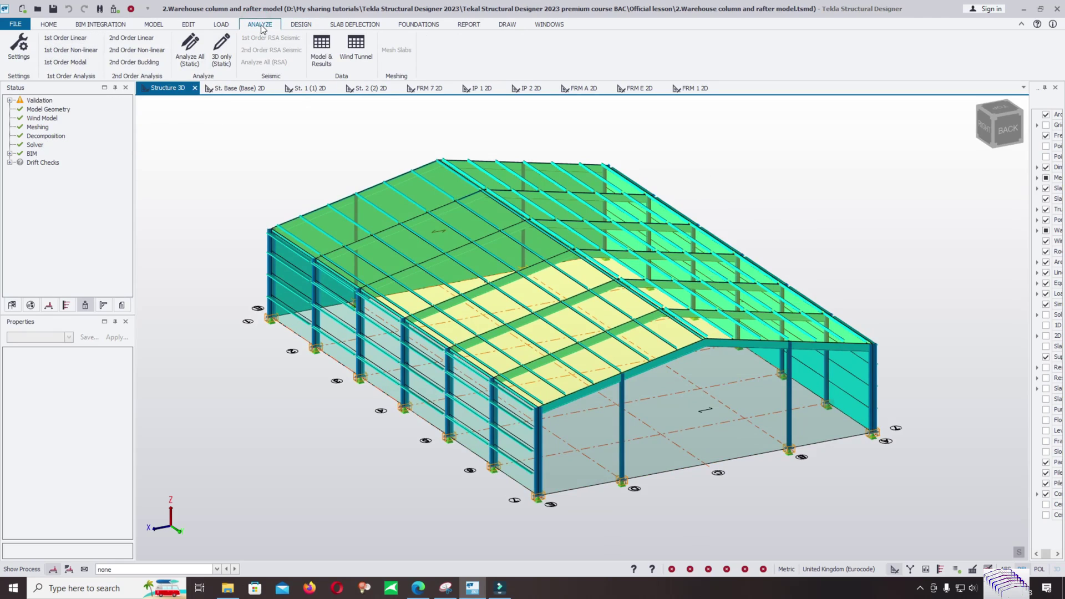
pyautogui.click(306, 29)
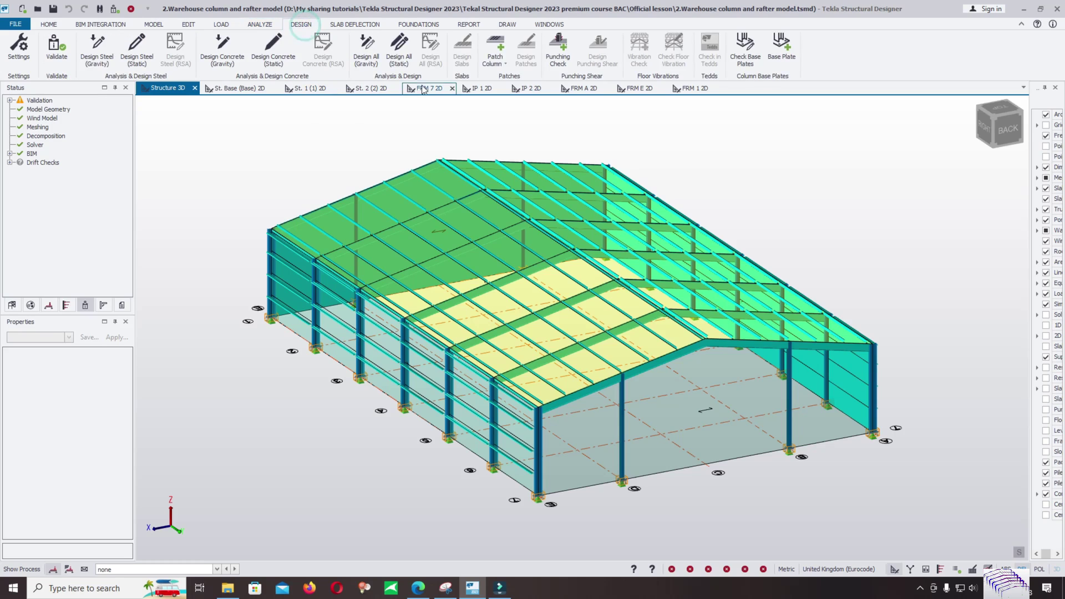
pyautogui.click(399, 48)
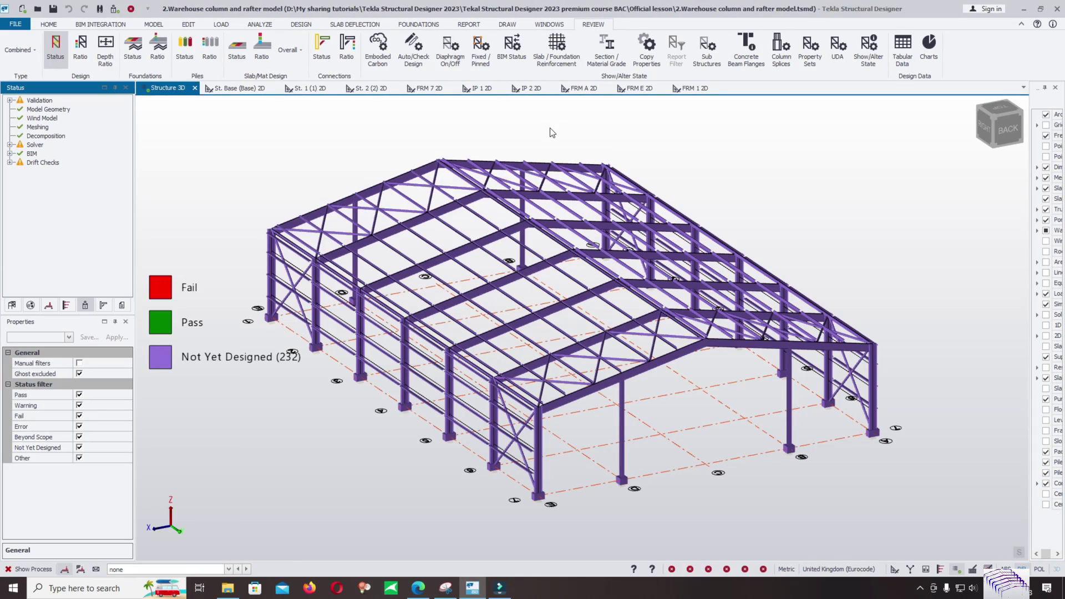
# Step: Examine the first-order linear solver warnings for each load case and combination in the model status
pyautogui.click(10, 145)
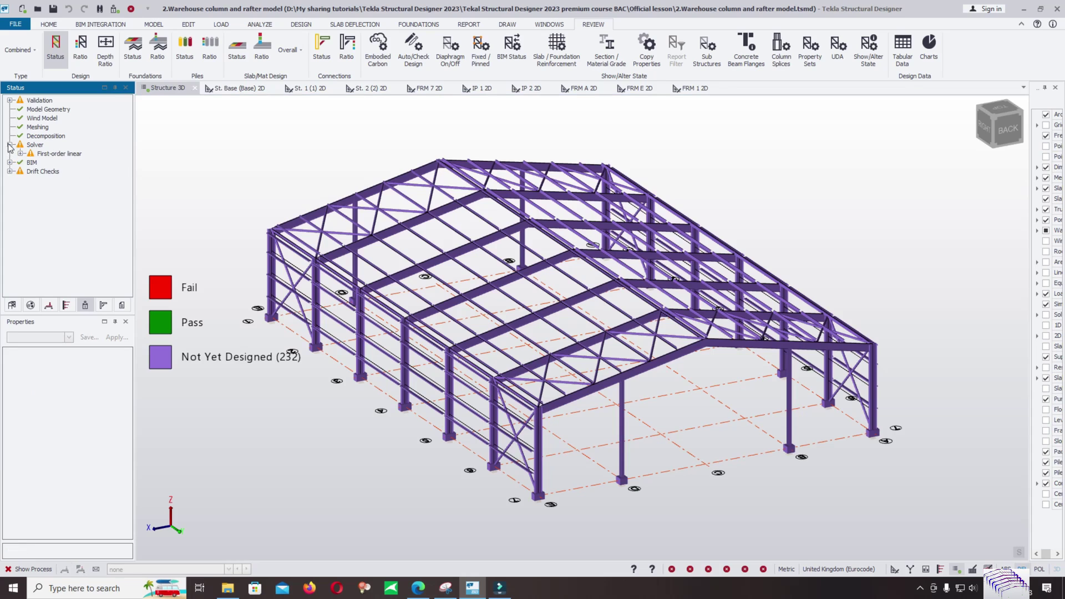
pyautogui.click(19, 155)
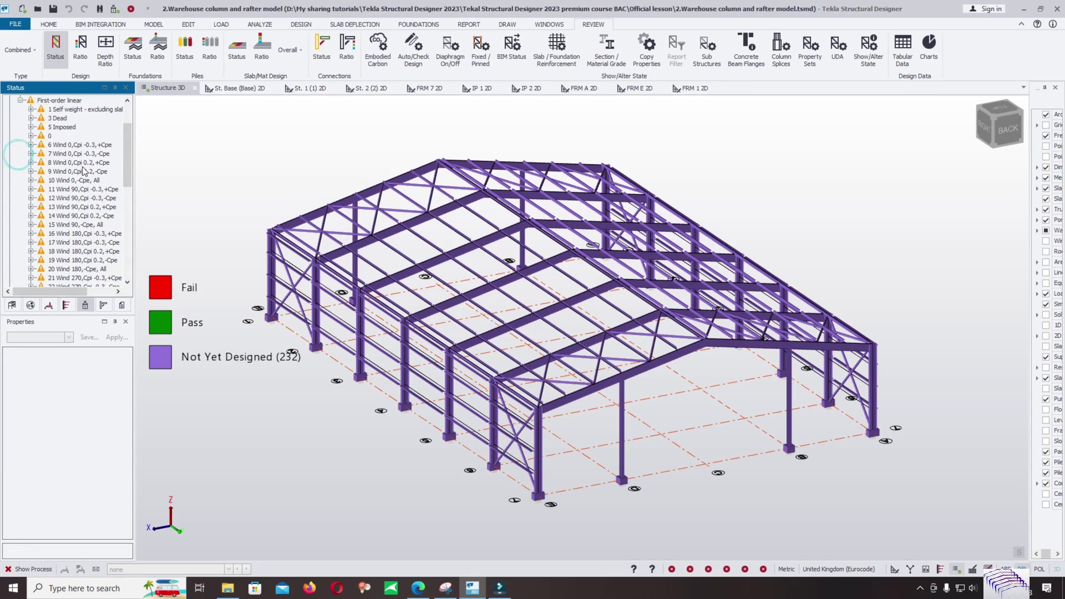
pyautogui.scroll(1, 119, 155)
pyautogui.scroll(-10, 127, 160)
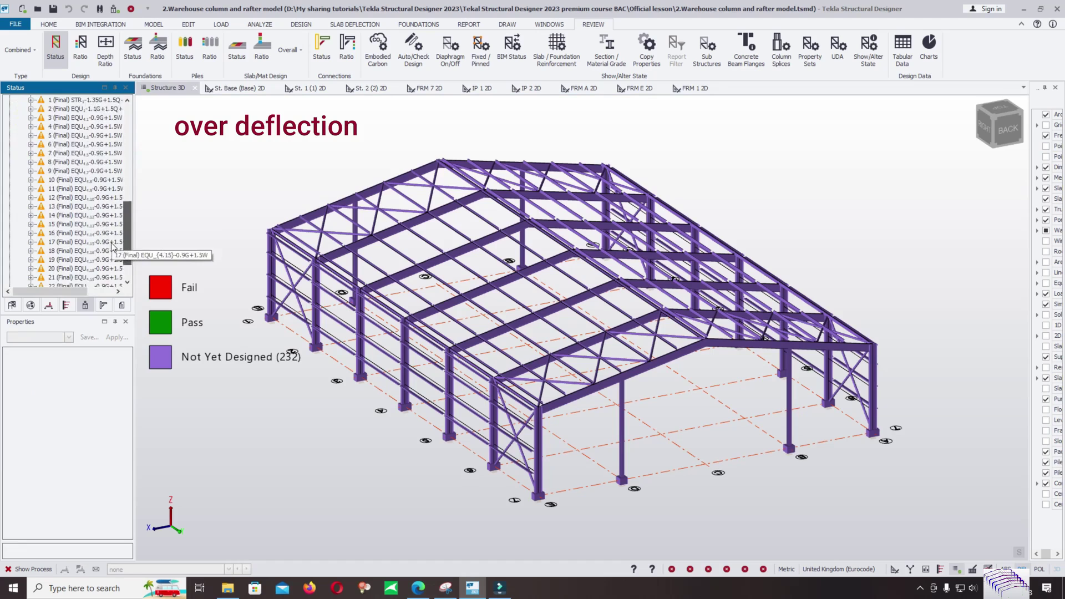
pyautogui.scroll(15, 111, 272)
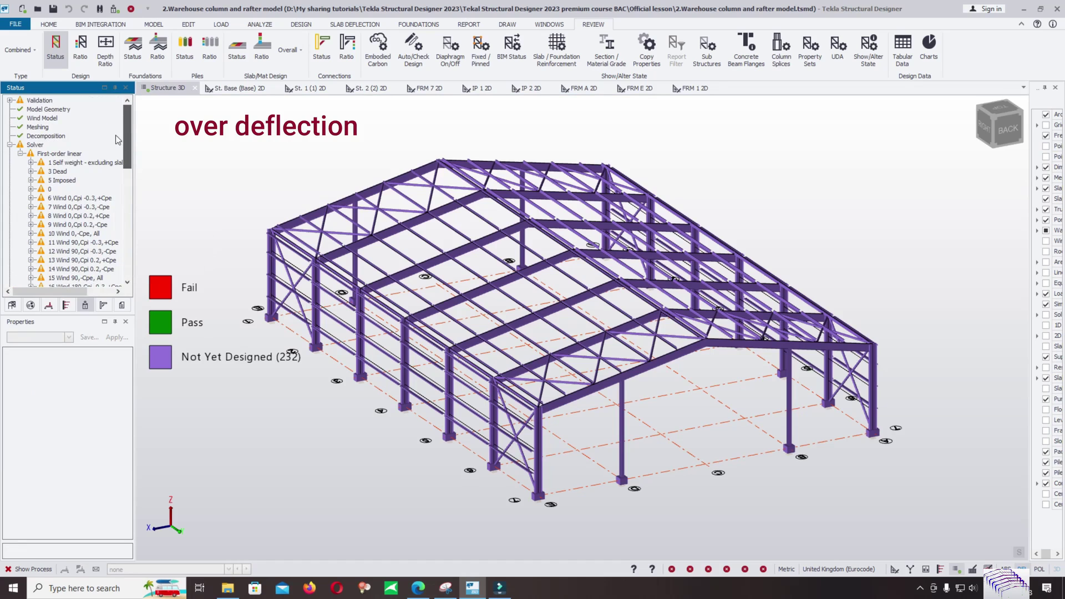
# Step: Expand every solver status entry and read the node deflection warnings under the first-order linear analysis
pyautogui.rightClick(32, 147)
pyautogui.click(40, 147)
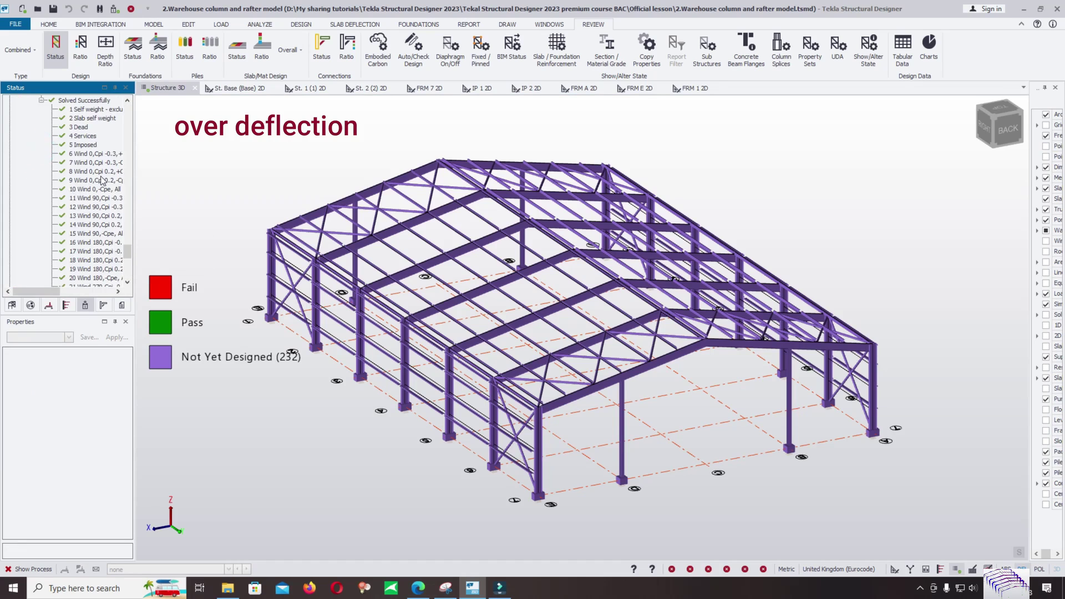
pyautogui.scroll(-10, 102, 179)
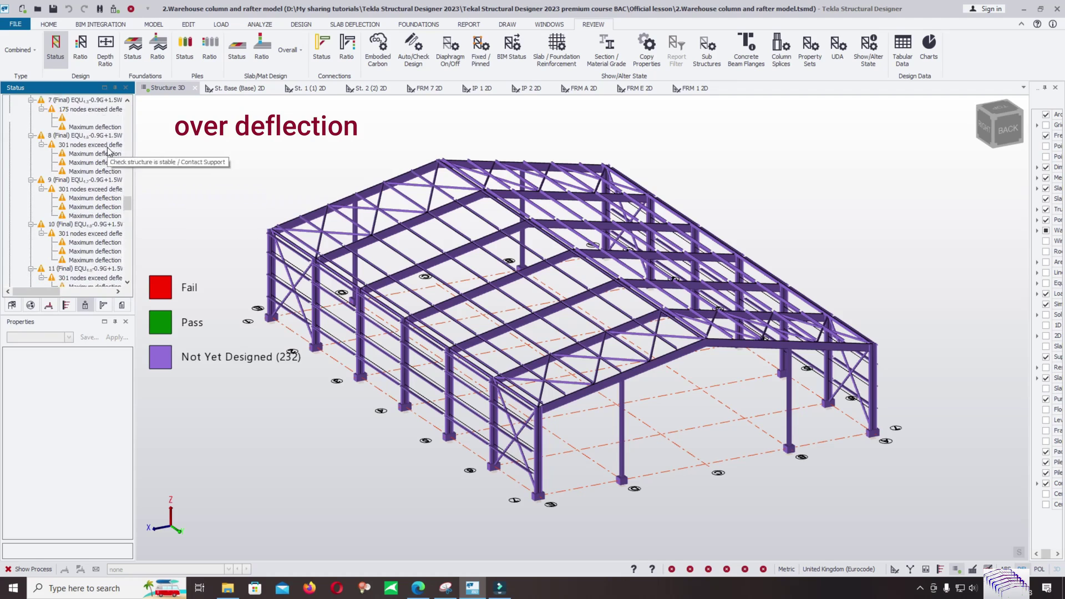
pyautogui.scroll(1, 109, 150)
pyautogui.moveTo(127, 192); pyautogui.dragTo(125, 106)
pyautogui.click(52, 155)
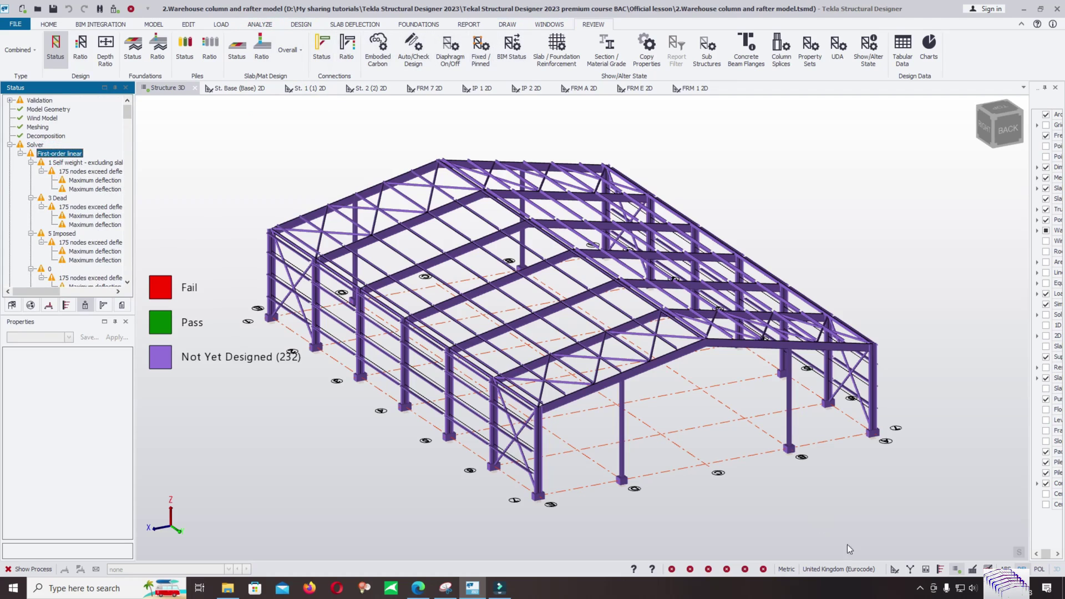
# Step: Display the first-order linear member Axial Force diagram for 1 Envelope on the 3D structure
pyautogui.click(910, 570)
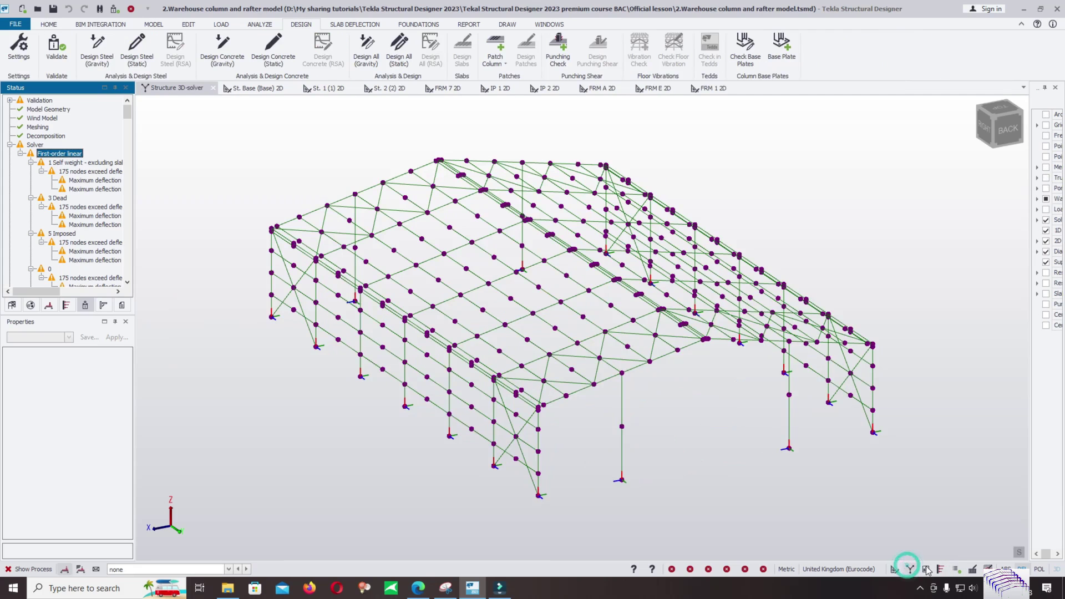
pyautogui.click(932, 569)
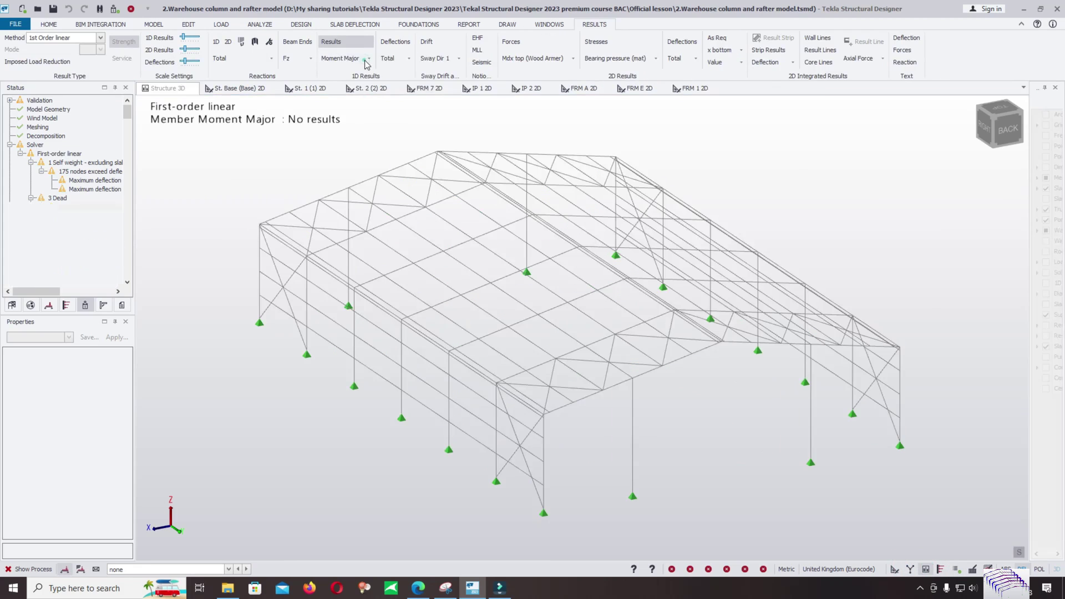
pyautogui.click(370, 59)
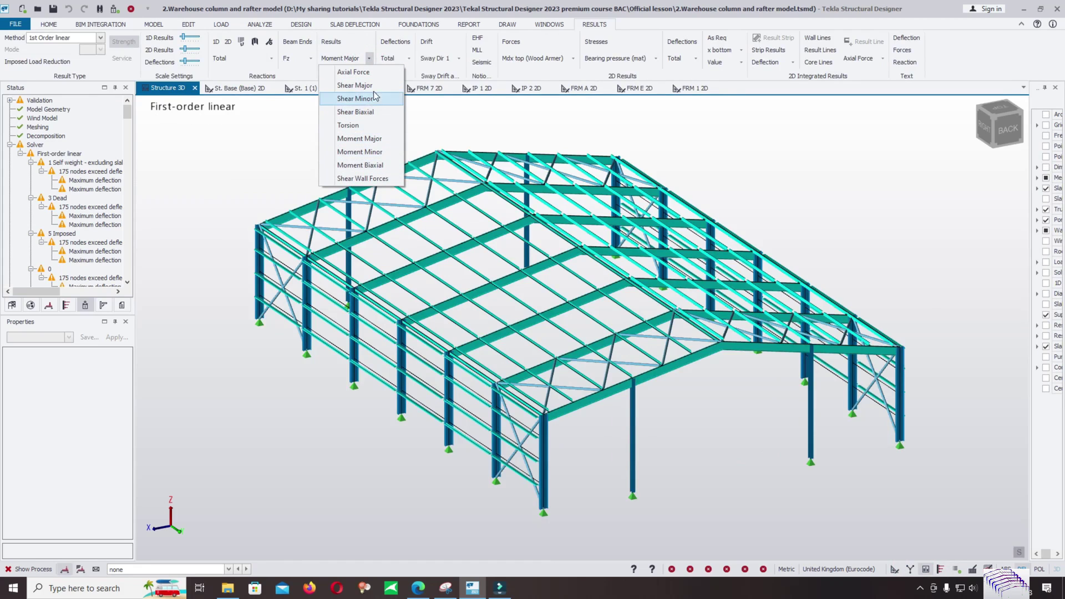
pyautogui.click(376, 73)
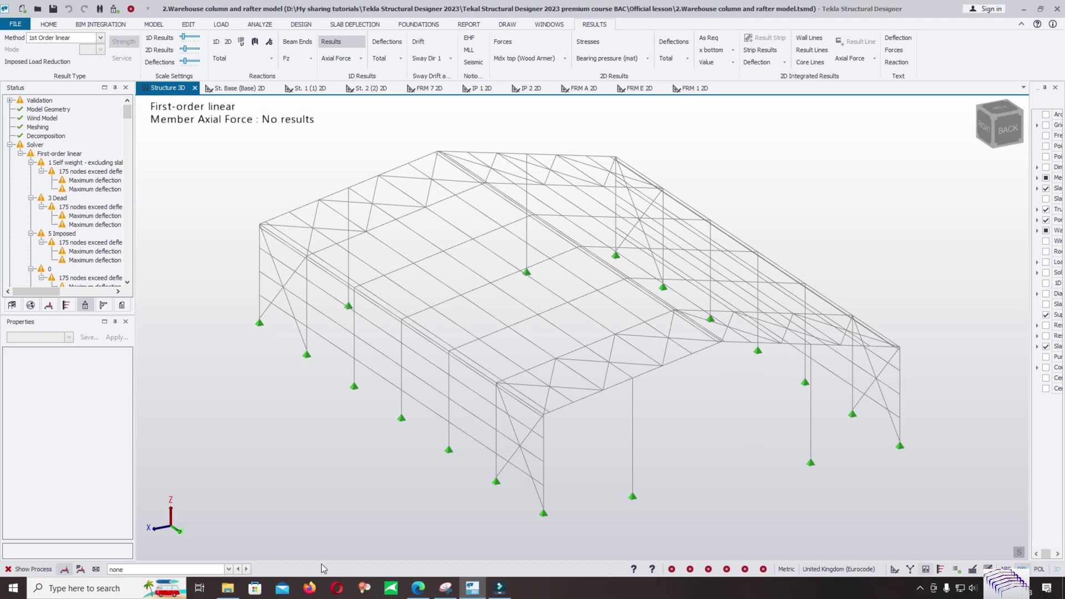
pyautogui.click(140, 569)
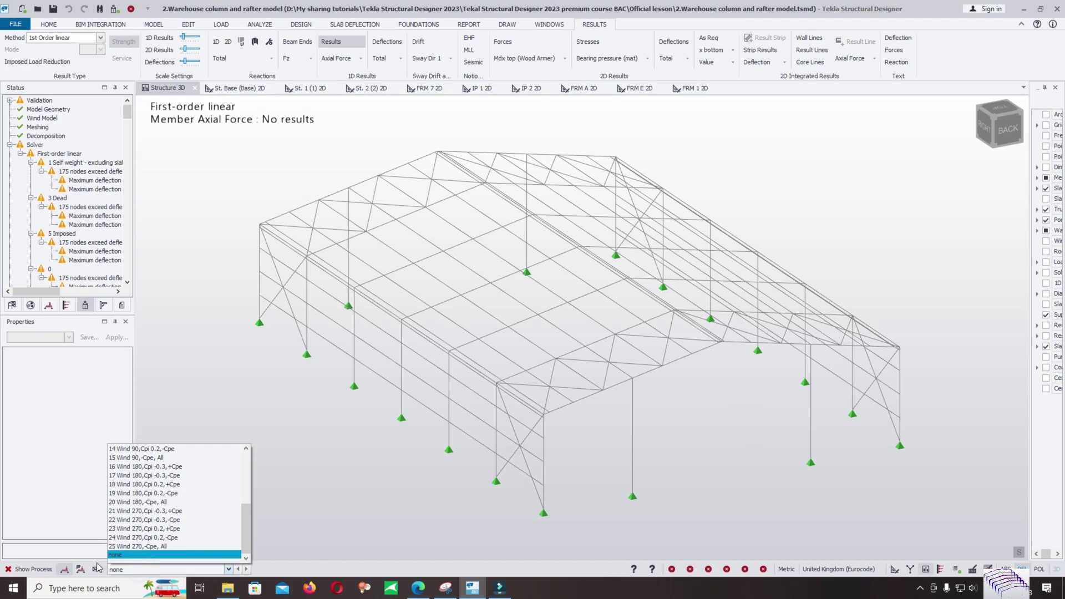
pyautogui.click(96, 569)
pyautogui.click(133, 569)
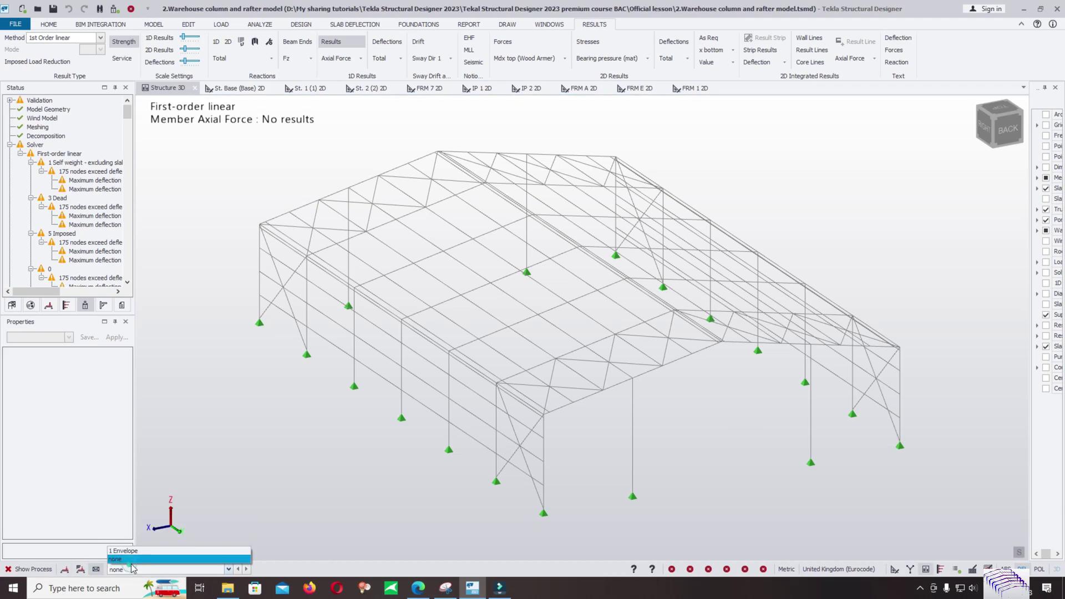
pyautogui.click(125, 551)
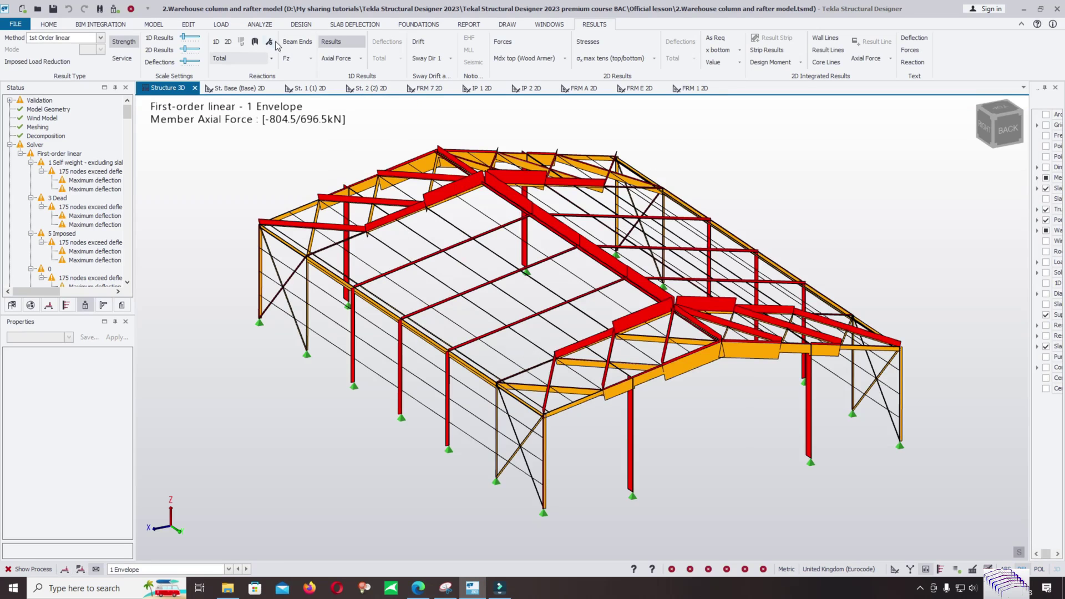
# Step: Switch the envelope diagram to Moment Major and inspect the forces in the internal frame rafters and columns
pyautogui.click(360, 59)
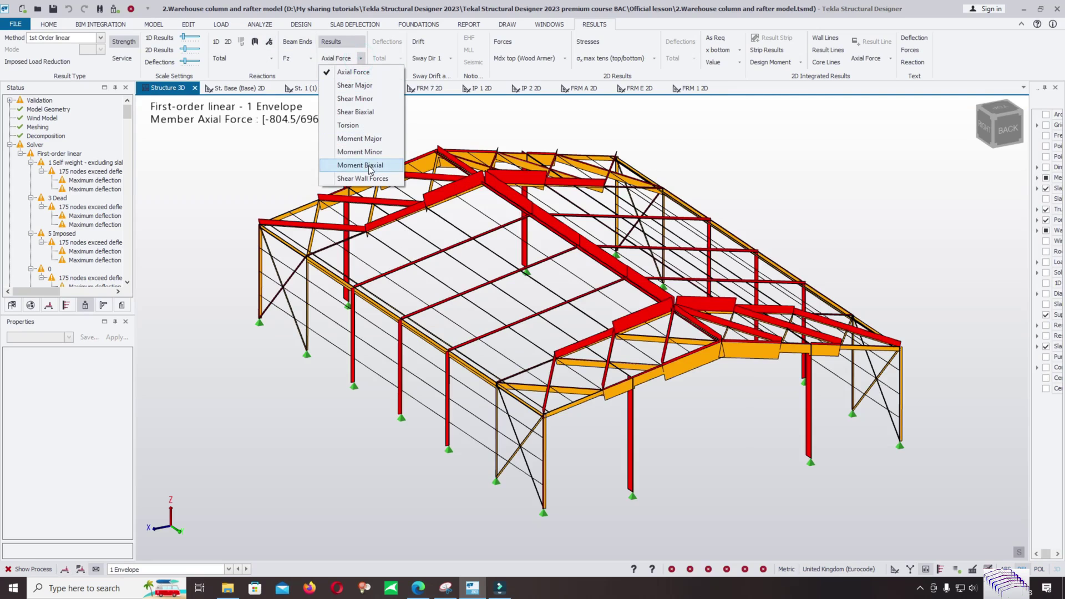
pyautogui.click(351, 138)
pyautogui.moveTo(704, 479); pyautogui.dragTo(309, 100, button='middle')
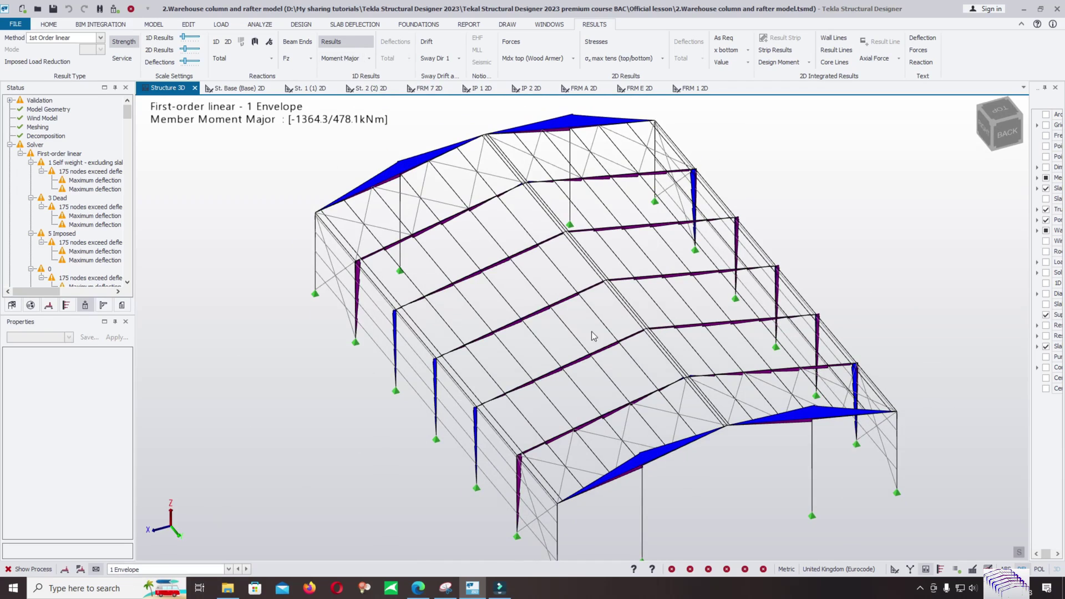
pyautogui.scroll(2, 594, 336)
pyautogui.moveTo(568, 369)
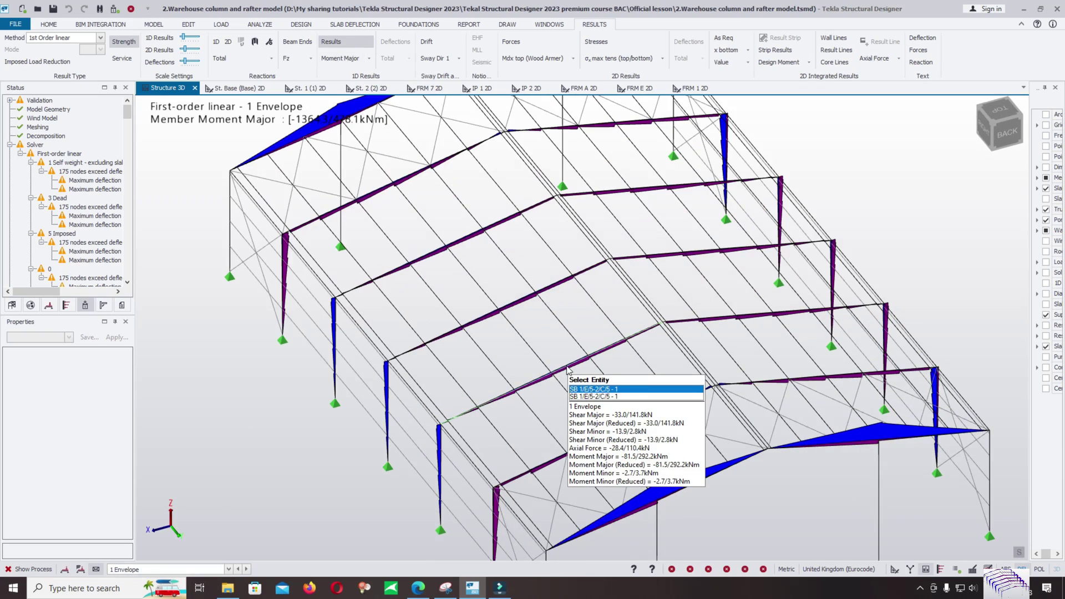
pyautogui.scroll(-3, 565, 368)
pyautogui.scroll(2, 484, 373)
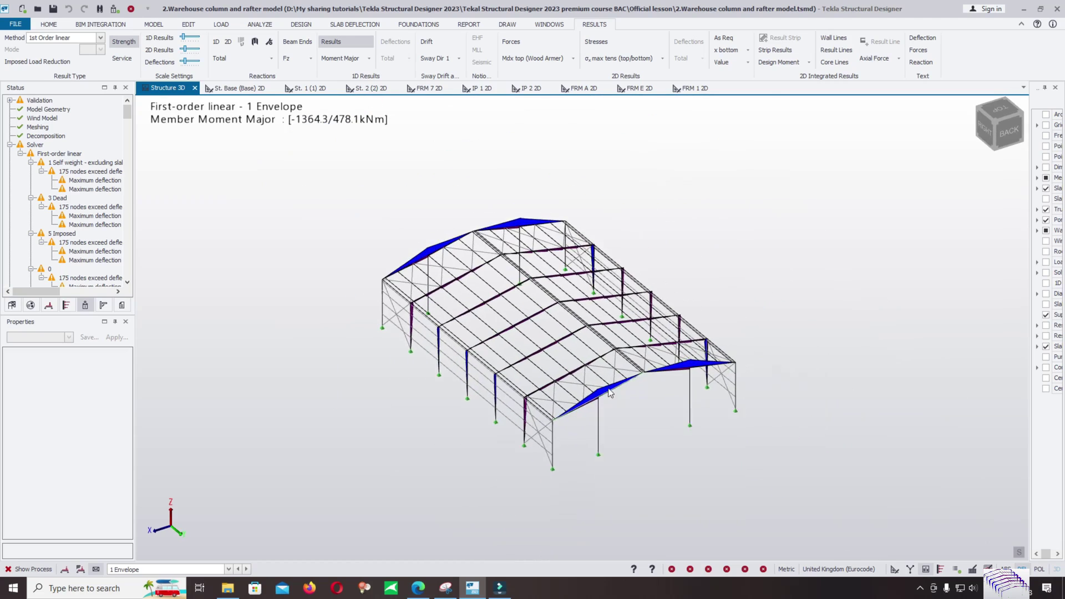
pyautogui.scroll(2, 436, 380)
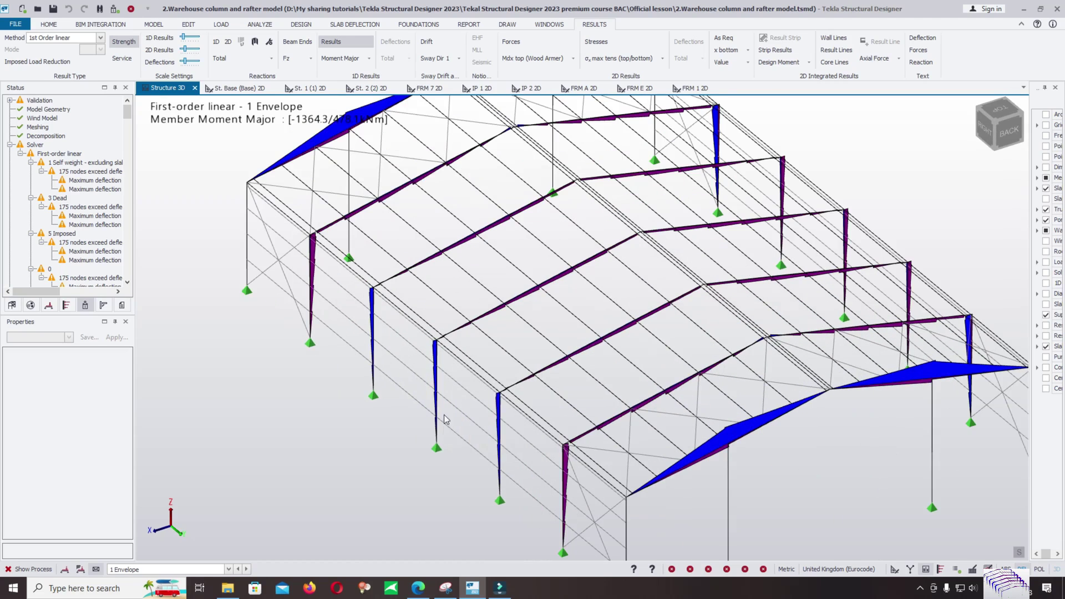
pyautogui.moveTo(437, 449)
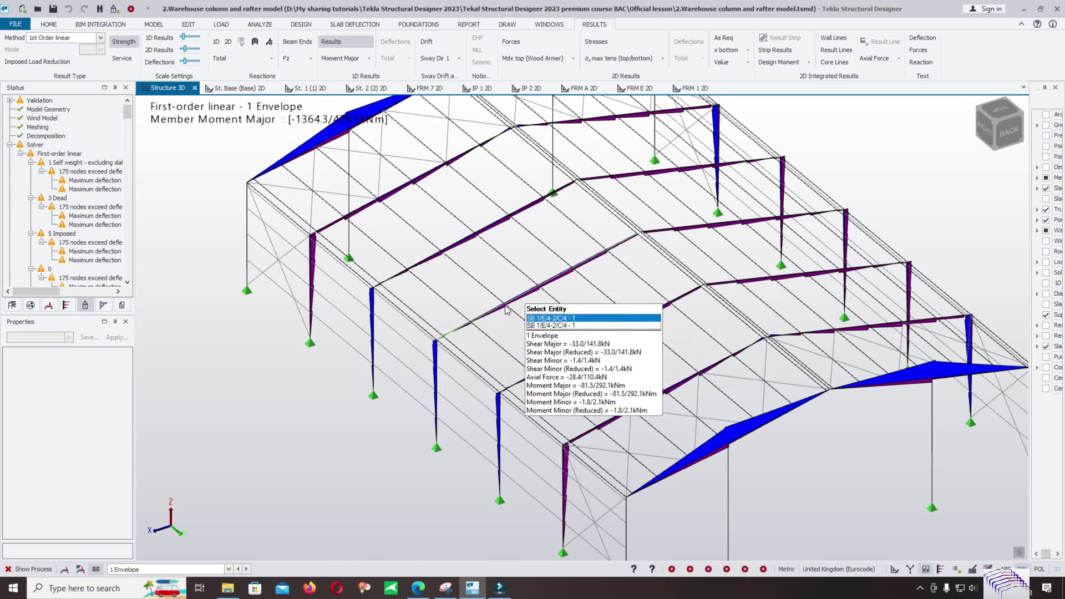
# Step: Collapse the solver status and expand the Sway drift checks to list their levels
pyautogui.click(11, 145)
pyautogui.click(10, 164)
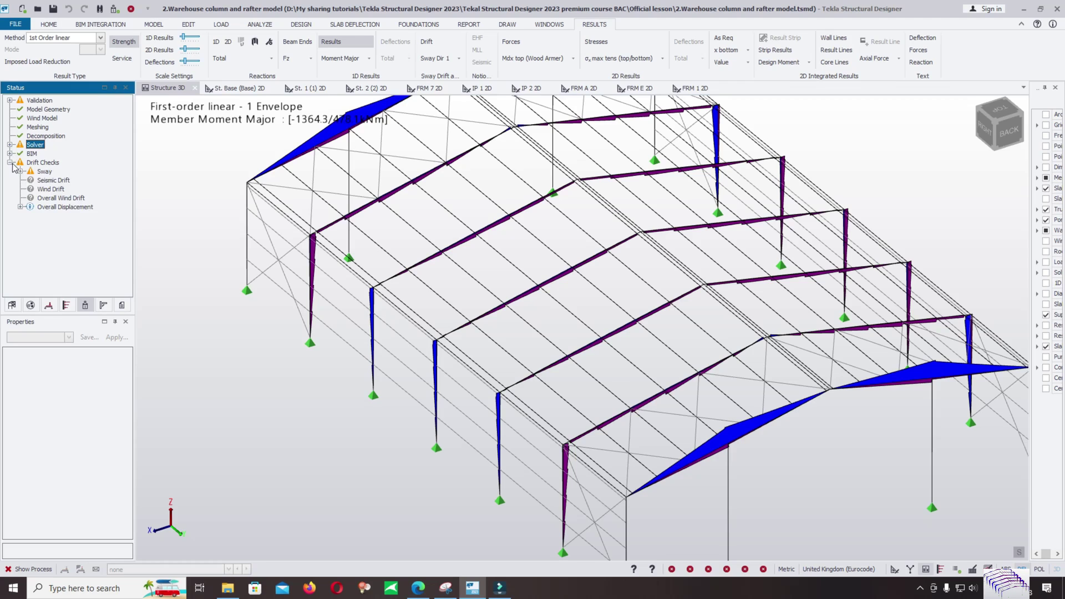
pyautogui.click(20, 172)
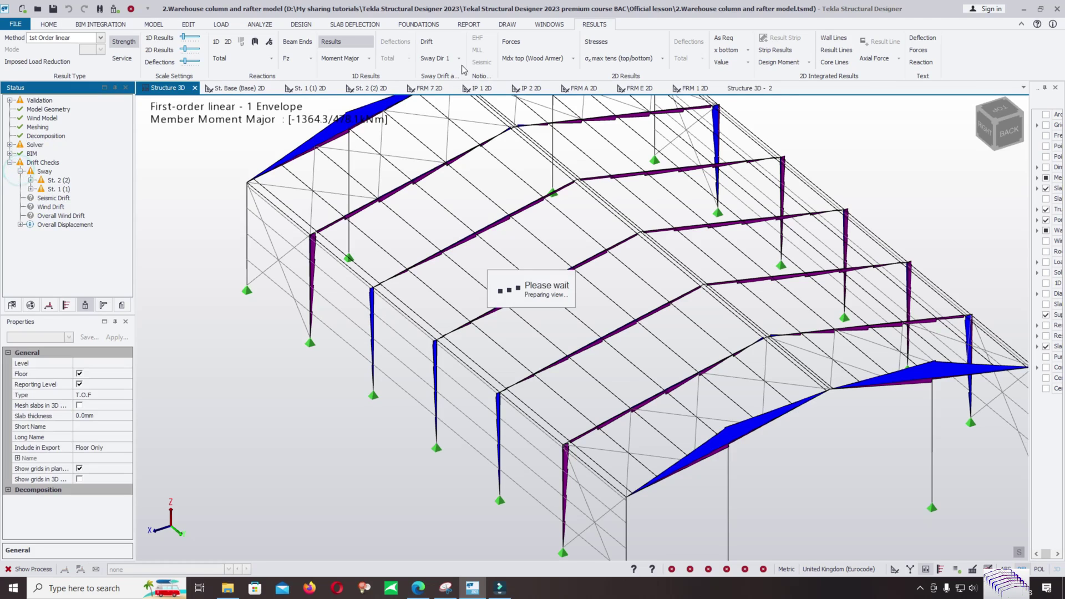
# Step: Show the Fixed/Pinned state in the second 3D structure view and examine the rafter-to-column end connections
pyautogui.click(957, 569)
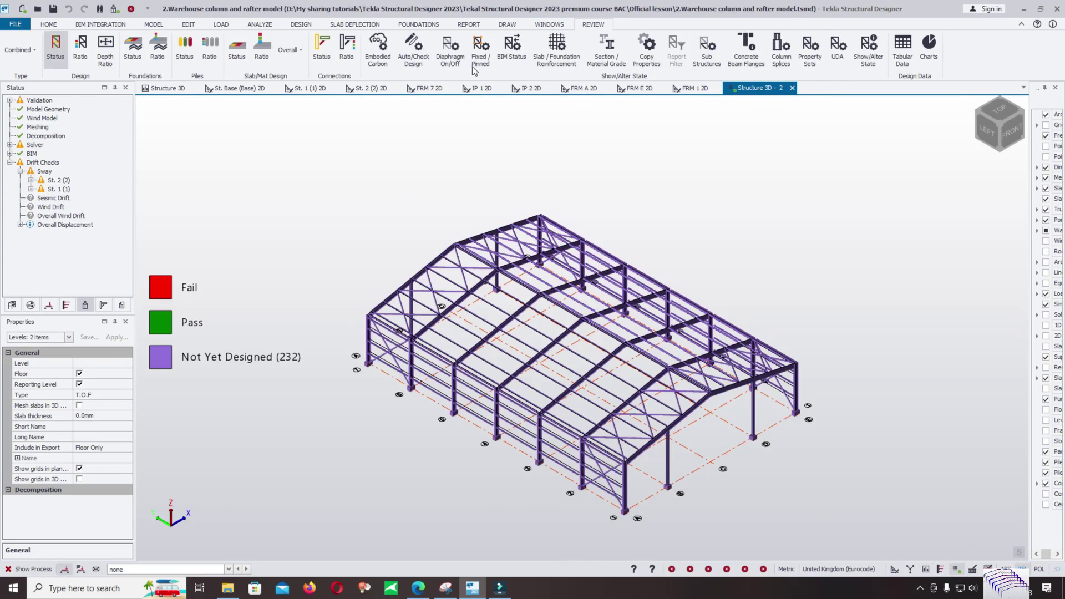
pyautogui.click(481, 50)
pyautogui.scroll(2, 570, 384)
pyautogui.scroll(5, 570, 384)
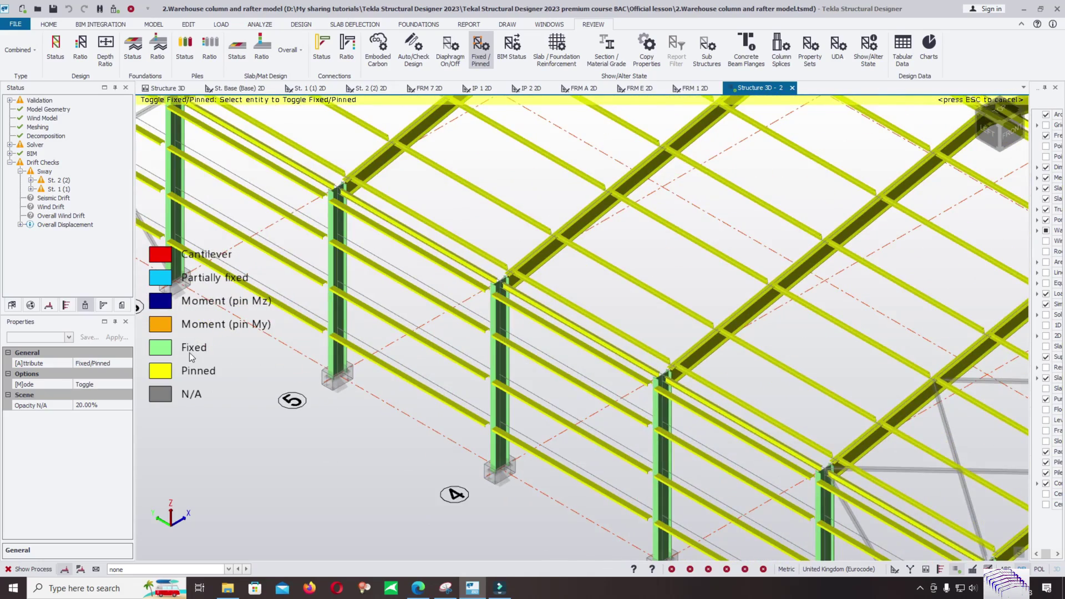
pyautogui.scroll(-2, 530, 339)
pyautogui.scroll(4, 535, 327)
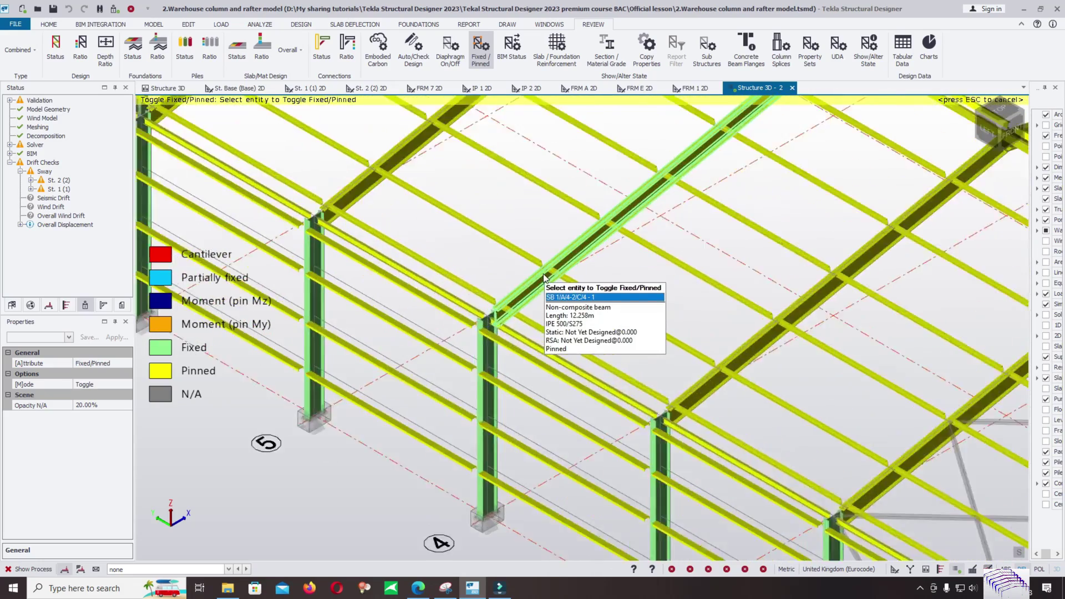
pyautogui.scroll(-2, 541, 308)
pyautogui.scroll(3, 560, 311)
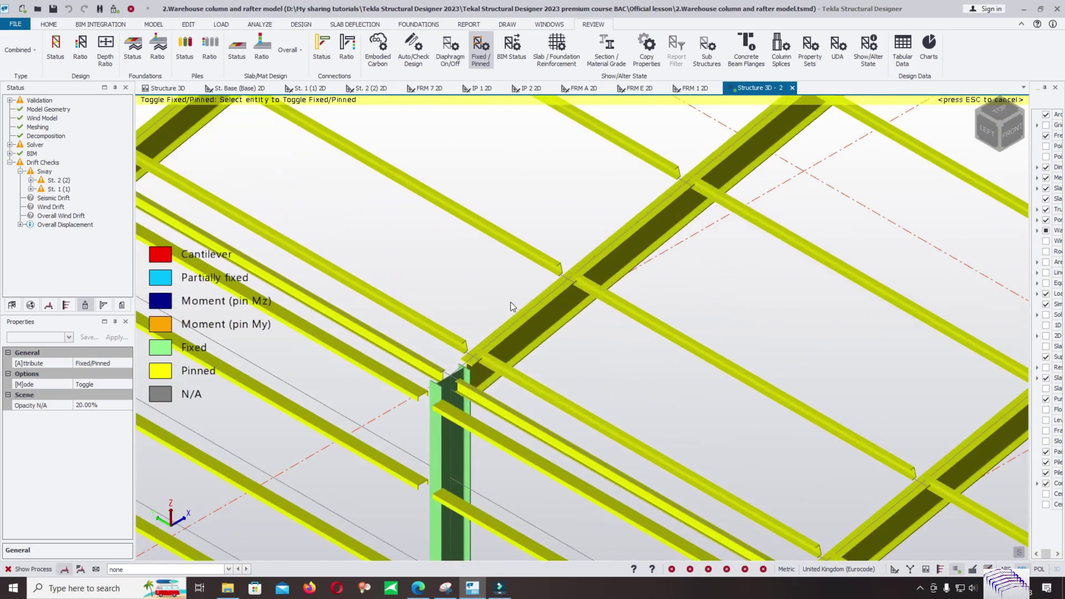
pyautogui.scroll(-1, 523, 323)
pyautogui.scroll(-5, 527, 319)
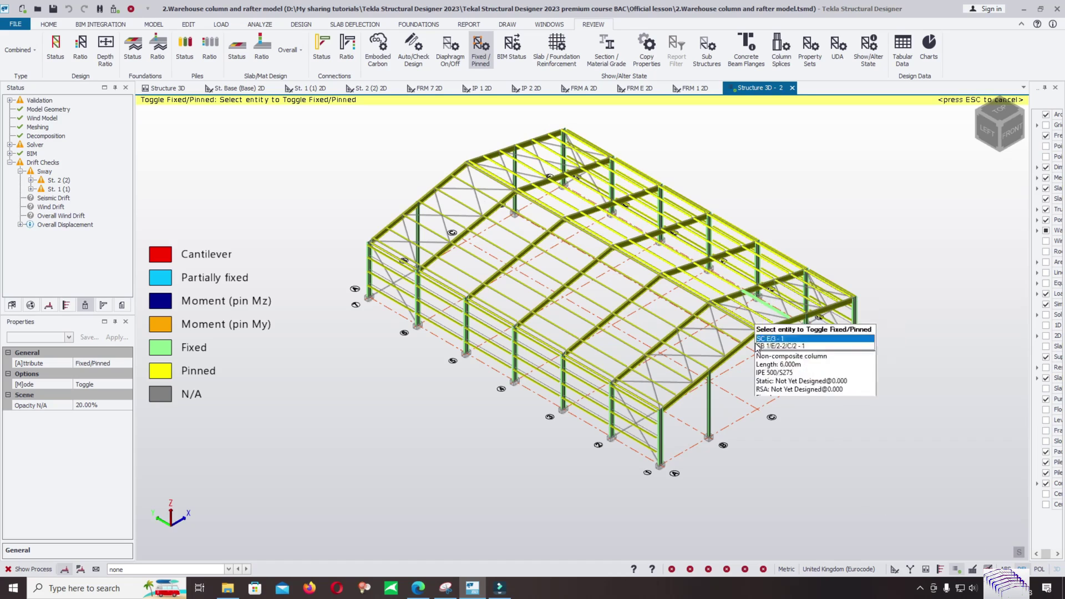
pyautogui.scroll(-1, 710, 329)
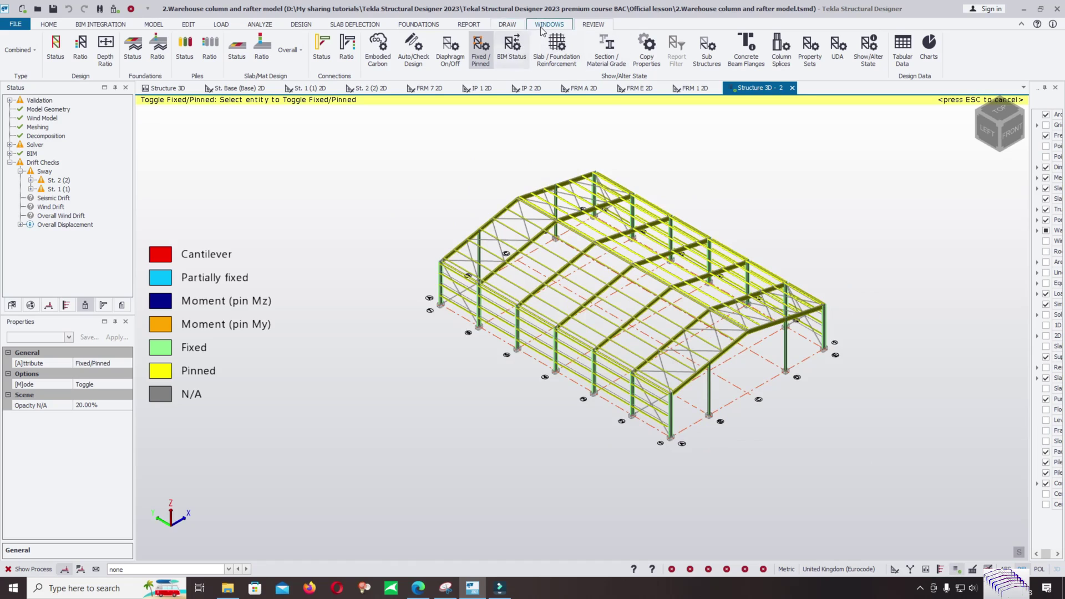
# Step: Display the first-order linear Moment Major diagram for 1 Envelope in the second 3D structure view
pyautogui.click(932, 569)
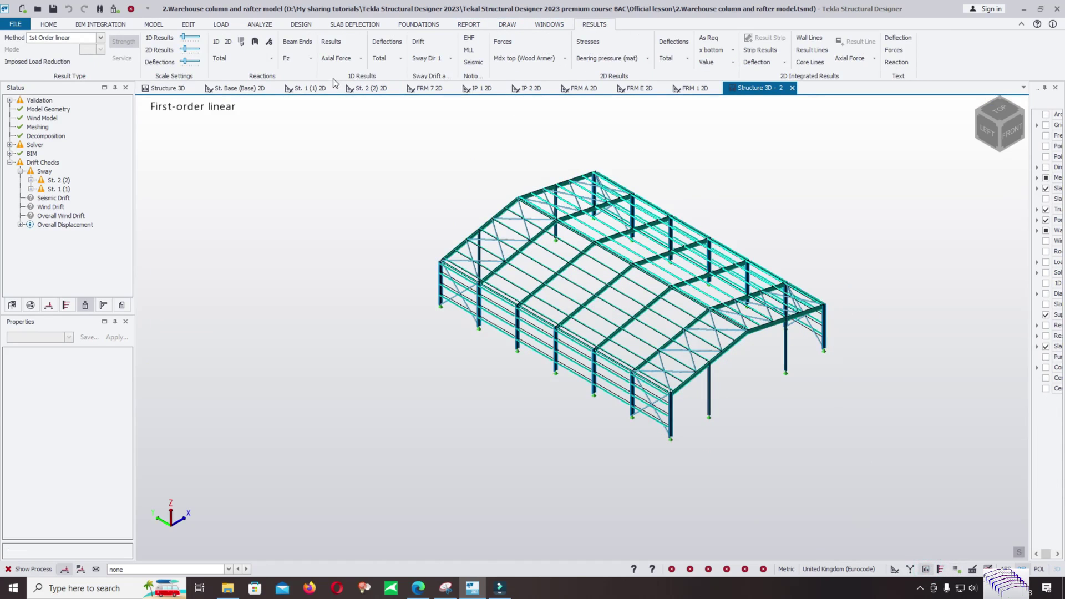
pyautogui.click(358, 58)
pyautogui.click(371, 143)
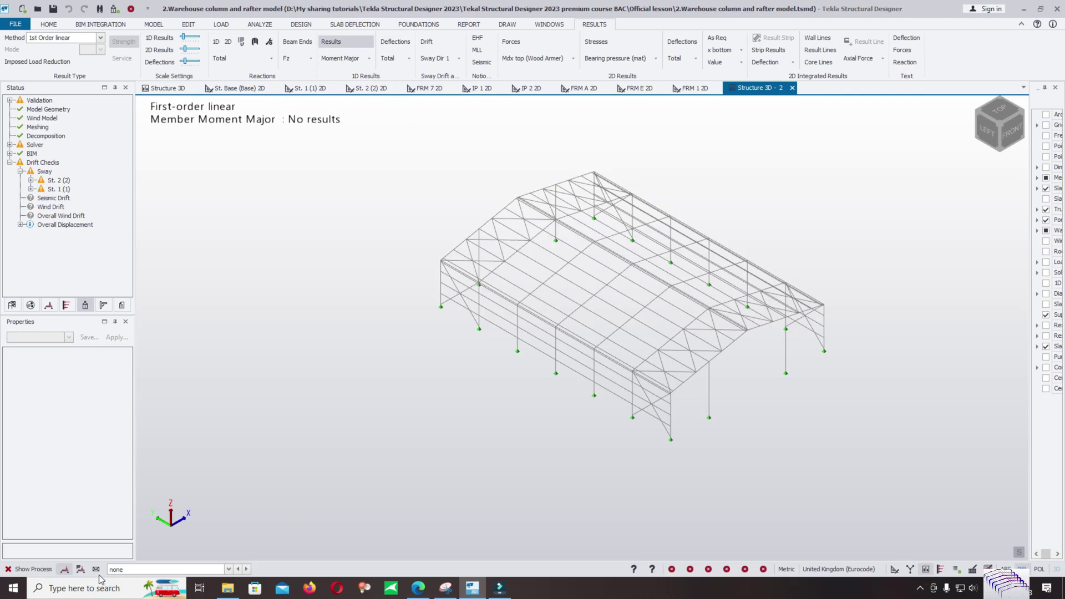
pyautogui.click(166, 569)
pyautogui.click(135, 550)
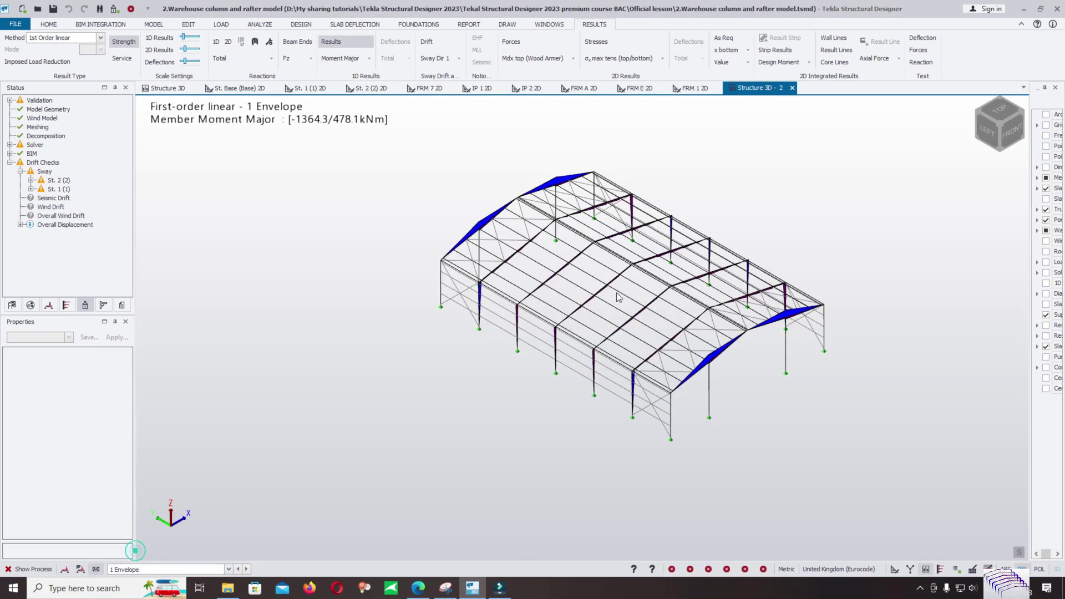
# Step: Examine the 1 Envelope Moment Major diagram along the internal rafters and columns, checking the forces of individual members
pyautogui.scroll(5, 618, 297)
pyautogui.scroll(-5, 549, 347)
pyautogui.scroll(5, 548, 344)
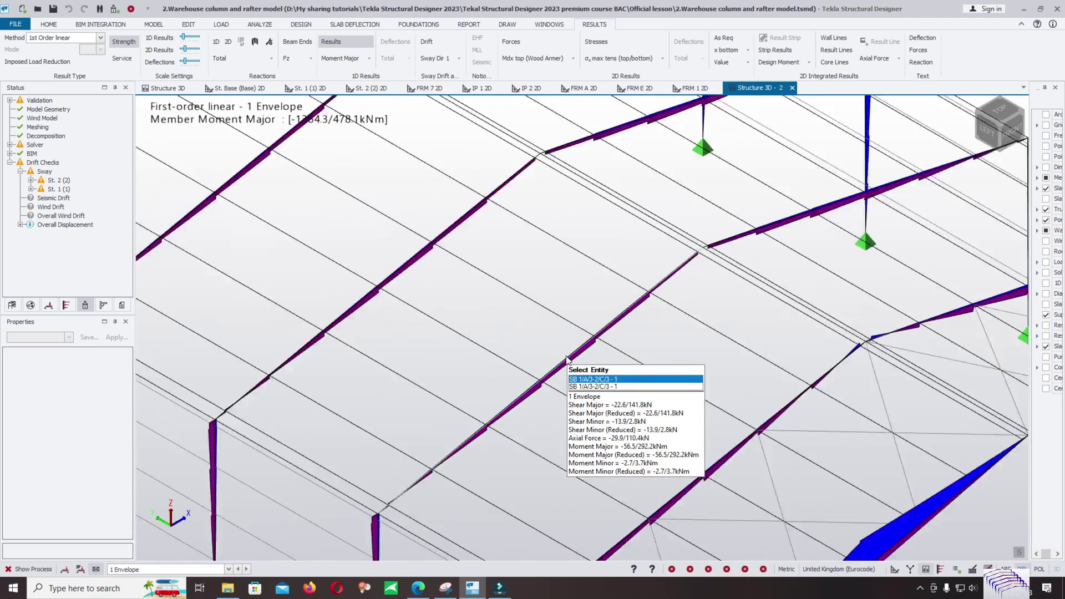
pyautogui.scroll(-5, 547, 340)
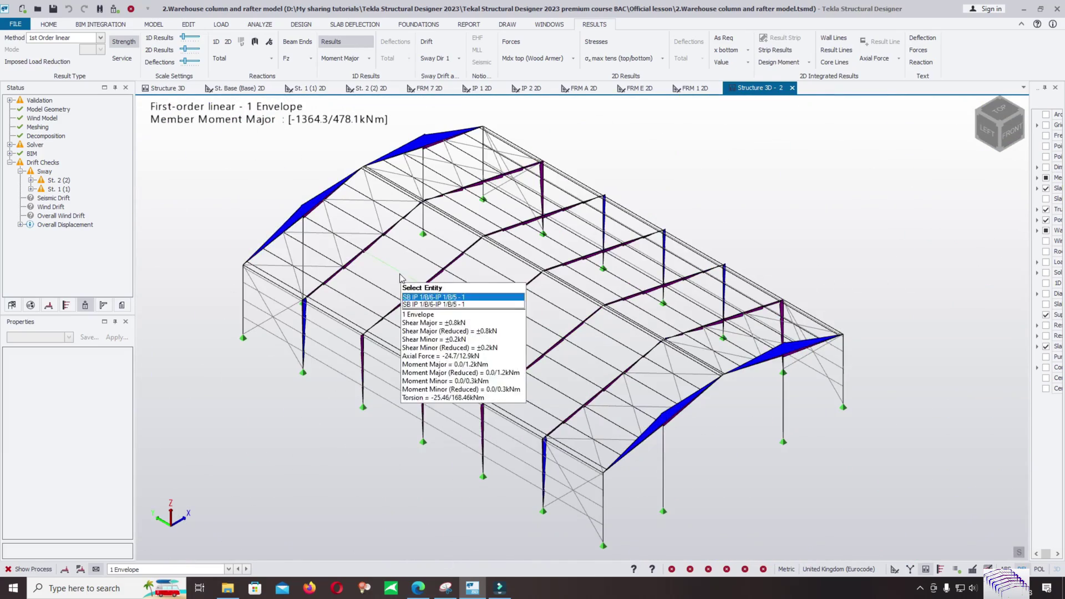
pyautogui.scroll(5, 365, 313)
pyautogui.scroll(-5, 422, 338)
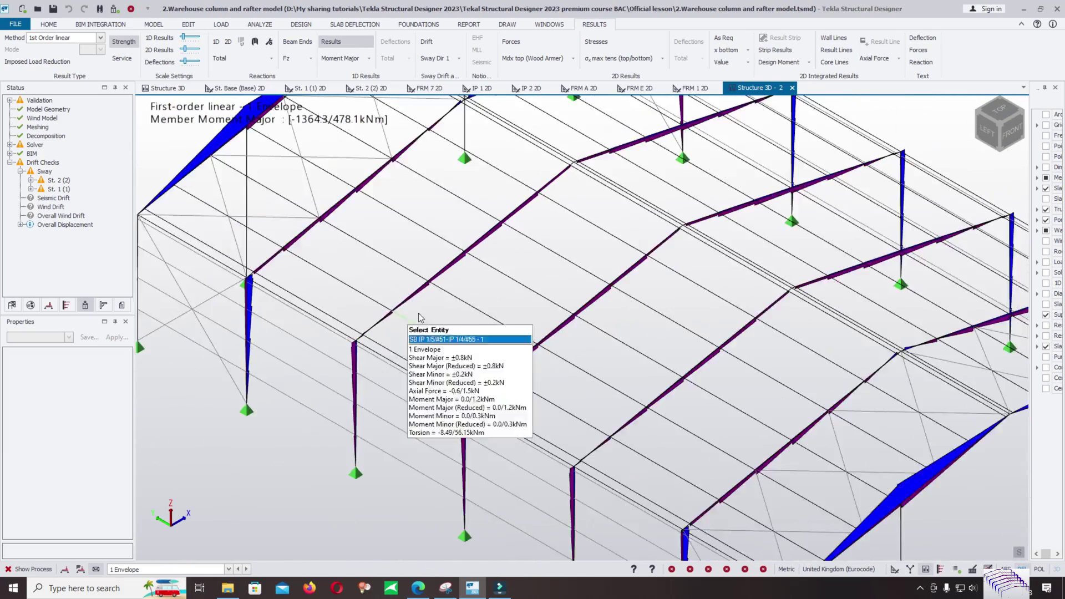
pyautogui.scroll(5, 491, 265)
pyautogui.scroll(-5, 420, 334)
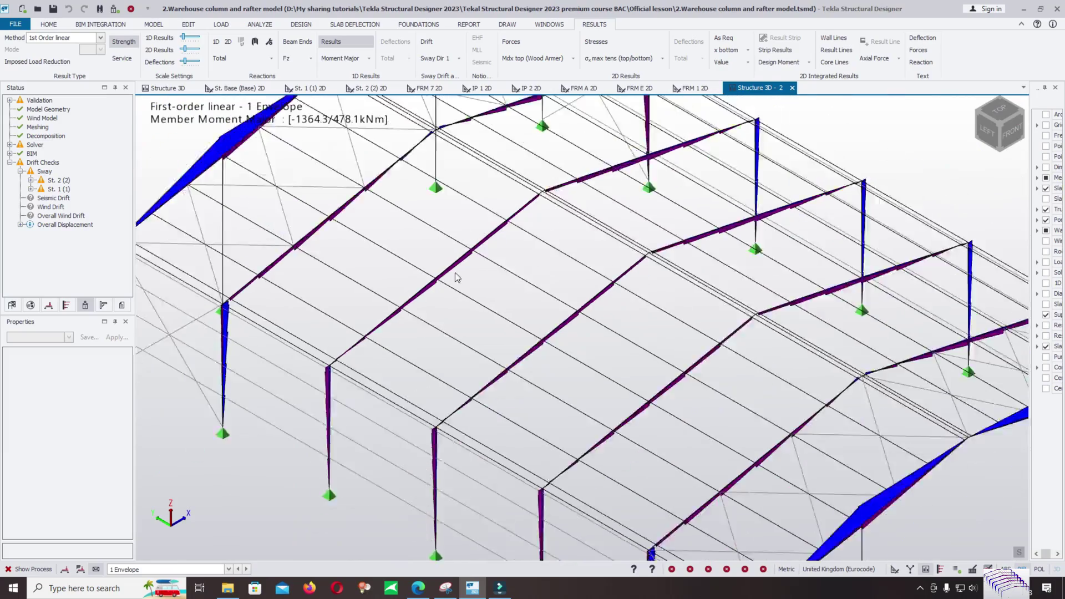
pyautogui.keyDown('shift'); pyautogui.moveTo(716, 396); pyautogui.dragTo(536, 343, button='middle'); pyautogui.keyUp('shift')
# Step: Hide the roof panels, wind panels and steel braces in the main 3D structure view
pyautogui.scroll(3, 535, 343)
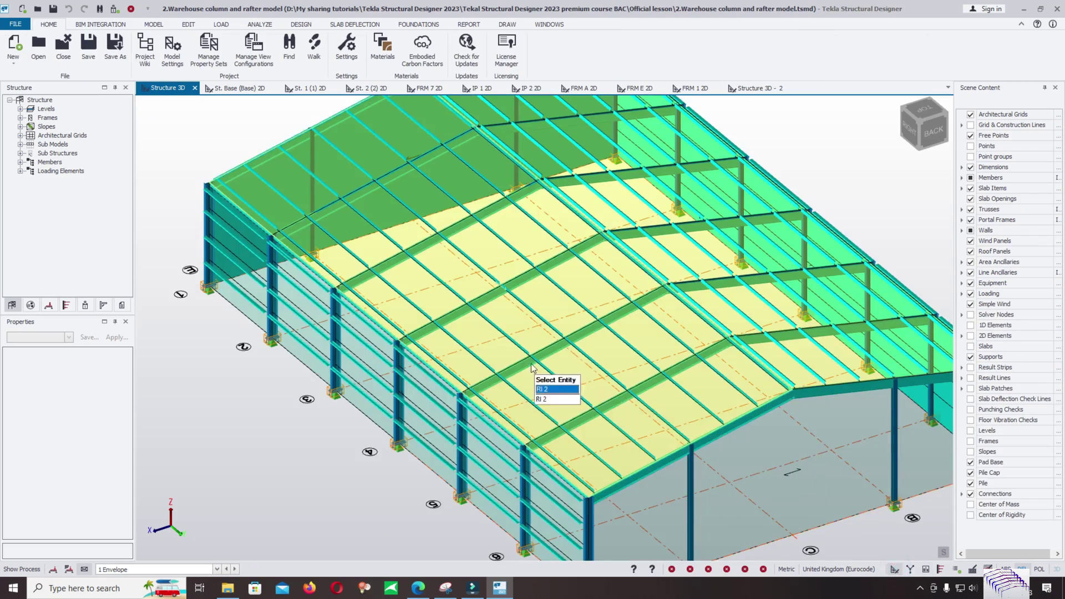
pyautogui.scroll(-4, 612, 435)
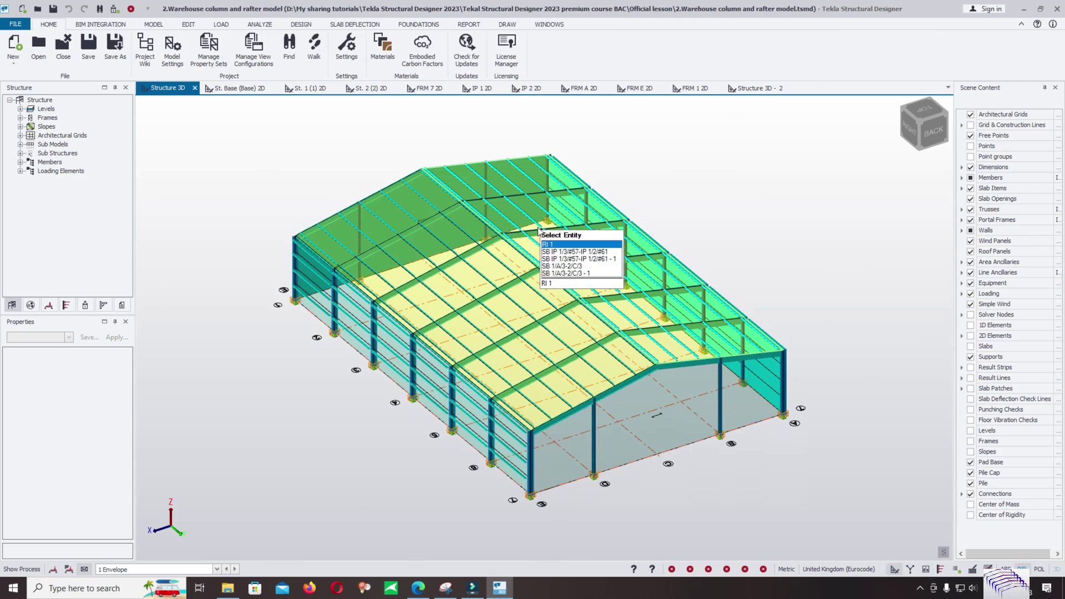
pyautogui.click(970, 252)
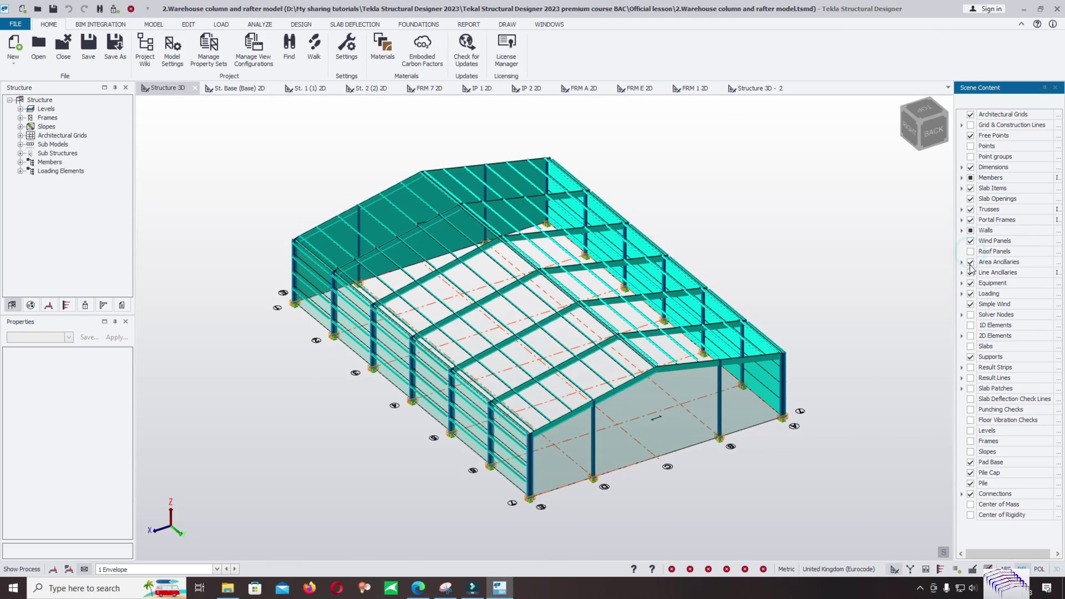
pyautogui.click(970, 241)
pyautogui.moveTo(722, 459); pyautogui.dragTo(630, 452, button='middle')
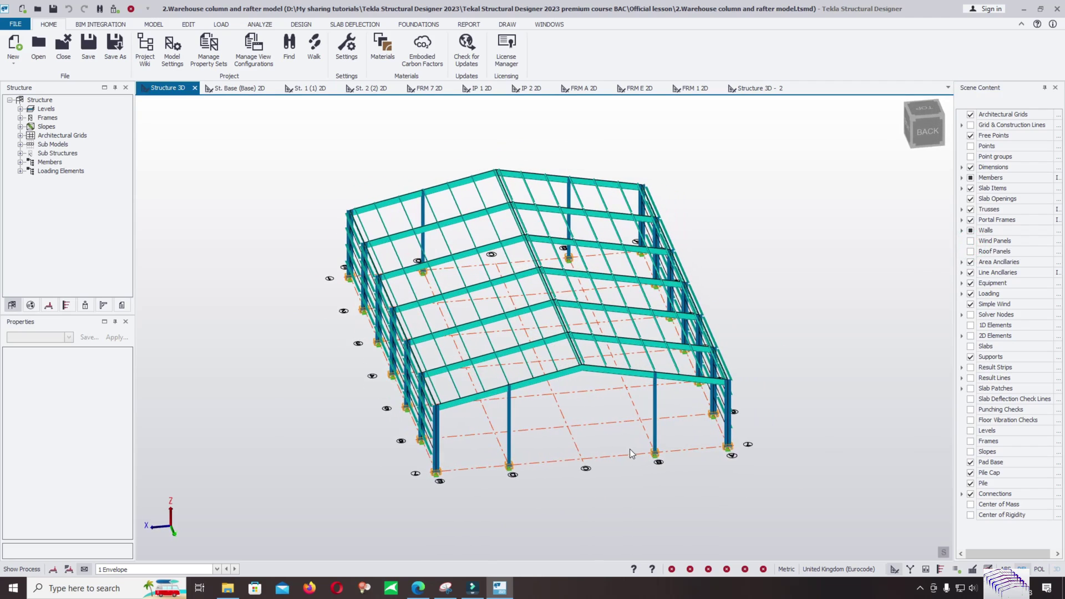
pyautogui.click(961, 178)
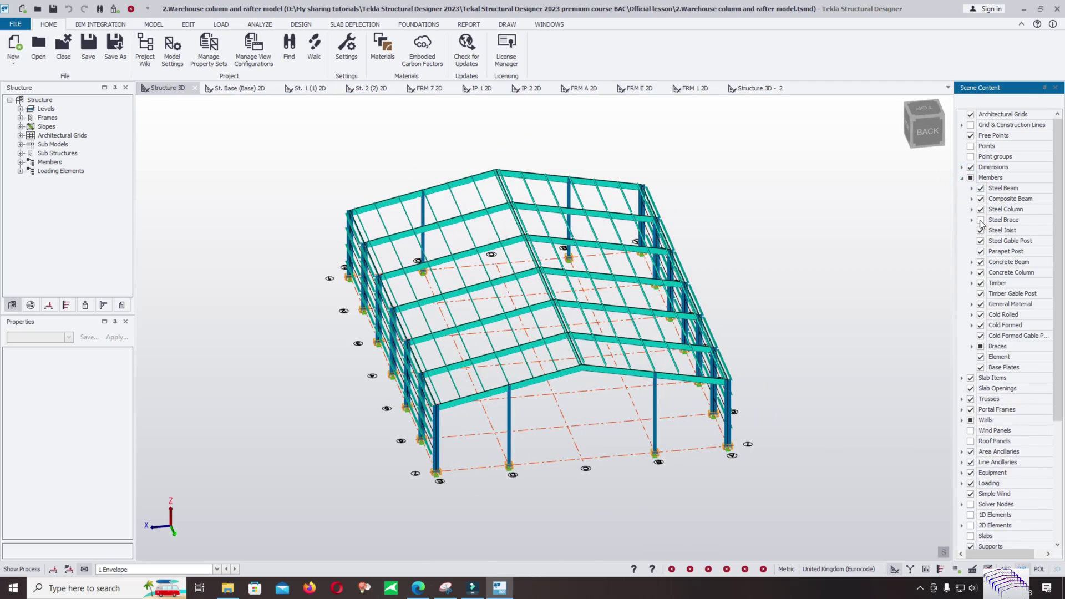
# Step: Select all the rafters on both roof slopes from the back elevation of the frame
pyautogui.moveTo(591, 428); pyautogui.dragTo(541, 358, button='middle')
pyautogui.scroll(2, 541, 357)
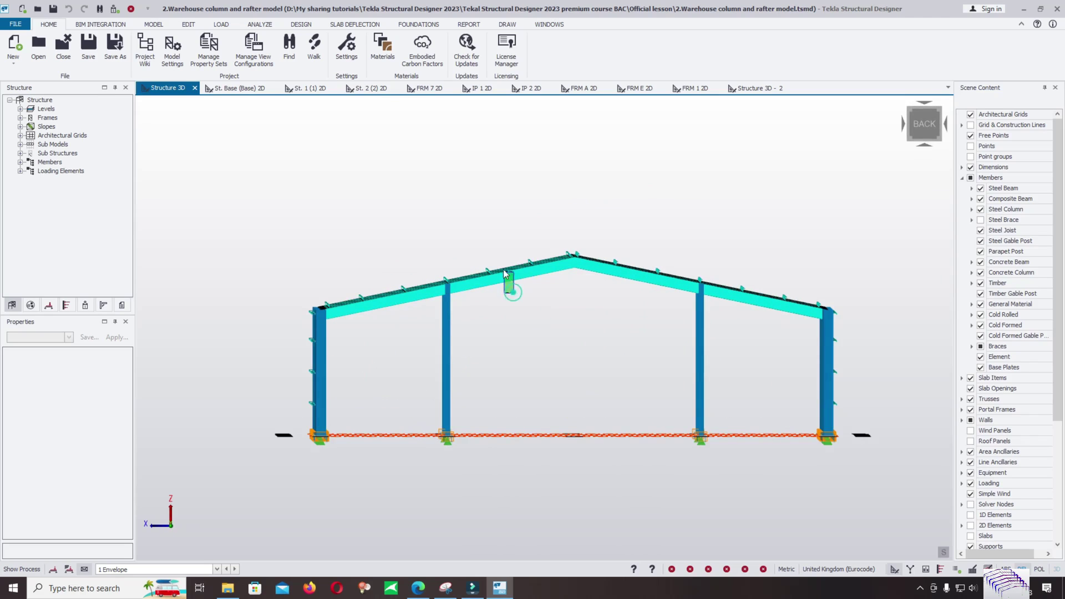
pyautogui.click(503, 268)
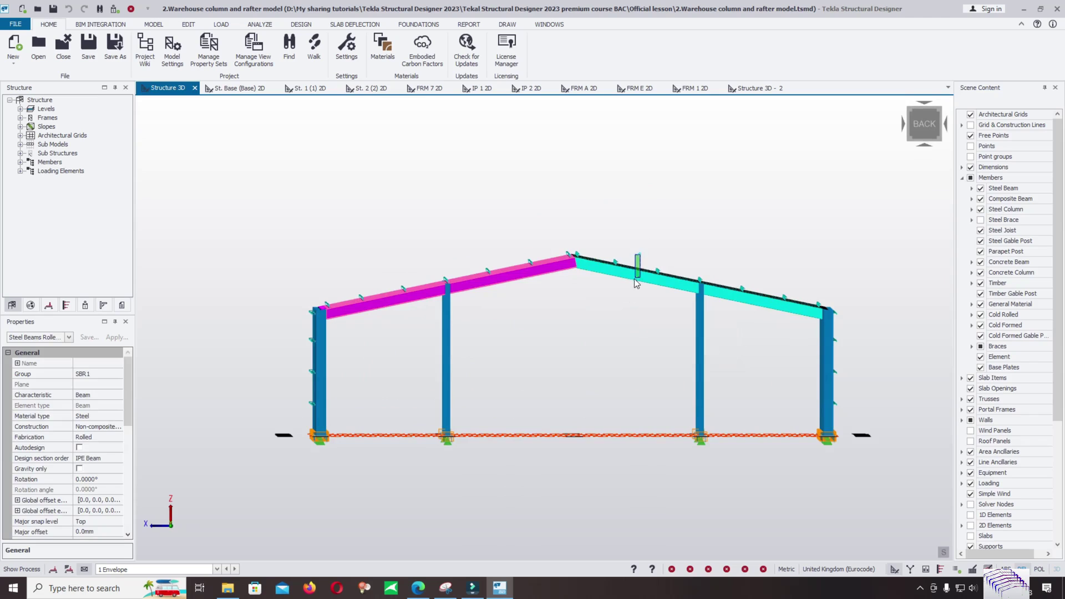
pyautogui.click(634, 281)
pyautogui.moveTo(614, 323); pyautogui.dragTo(532, 336, button='middle')
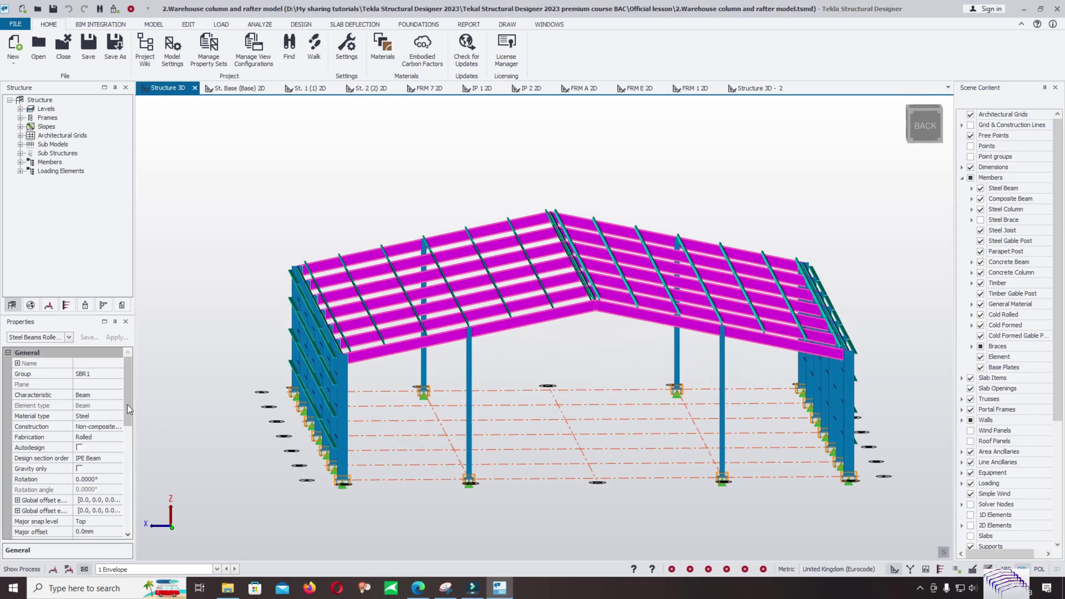
# Step: Set the releases of the selected rafters to Fully fixed at end 1
pyautogui.moveTo(126, 393); pyautogui.dragTo(128, 449)
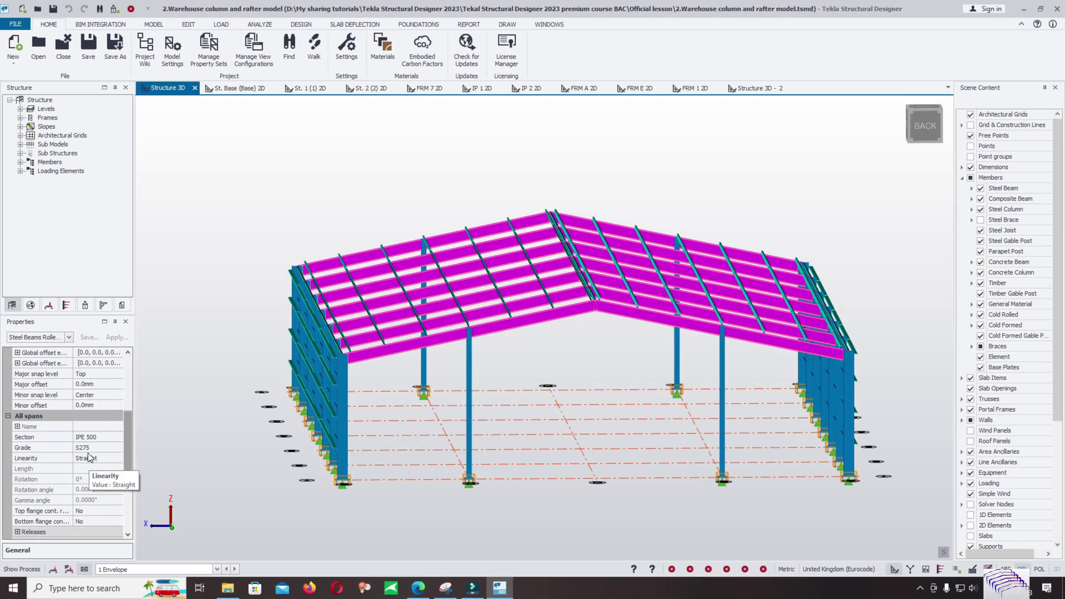
pyautogui.click(18, 533)
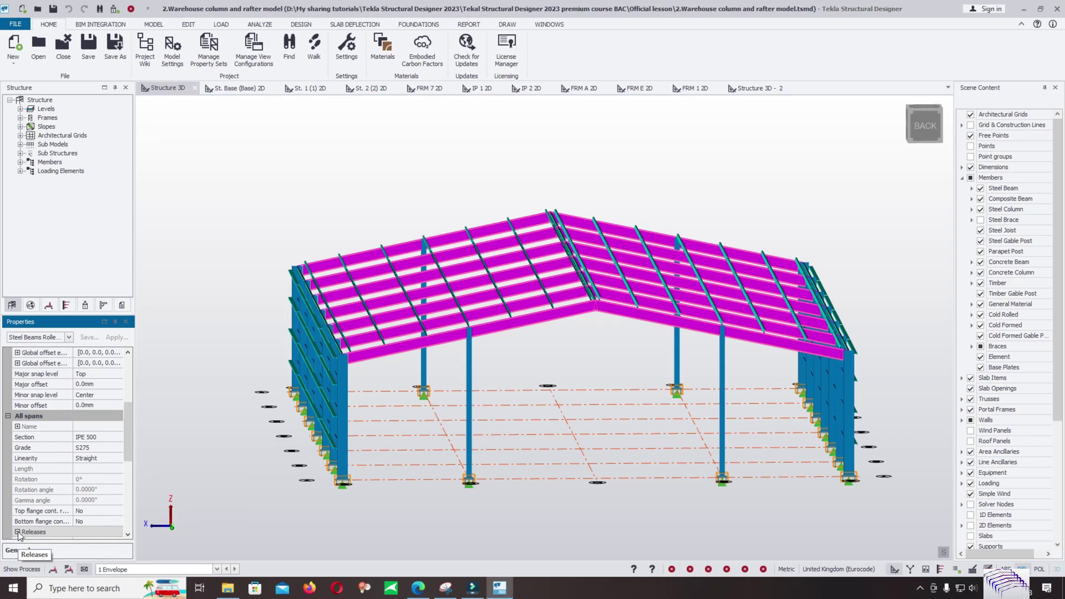
pyautogui.scroll(-4, 91, 510)
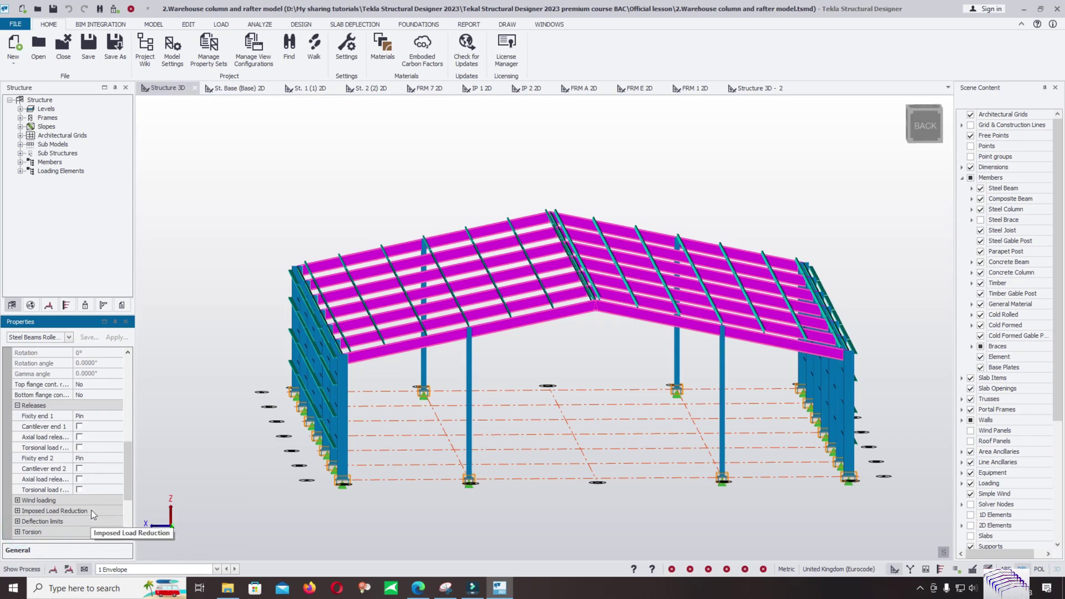
pyautogui.click(96, 417)
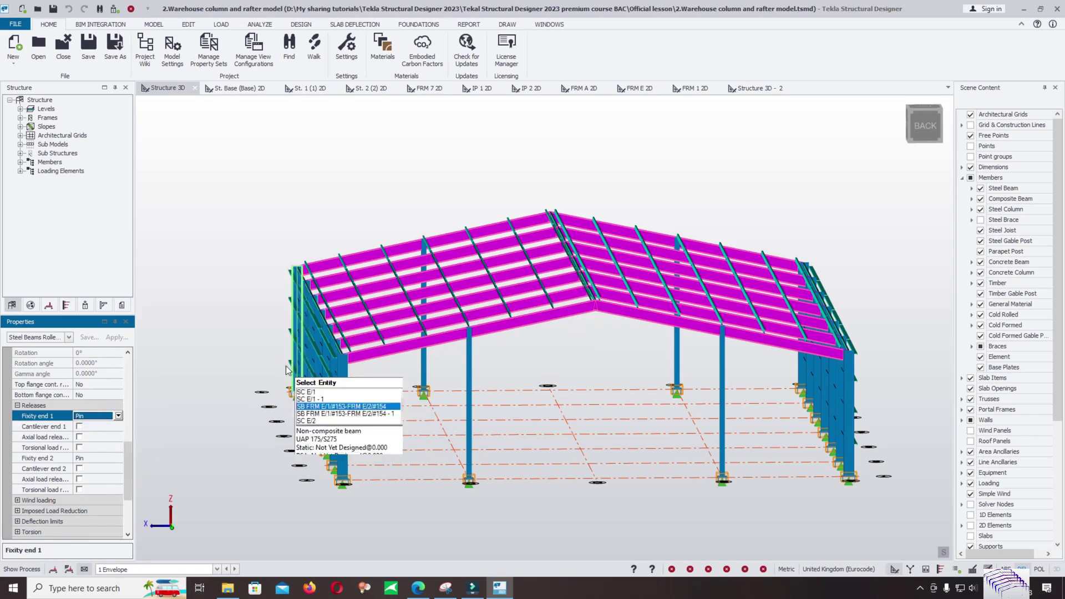
pyautogui.click(119, 417)
pyautogui.click(95, 438)
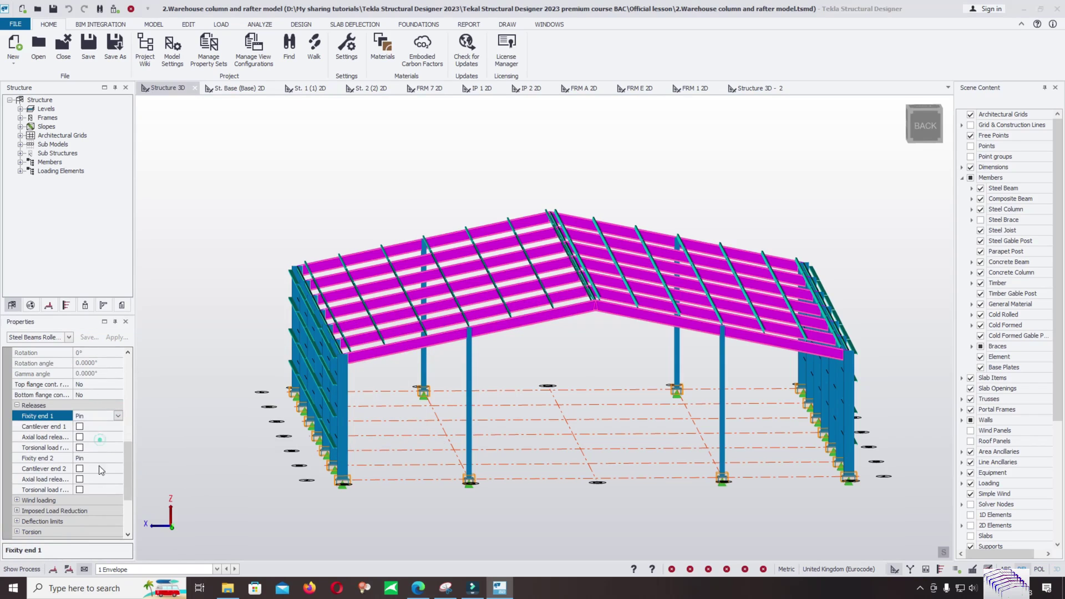
# Step: Set the selected rafters' fixity at end 2 to Fully fixed and clear the selection
pyautogui.click(98, 479)
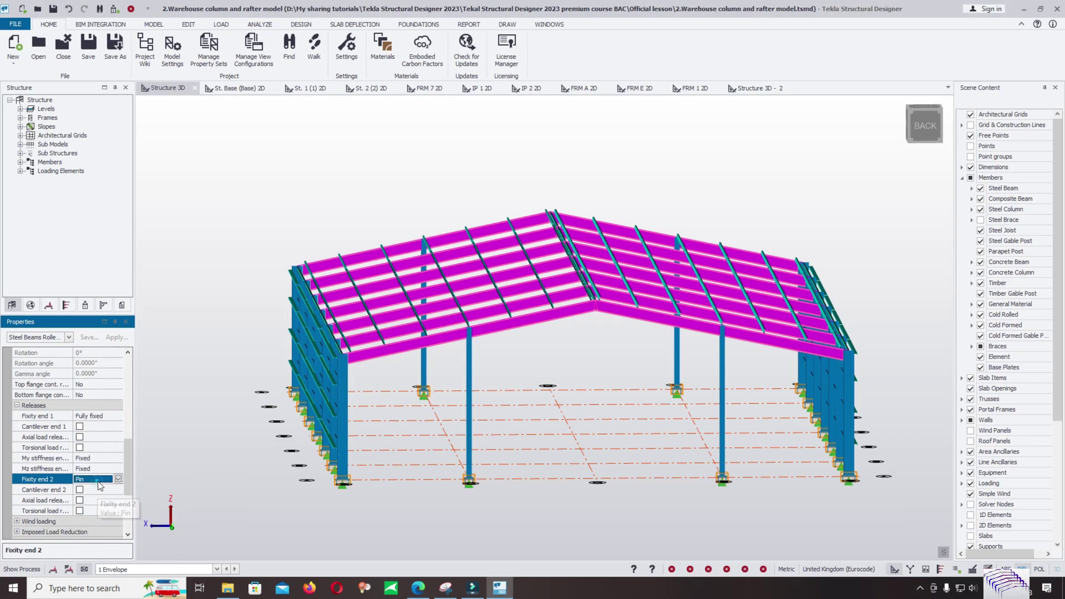
pyautogui.click(118, 479)
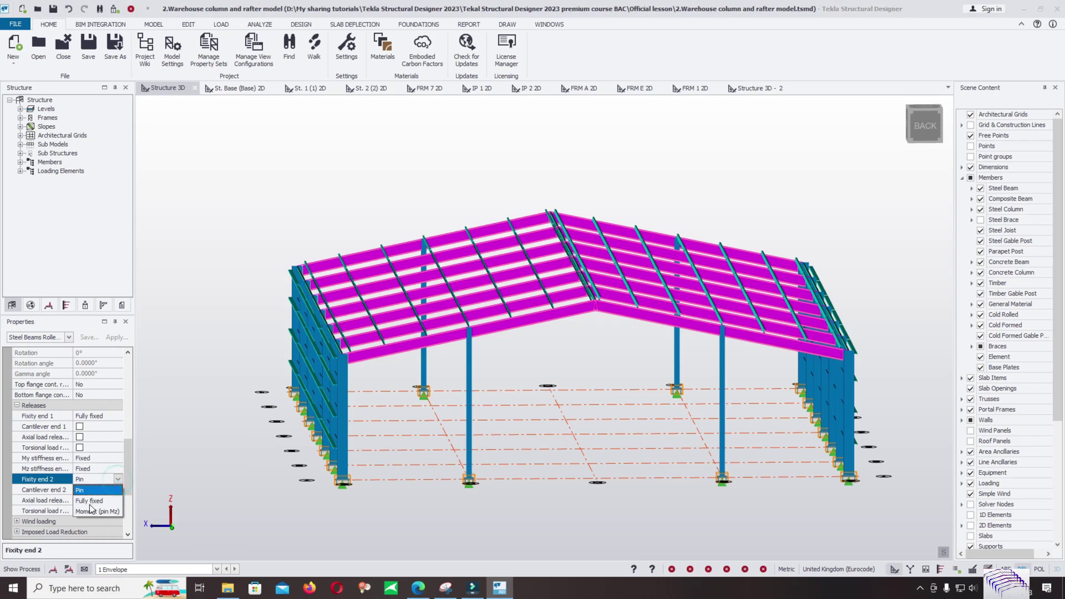
pyautogui.click(89, 501)
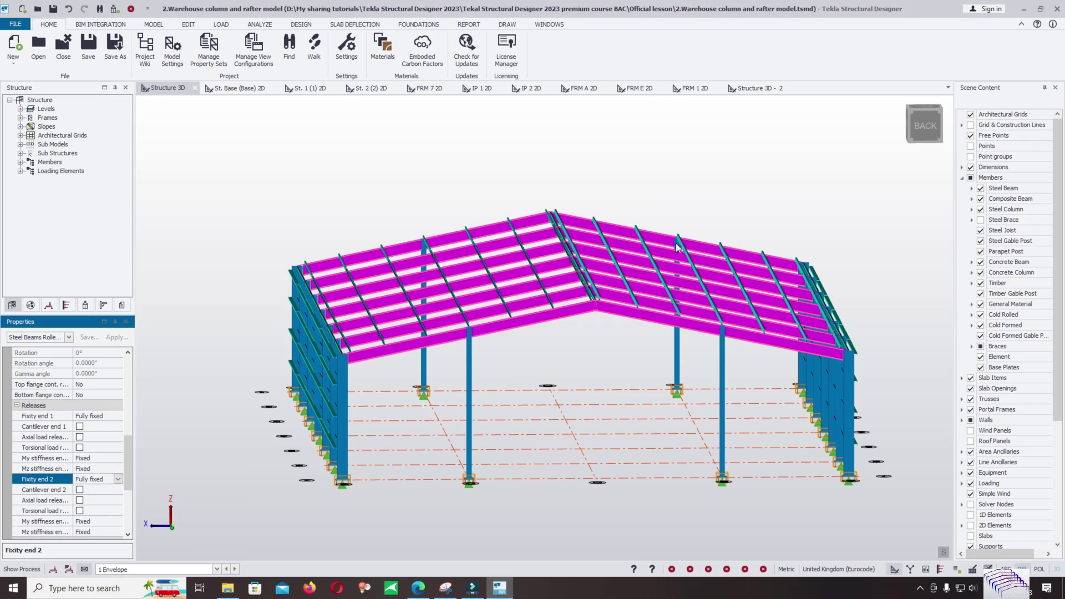
pyautogui.keyDown('shift'); pyautogui.moveTo(680, 248); pyautogui.dragTo(668, 367, button='middle'); pyautogui.keyUp('shift')
pyautogui.press('Escape')
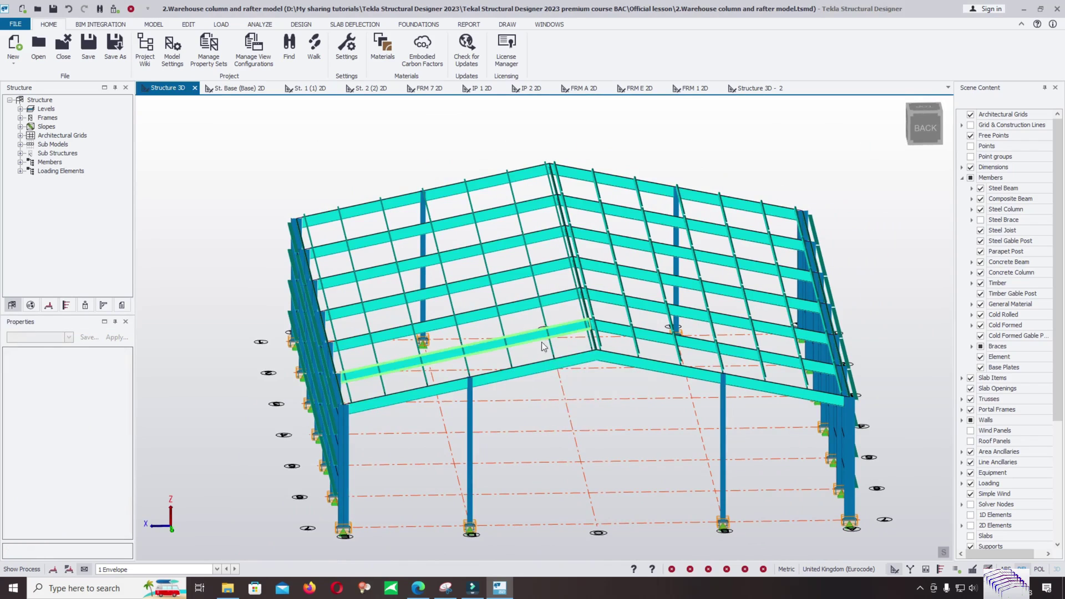
# Step: Save the warehouse model with the updated rafter releases
pyautogui.hotkey('ctrl', 's')
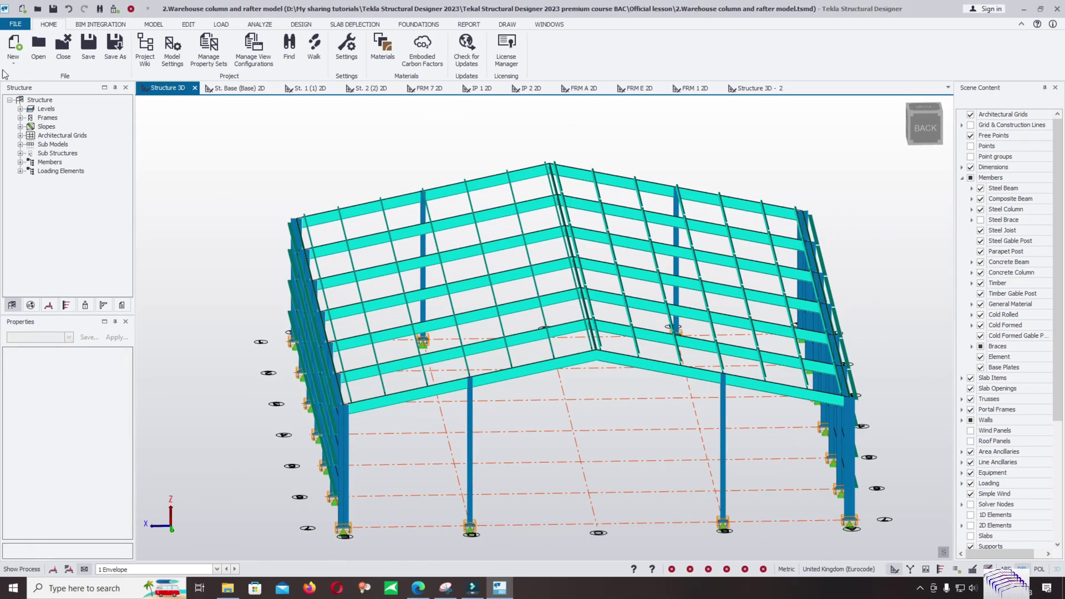
pyautogui.click(22, 25)
pyautogui.click(22, 89)
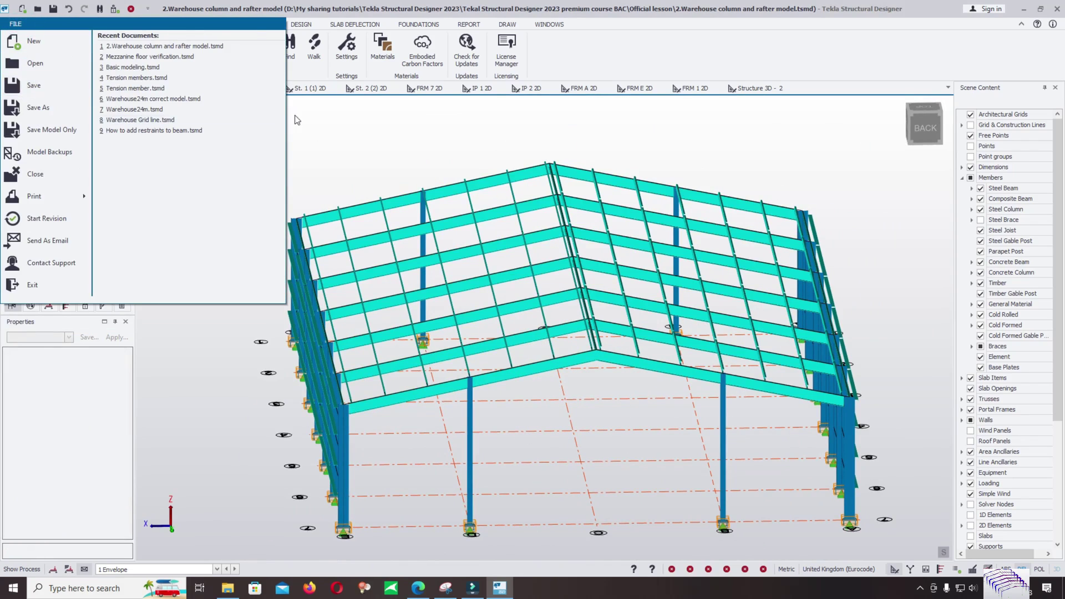
# Step: Show the Fixed/Pinned state in the main 3D structure view and examine the rafter and column end connections
pyautogui.click(958, 573)
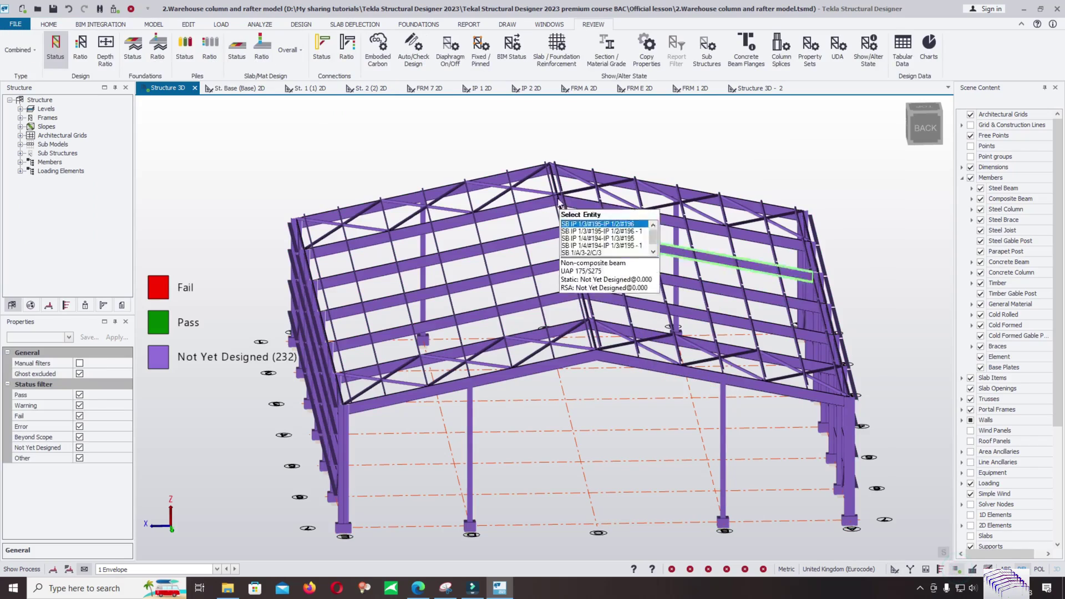
pyautogui.click(481, 60)
pyautogui.moveTo(547, 457)
pyautogui.mouseDown(button='middle')
pyautogui.moveTo(615, 471)
pyautogui.moveTo(575, 447)
pyautogui.moveTo(551, 475)
pyautogui.mouseUp(button='middle')
pyautogui.scroll(-3, 551, 475)
pyautogui.moveTo(610, 411); pyautogui.dragTo(505, 442, button='middle')
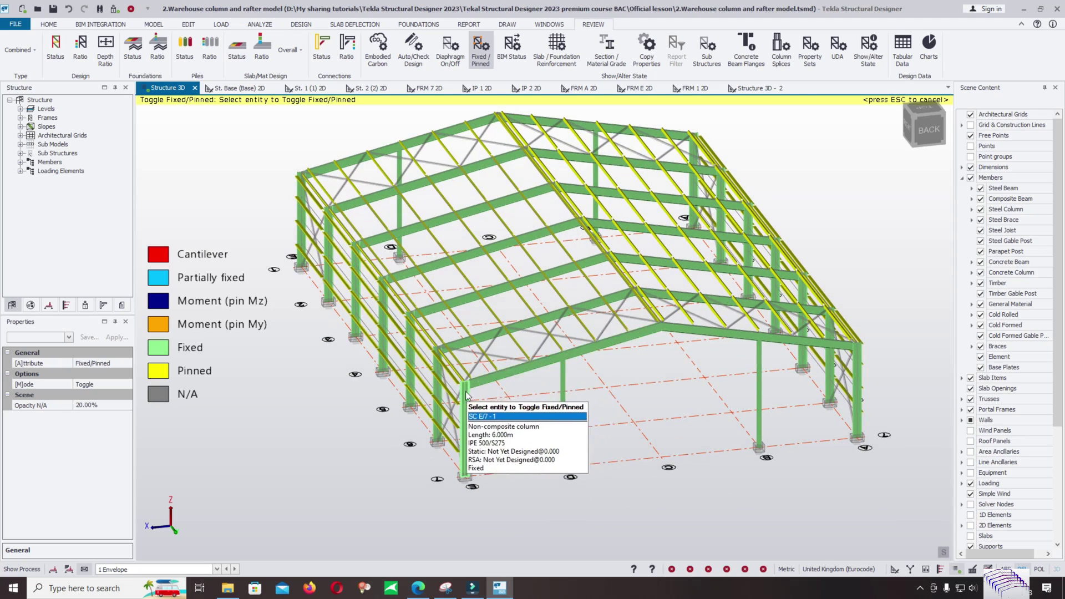
pyautogui.scroll(2, 461, 412)
pyautogui.scroll(2, 460, 411)
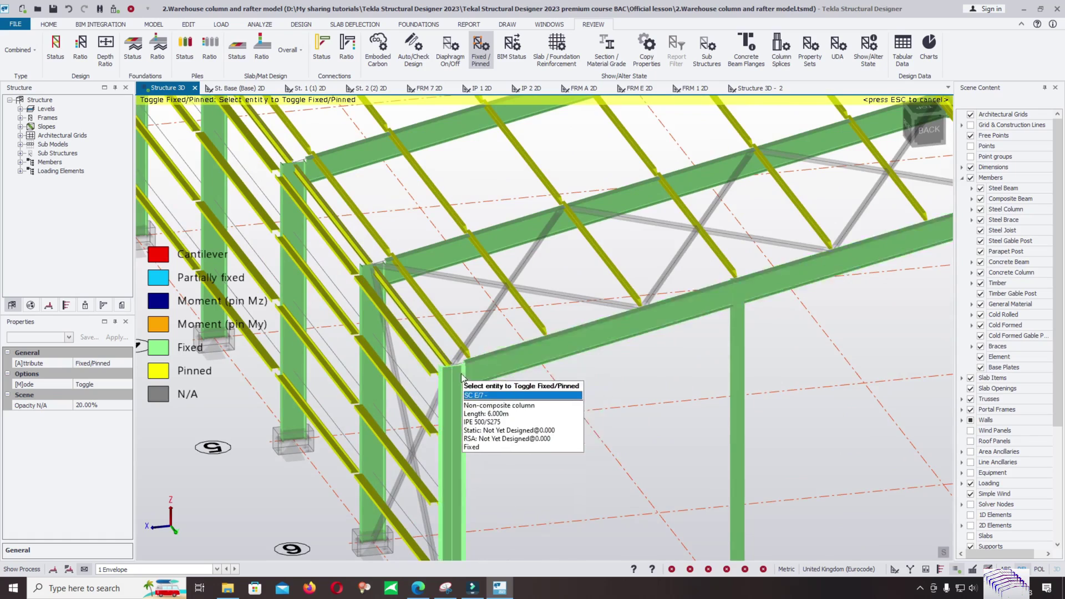
pyautogui.scroll(1, 466, 372)
pyautogui.scroll(-6, 471, 368)
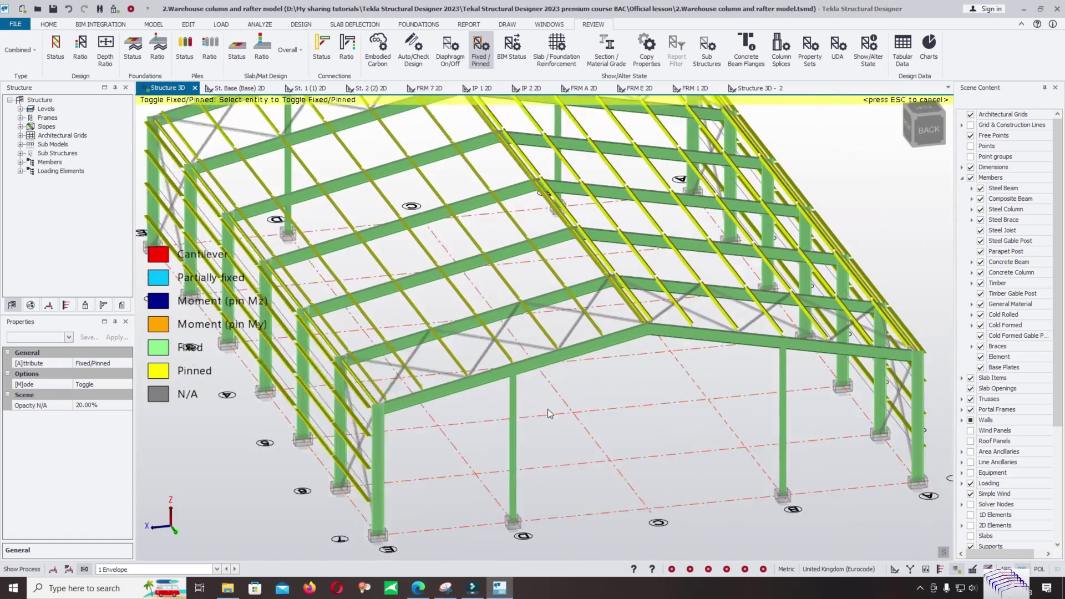
pyautogui.scroll(-1, 565, 369)
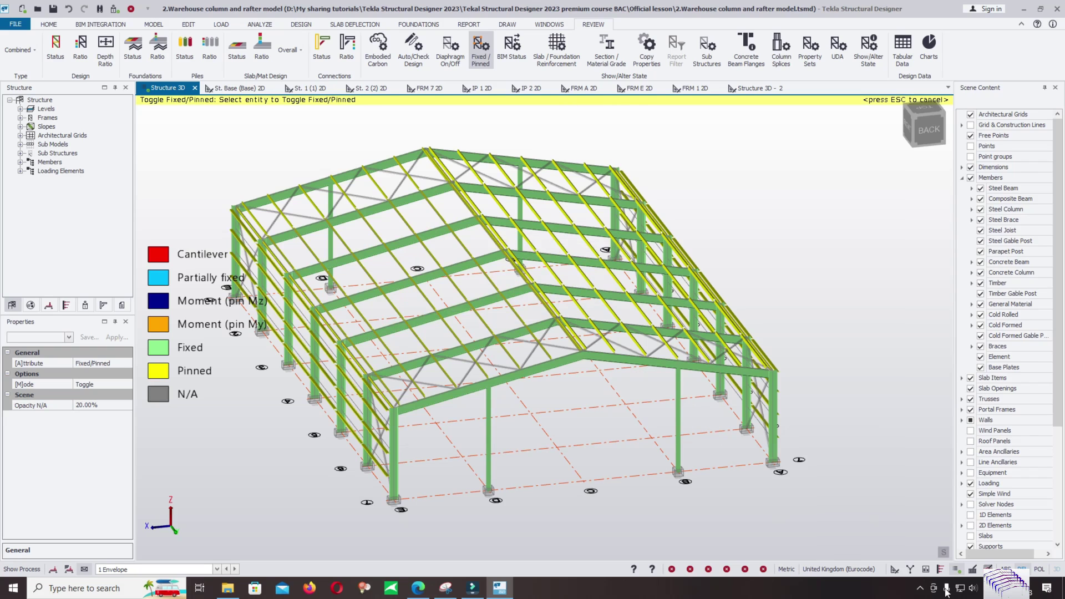
# Step: Return to the structural view and run Design All (Static) on the model
pyautogui.click(895, 570)
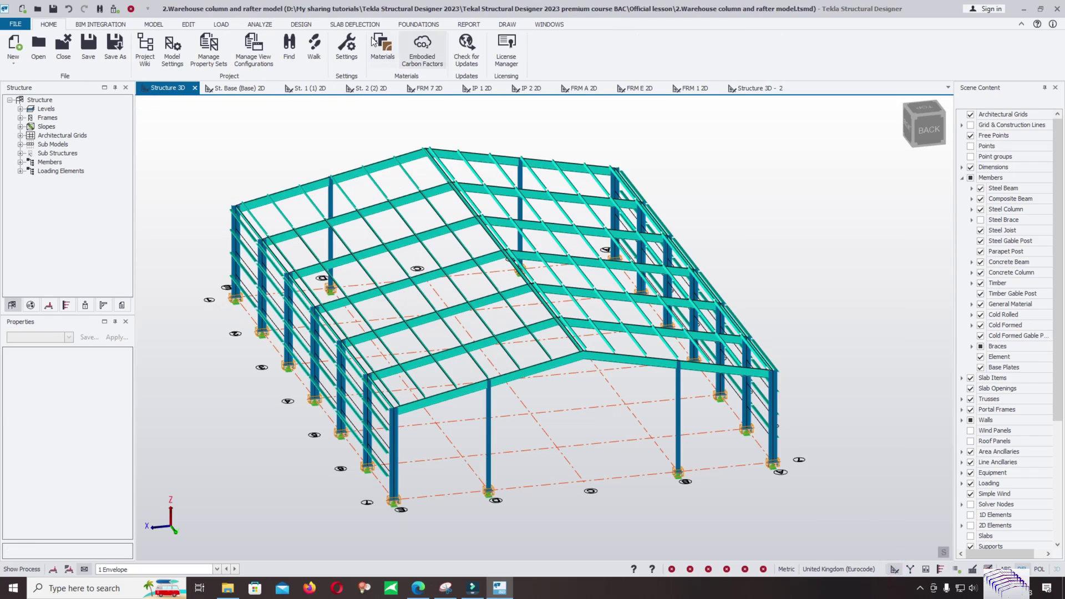
pyautogui.click(313, 27)
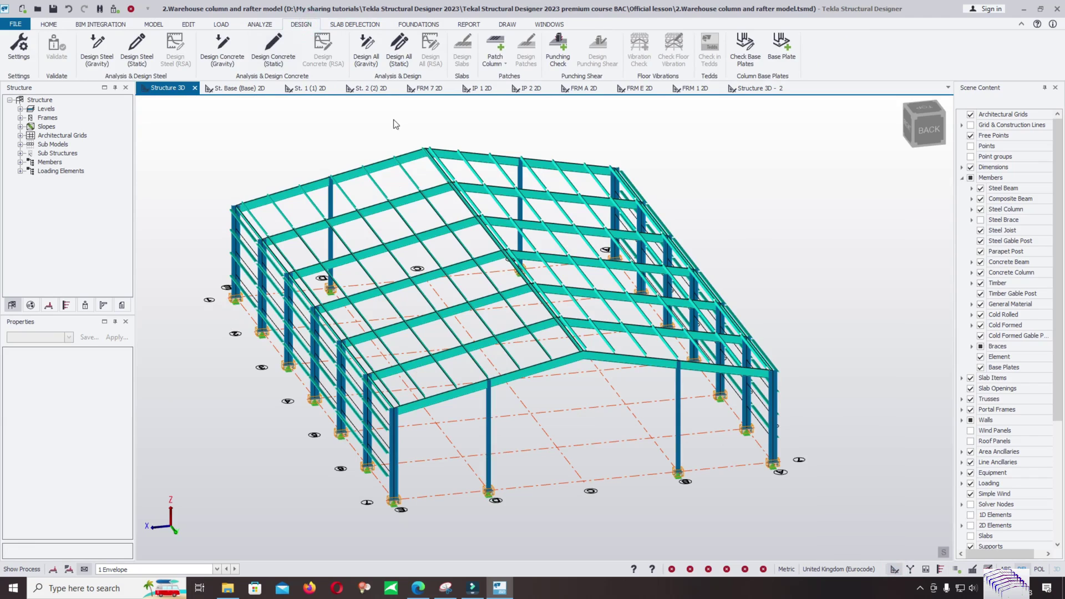
pyautogui.click(395, 49)
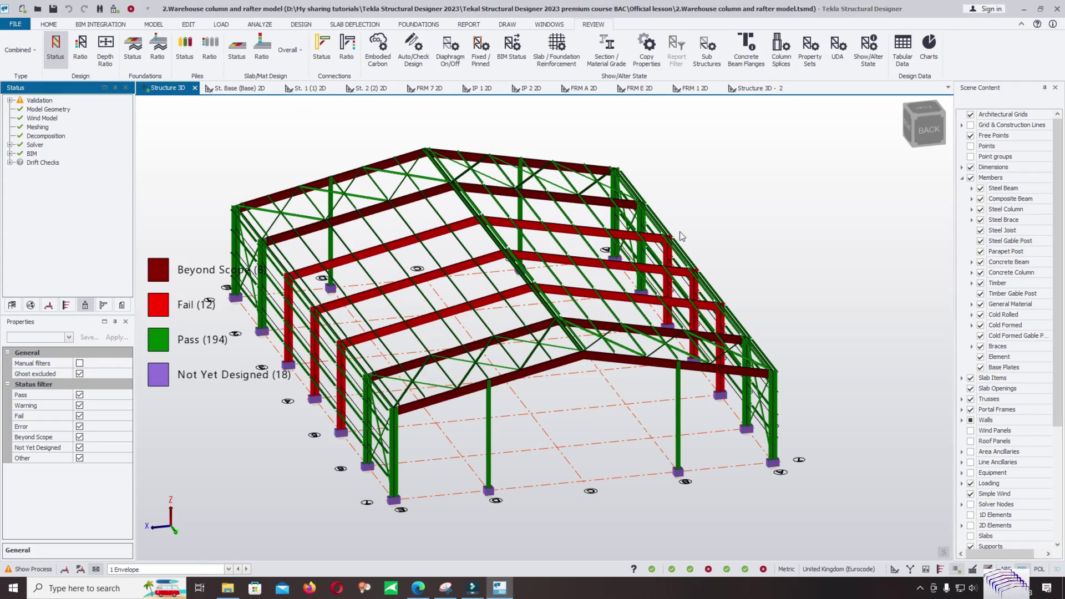
# Step: Inspect the properties of the failing internal rafter on grid line 4, then clear the selection
pyautogui.moveTo(534, 431); pyautogui.dragTo(467, 302, button='middle')
pyautogui.click(509, 275)
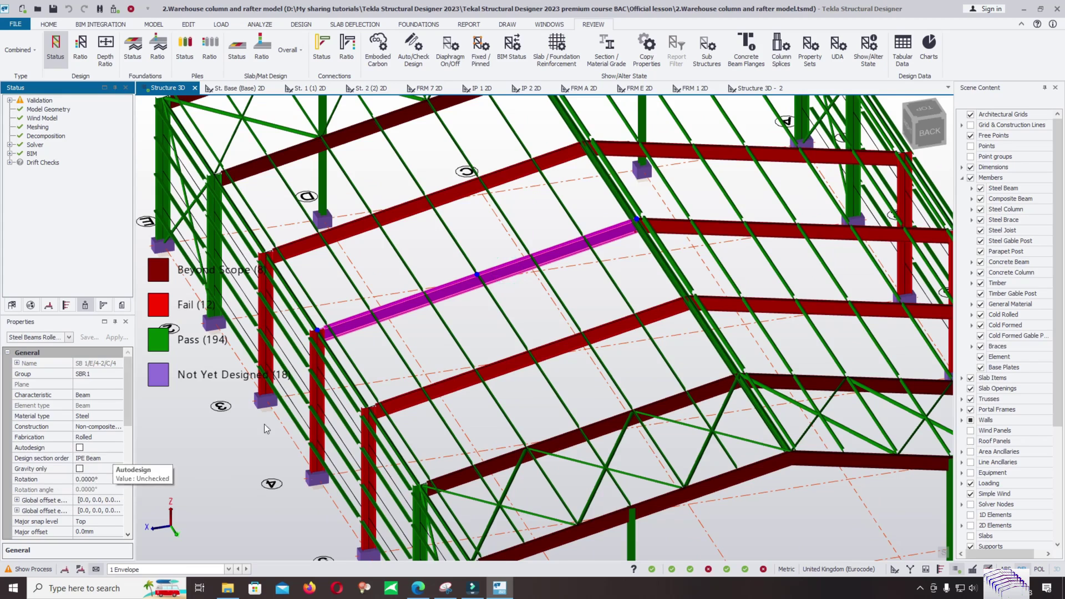
pyautogui.scroll(-3, 452, 334)
pyautogui.press('Escape')
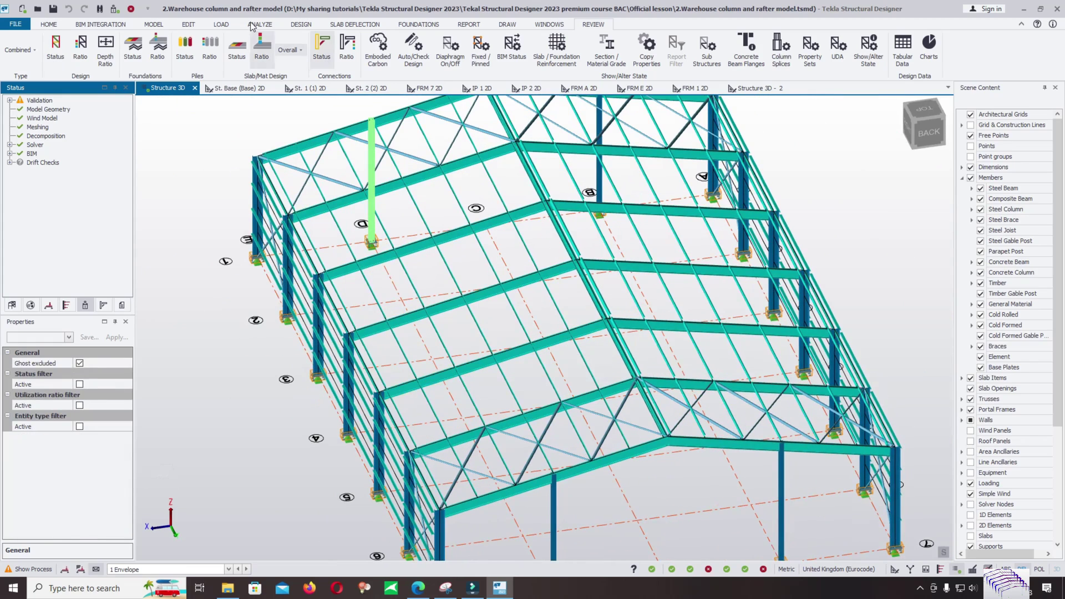
# Step: Display the design status of the members again and review the whole frame against the status legend
pyautogui.click(56, 44)
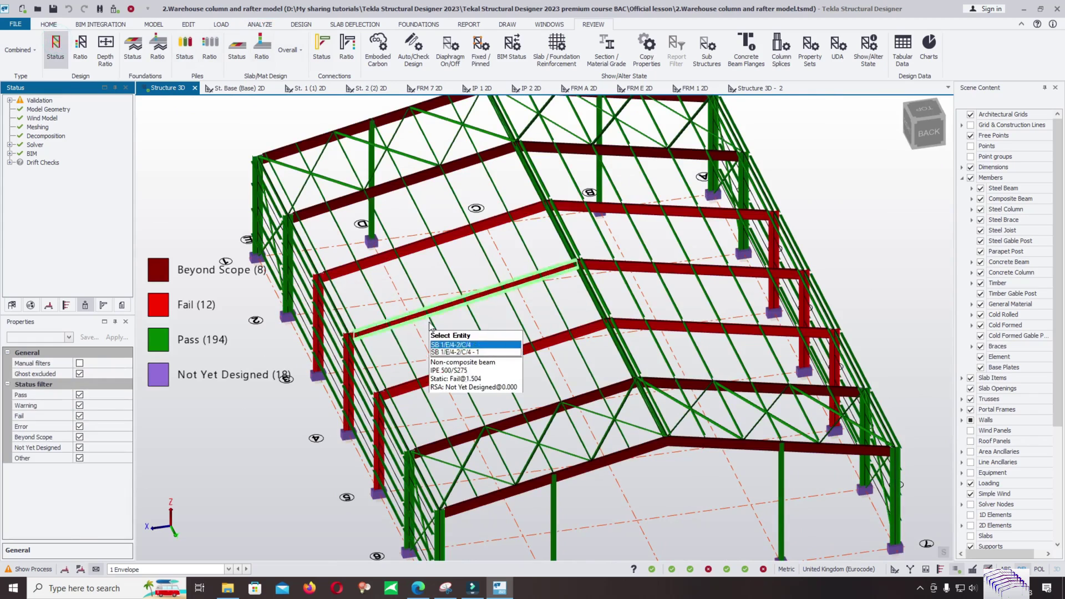
pyautogui.scroll(-5, 483, 327)
pyautogui.scroll(-2, 567, 384)
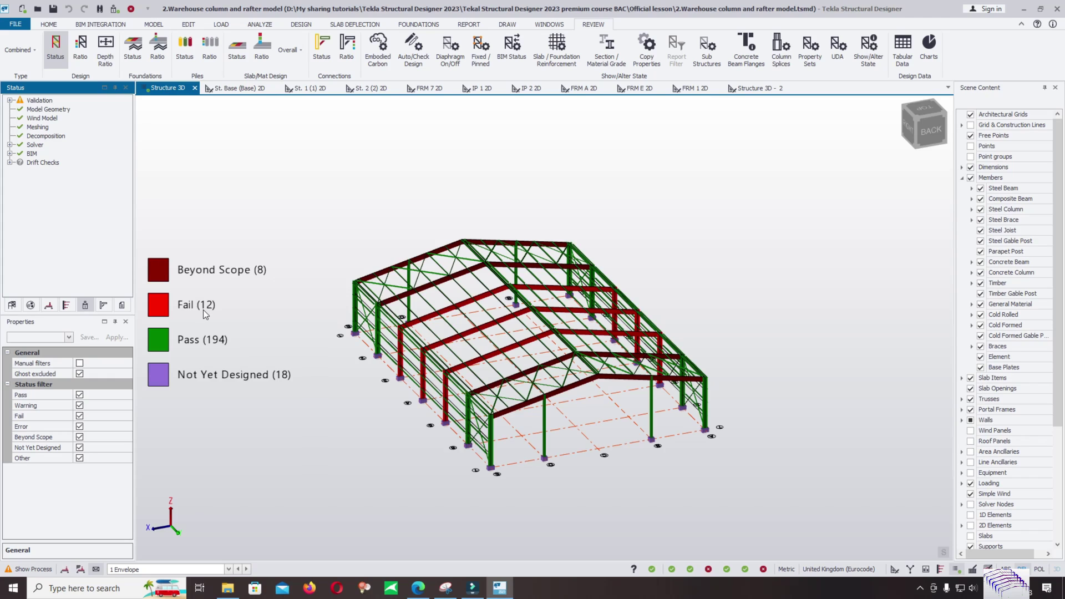
# Step: Examine the design status details of the beyond-scope and failing rafters across the frame, then close the status review
pyautogui.scroll(1, 433, 286)
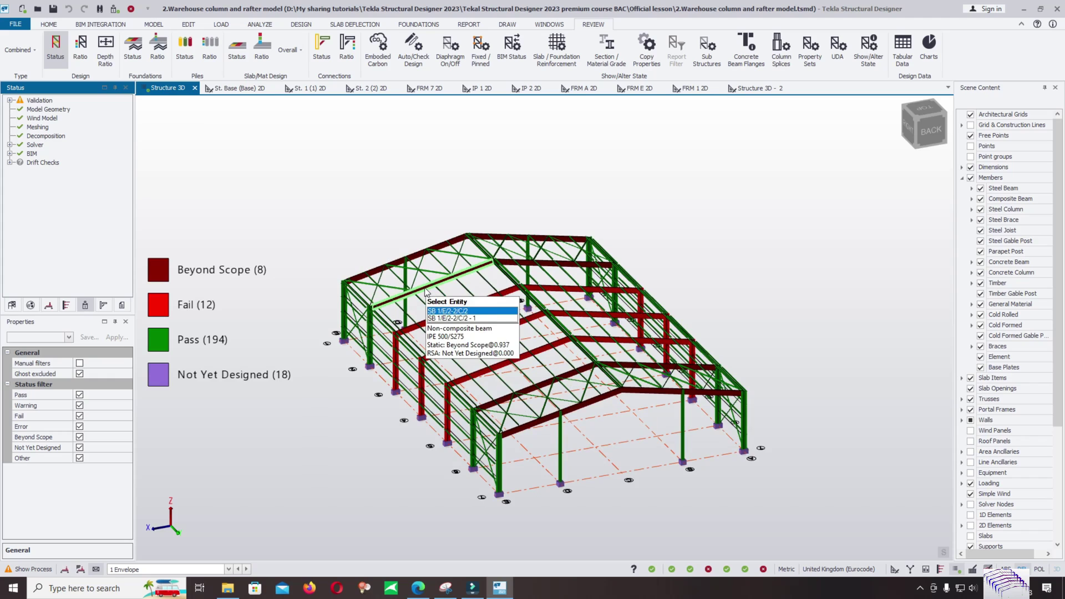
pyautogui.moveTo(449, 318)
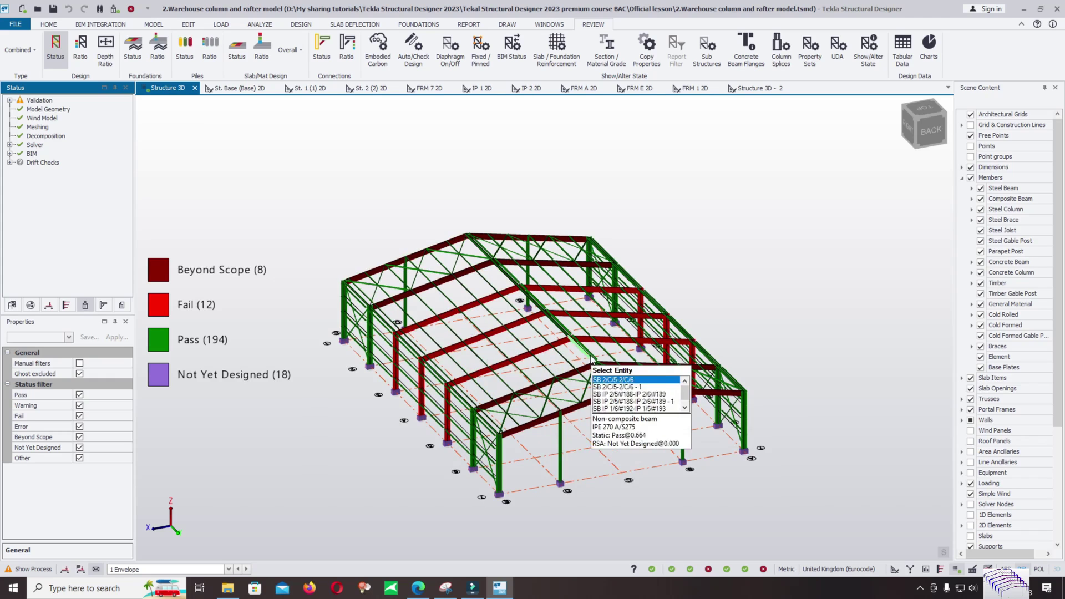
pyautogui.moveTo(575, 309)
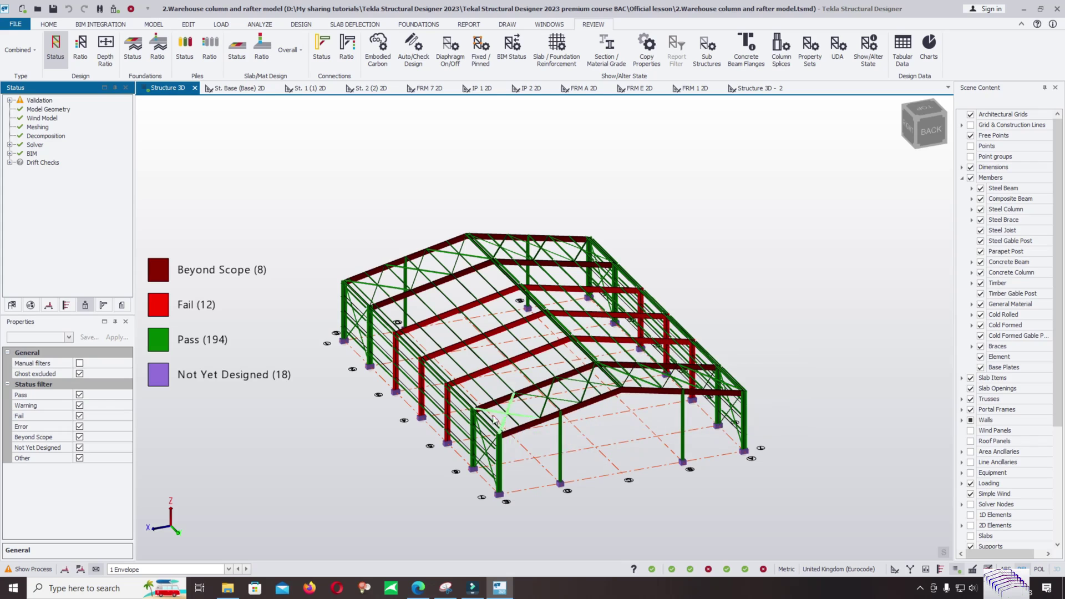
pyautogui.moveTo(399, 364)
pyautogui.scroll(1, 693, 500)
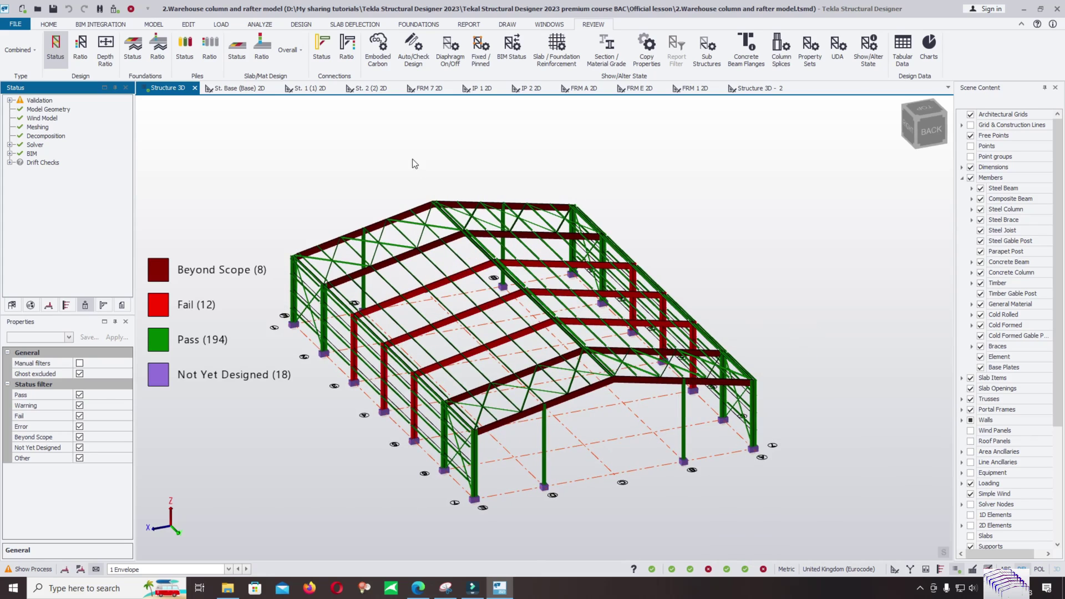
pyautogui.moveTo(589, 217)
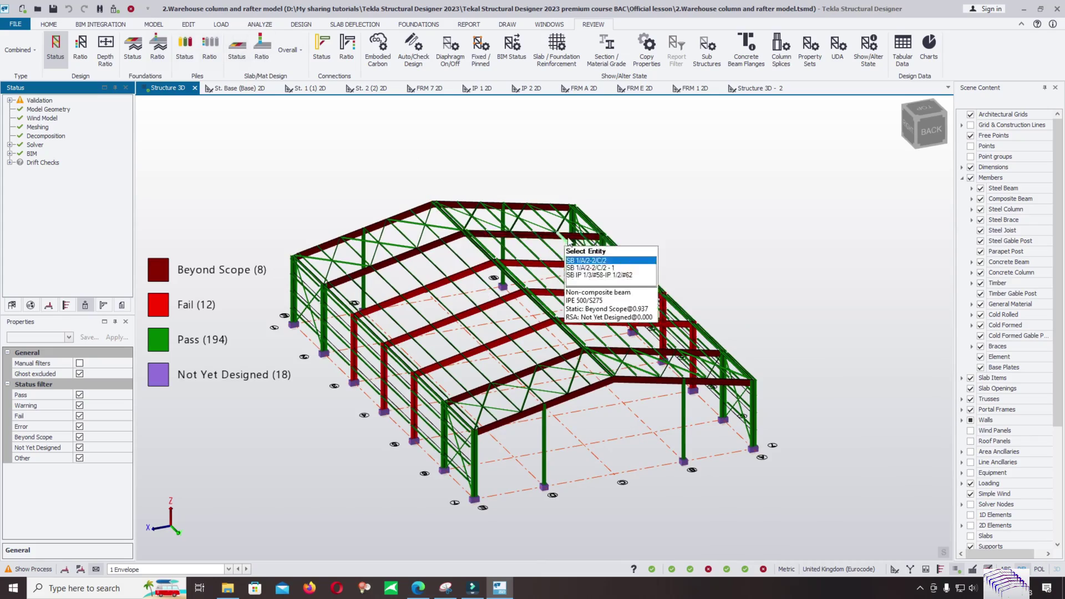
pyautogui.scroll(5, 622, 232)
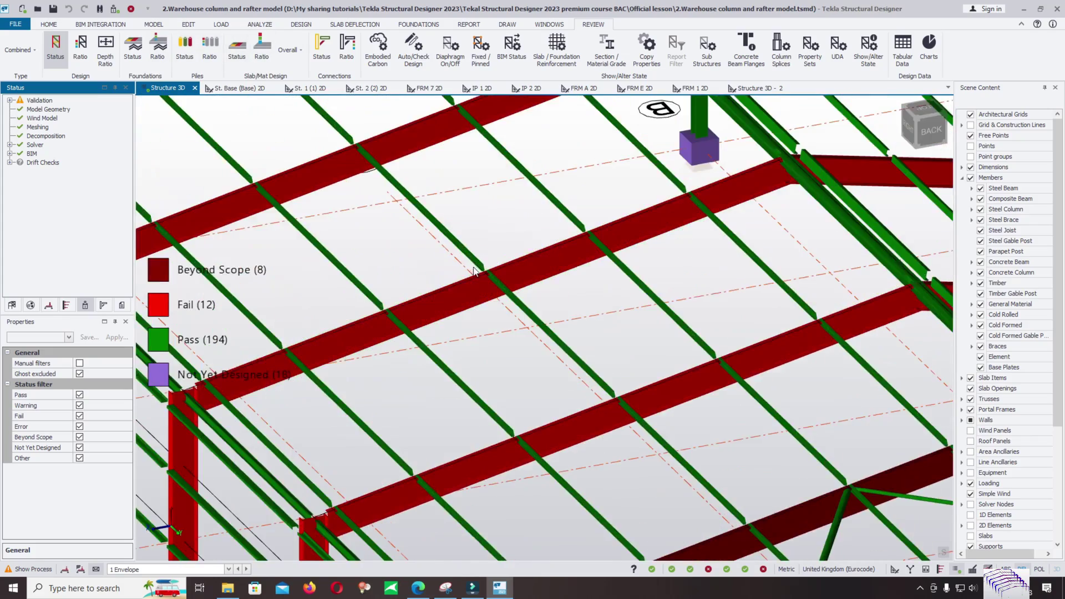
pyautogui.scroll(-3, 473, 291)
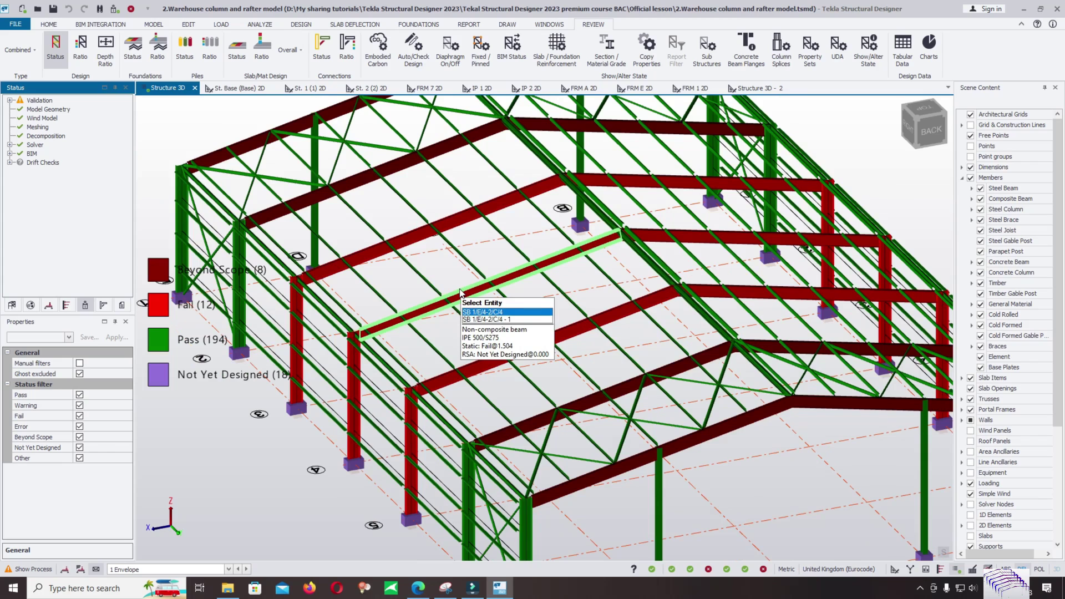
pyautogui.scroll(-5, 464, 292)
pyautogui.press('Escape')
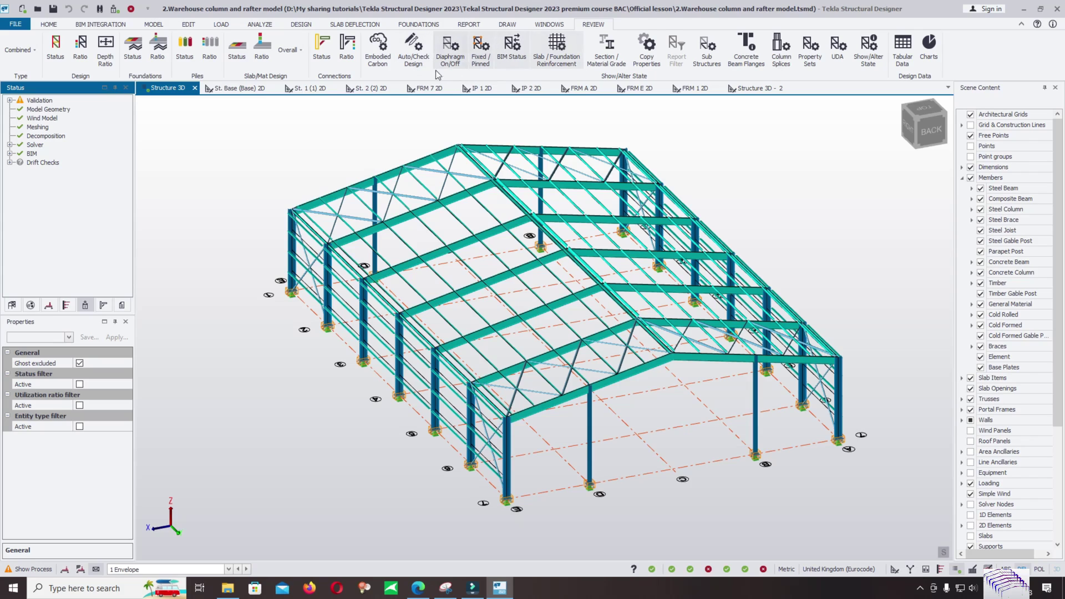
# Step: Display the major moment results for the 1 Envelope and inspect the forces in the internal rafter on grid line 4
pyautogui.click(938, 570)
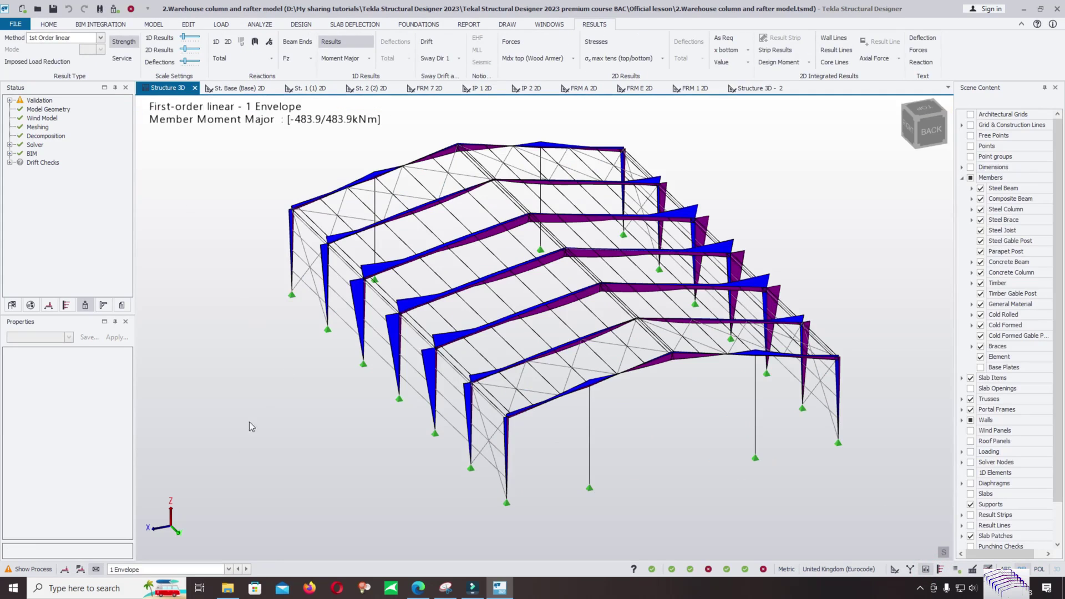
pyautogui.moveTo(493, 314)
pyautogui.scroll(5, 493, 314)
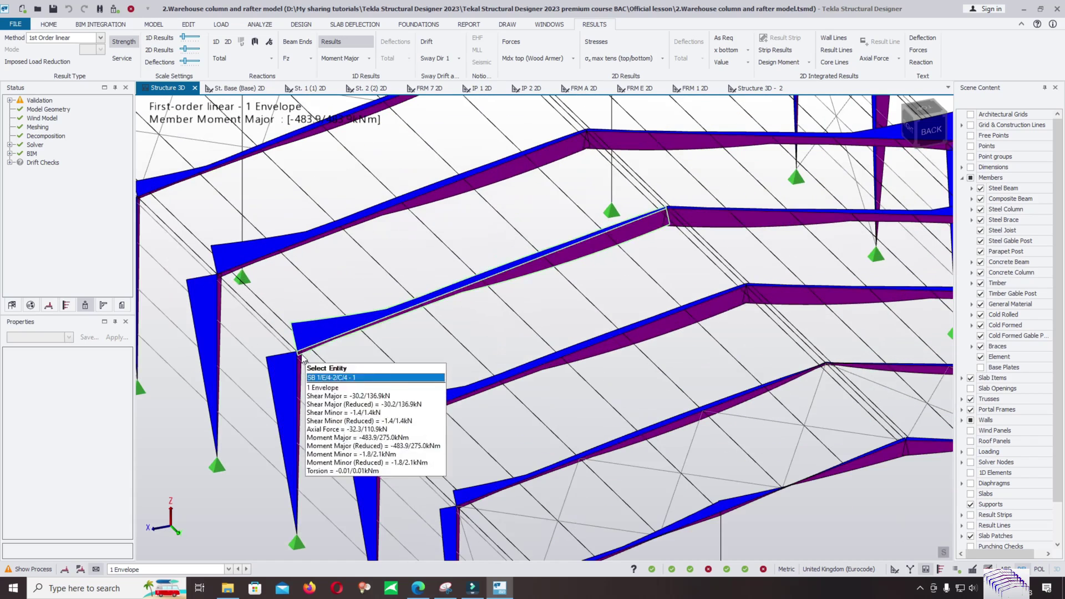
pyautogui.scroll(-5, 416, 319)
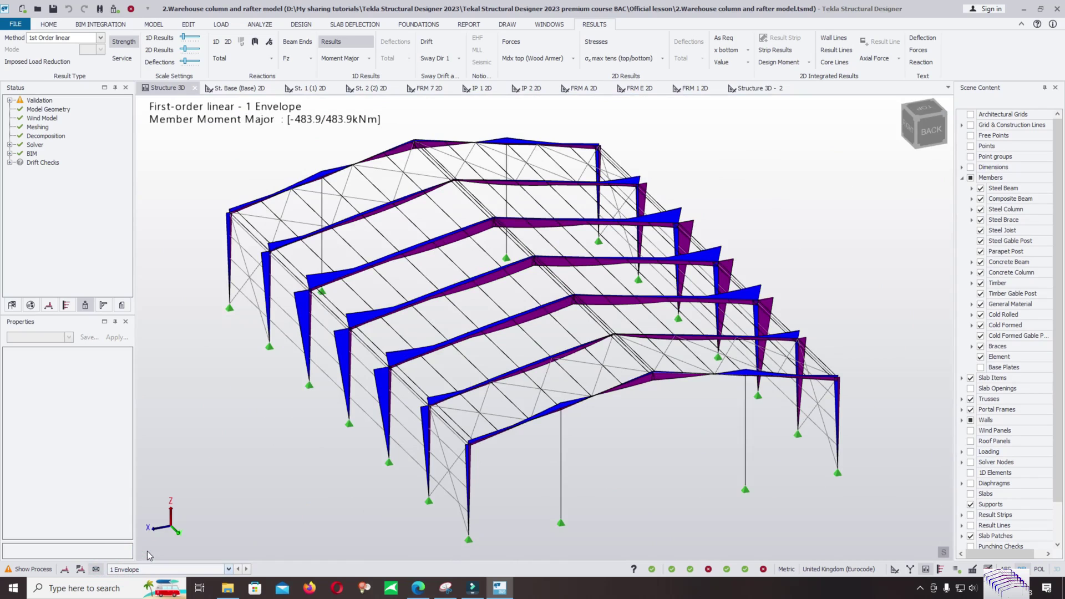
pyautogui.moveTo(515, 384)
pyautogui.keyDown('shift'); pyautogui.moveTo(515, 384); pyautogui.dragTo(555, 433, button='middle'); pyautogui.keyUp('shift')
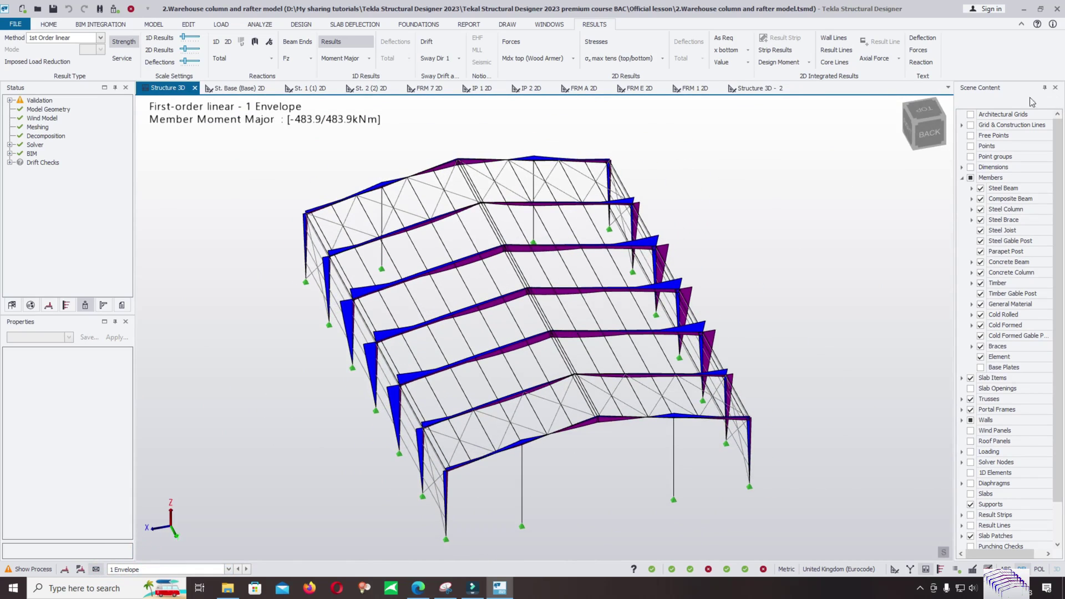
# Step: Narrow the Scene Content panel to enlarge the model view and label the moment diagrams with their force values
pyautogui.moveTo(955, 127); pyautogui.dragTo(1030, 116)
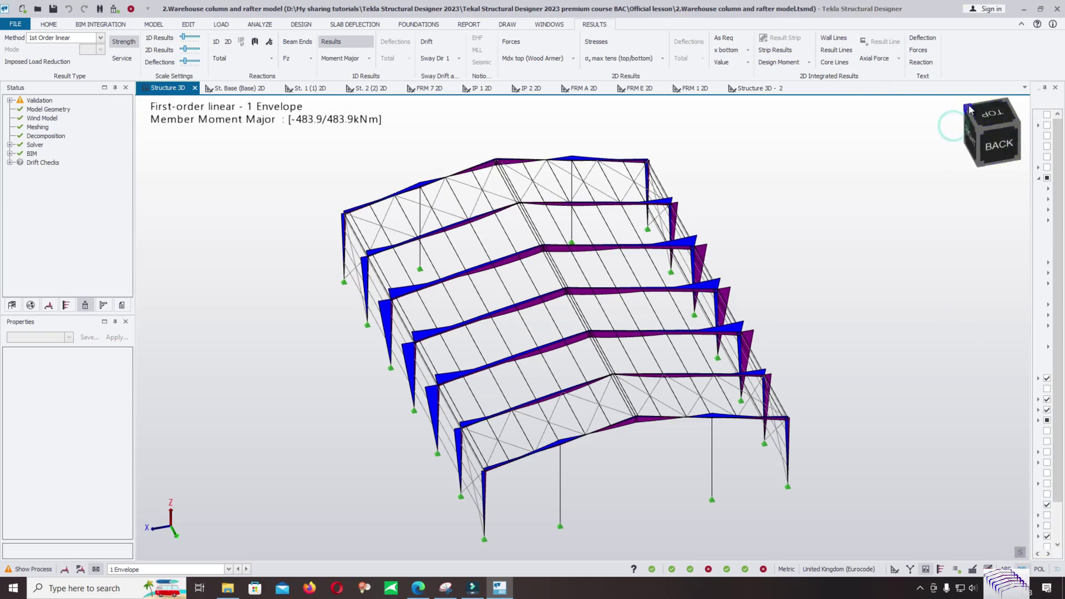
pyautogui.click(918, 50)
pyautogui.scroll(2, 699, 382)
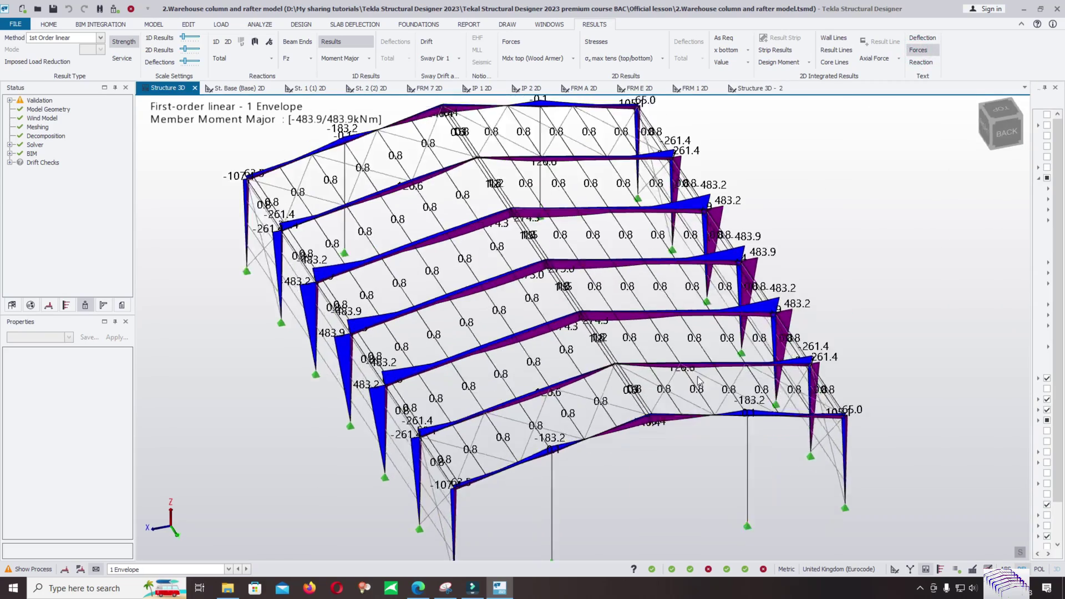
# Step: Examine the labelled major moments at the eaves and apex of the internal portal frames
pyautogui.moveTo(699, 382); pyautogui.dragTo(720, 214, button='middle')
pyautogui.scroll(4, 720, 215)
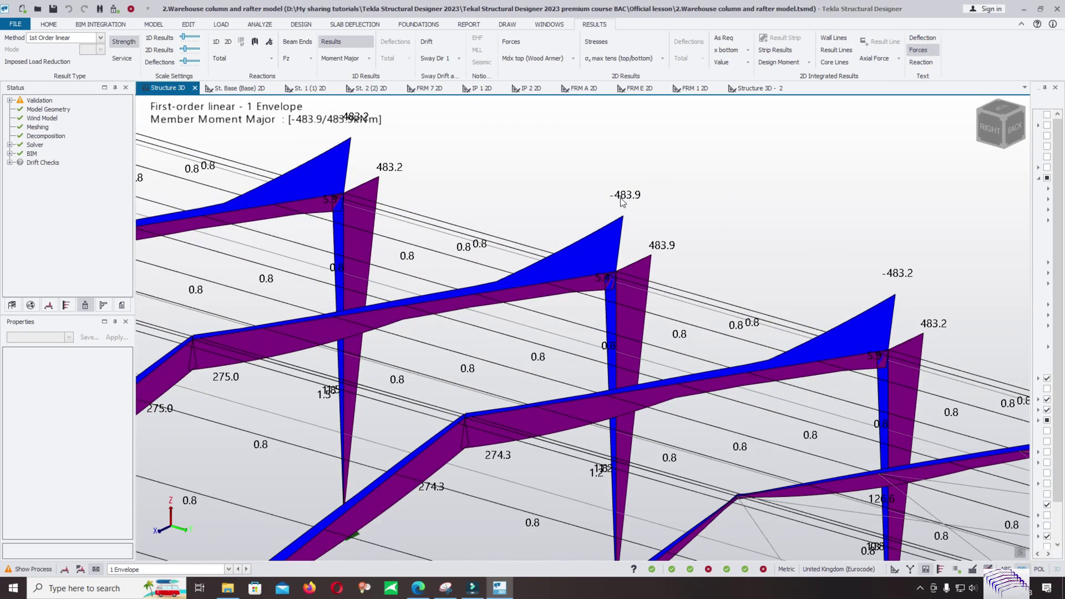
pyautogui.scroll(1, 622, 201)
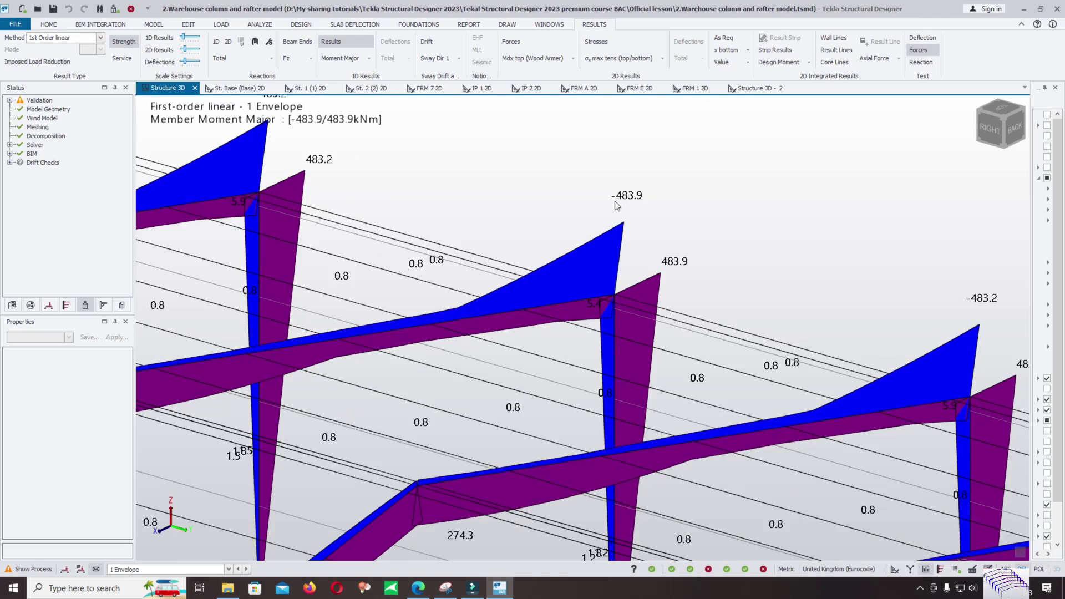
pyautogui.scroll(-5, 668, 210)
pyautogui.click(655, 280)
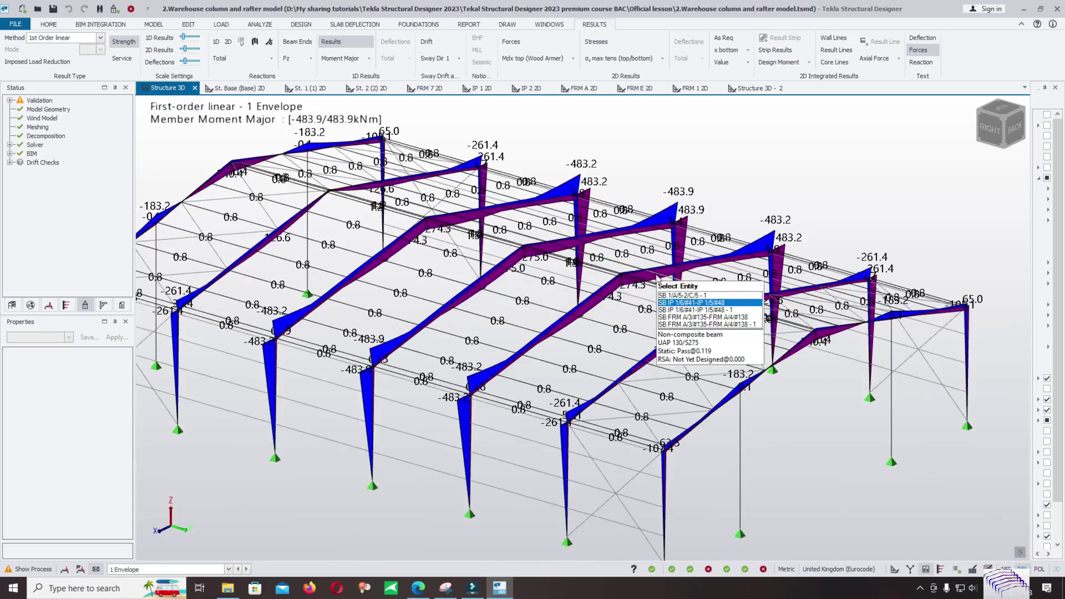
pyautogui.moveTo(654, 281); pyautogui.dragTo(448, 284, button='middle')
pyautogui.scroll(4, 865, 172)
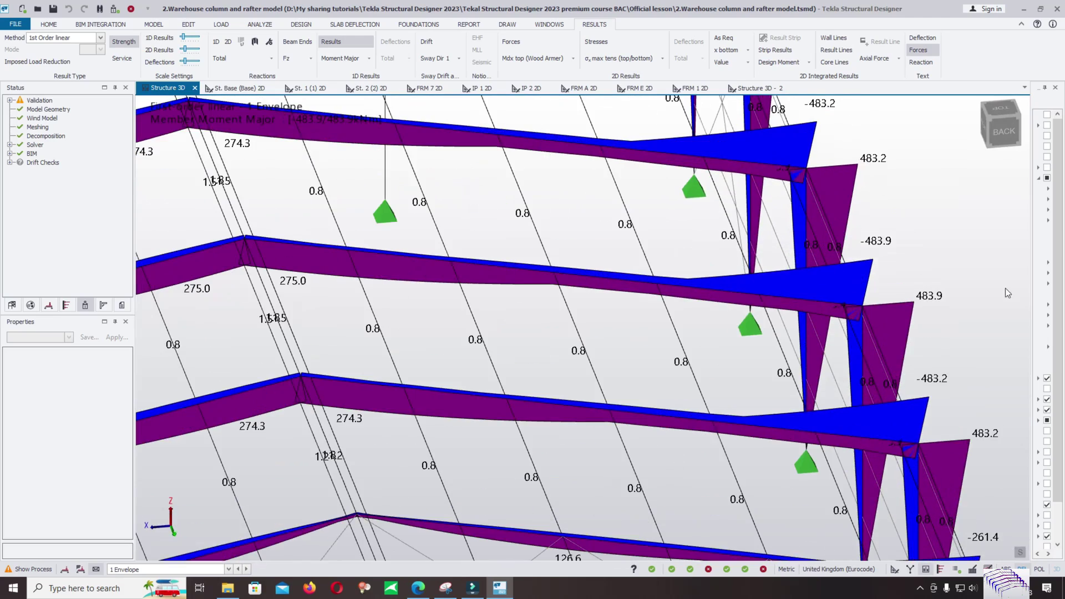
pyautogui.click(931, 302)
pyautogui.scroll(-4, 931, 302)
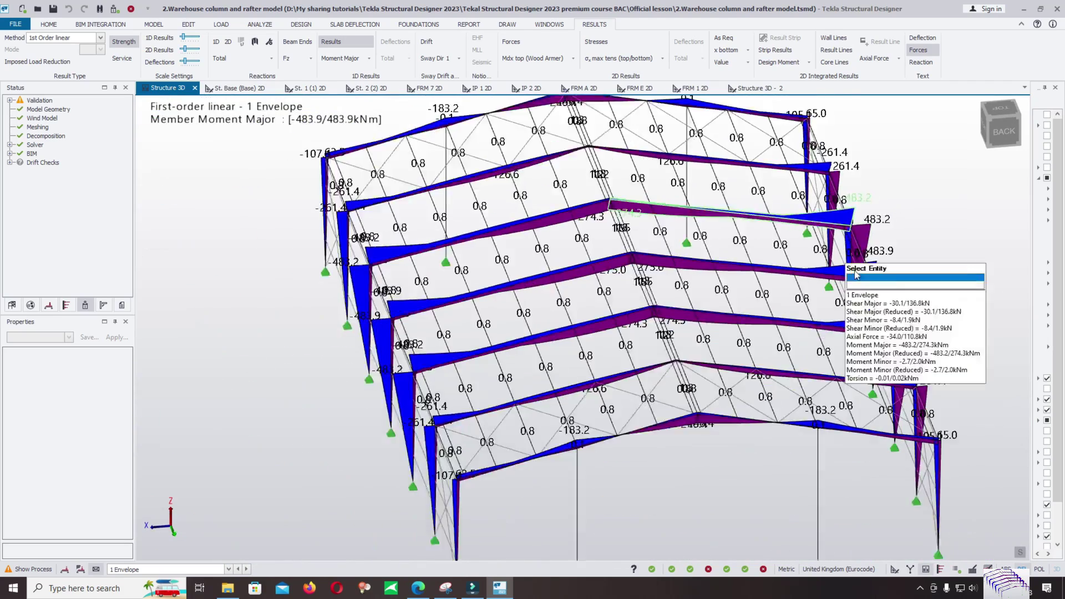
# Step: Review the major moment diagrams from the column bases up to the rafters across the whole frame
pyautogui.scroll(3, 822, 351)
pyautogui.moveTo(822, 351); pyautogui.dragTo(824, 288, button='middle')
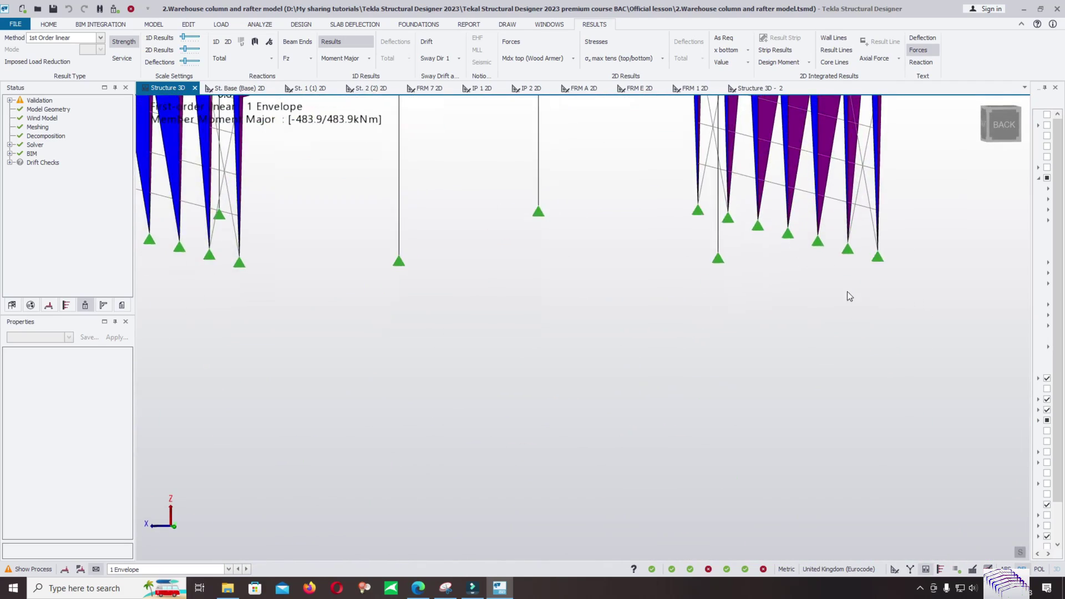
pyautogui.scroll(-3, 847, 291)
pyautogui.moveTo(314, 279); pyautogui.dragTo(383, 300, button='middle')
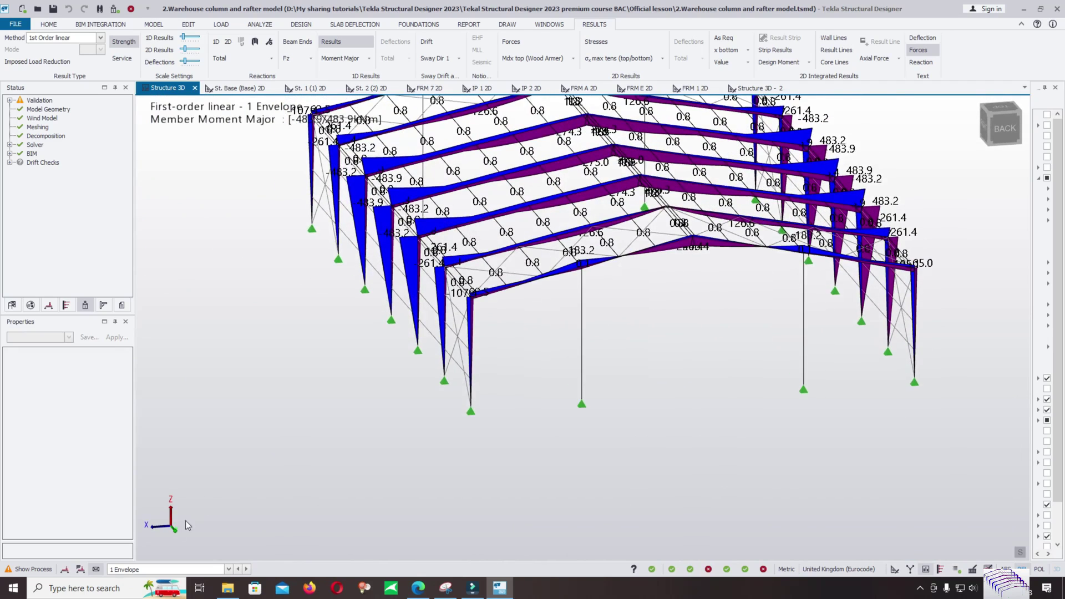
pyautogui.scroll(-3, 534, 504)
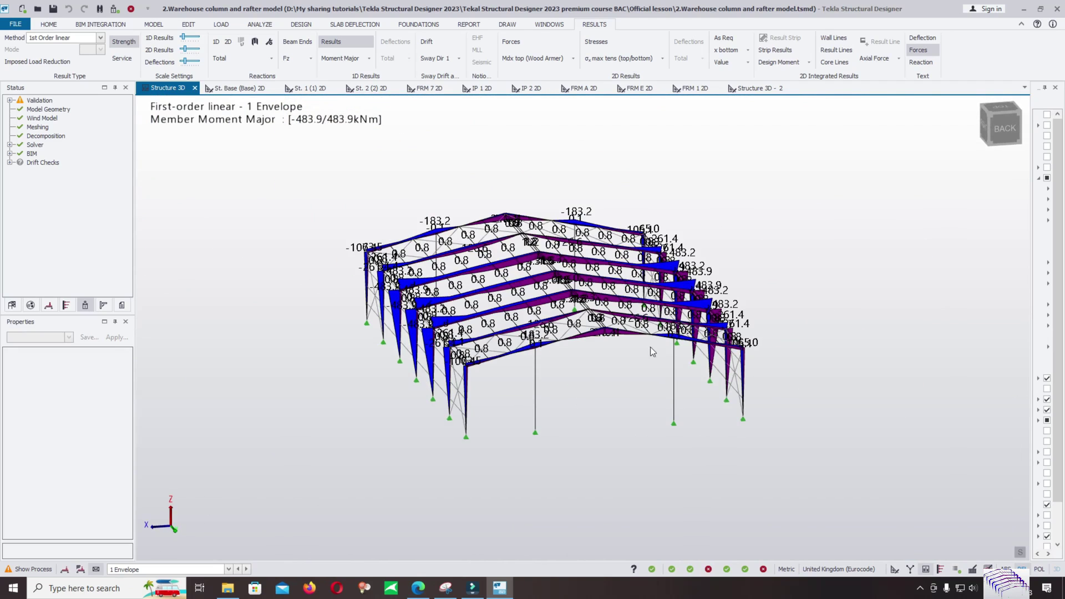
pyautogui.moveTo(650, 347); pyautogui.dragTo(690, 357, button='middle')
pyautogui.scroll(2, 568, 434)
pyautogui.scroll(2, 577, 382)
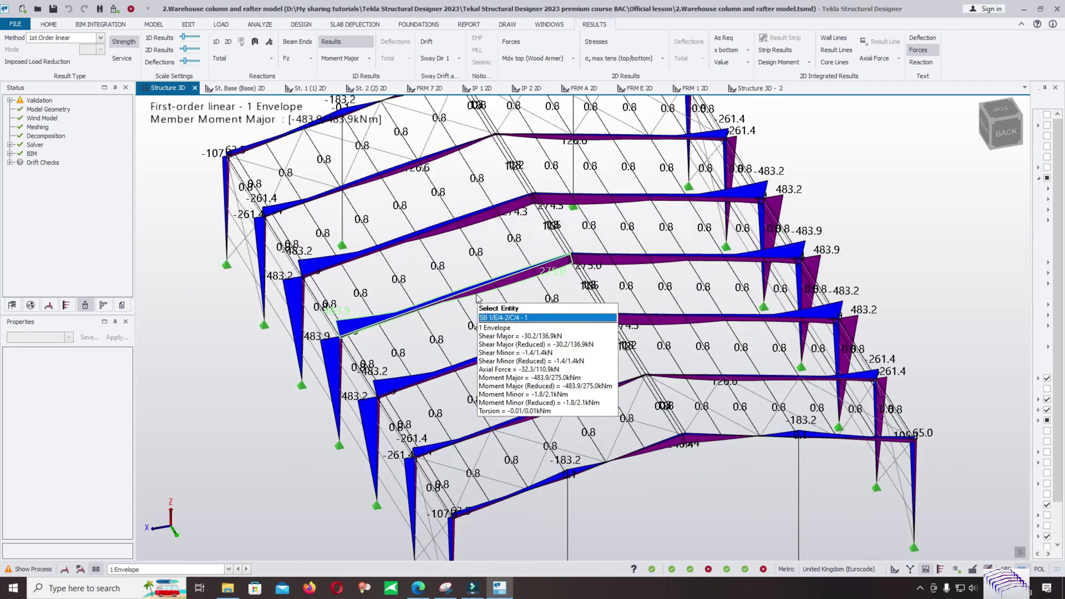
# Step: Open the load analysis view of the internal rafter SB 1/E/4-2/C/4
pyautogui.click(477, 288)
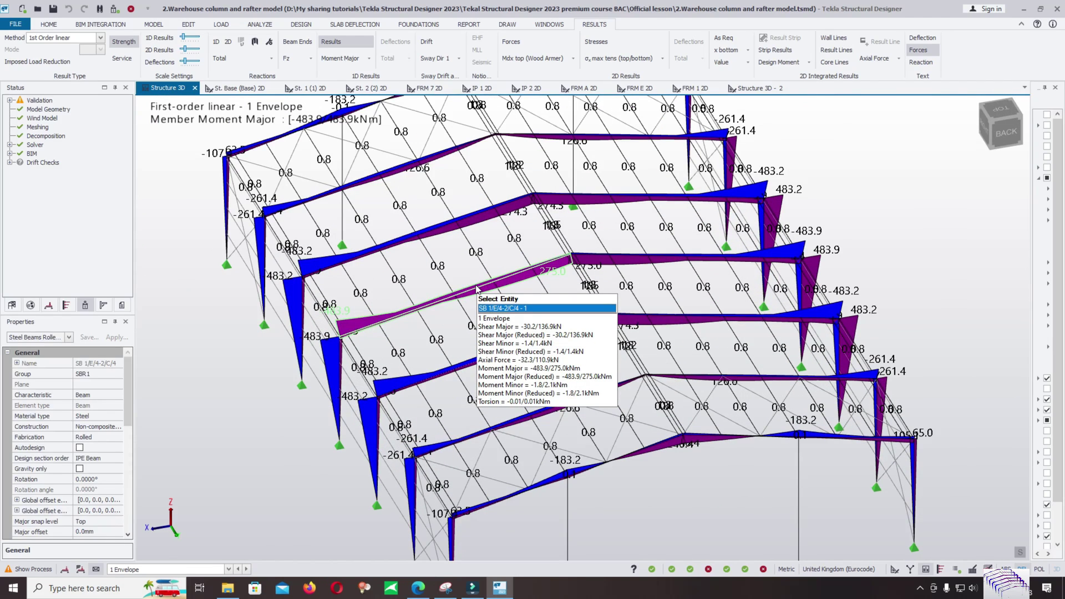
pyautogui.rightClick(477, 289)
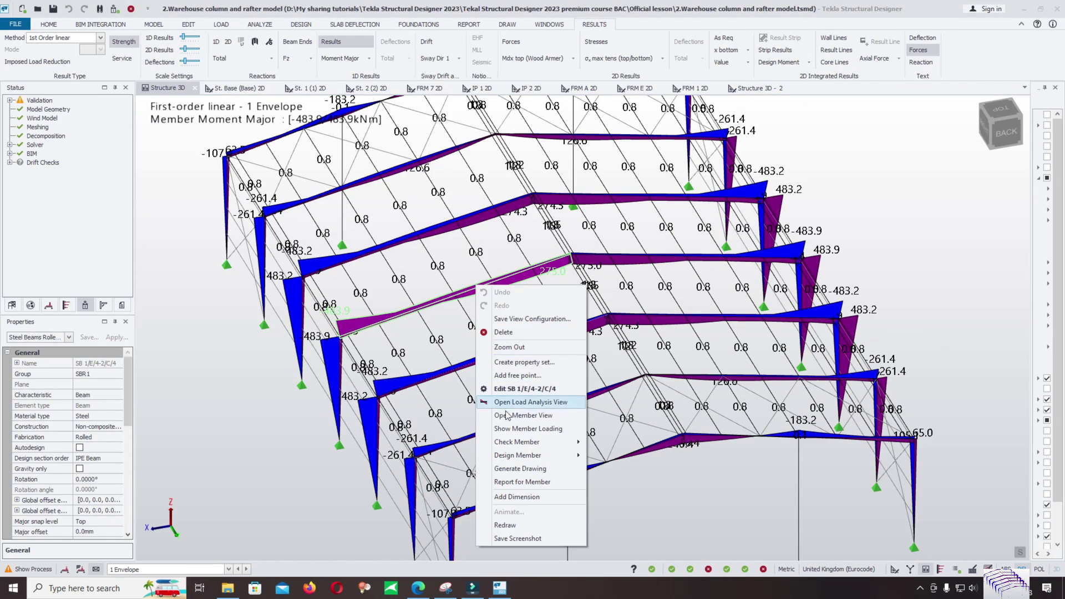
pyautogui.click(549, 403)
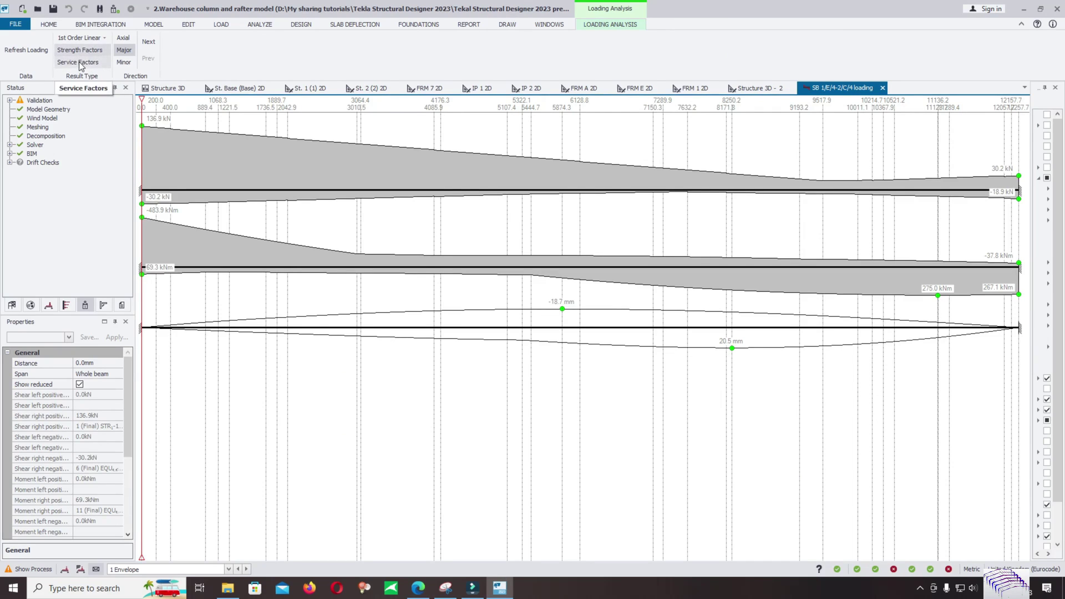
# Step: Compare the rafter's axial, major and minor direction diagrams, then return to the major direction
pyautogui.click(123, 39)
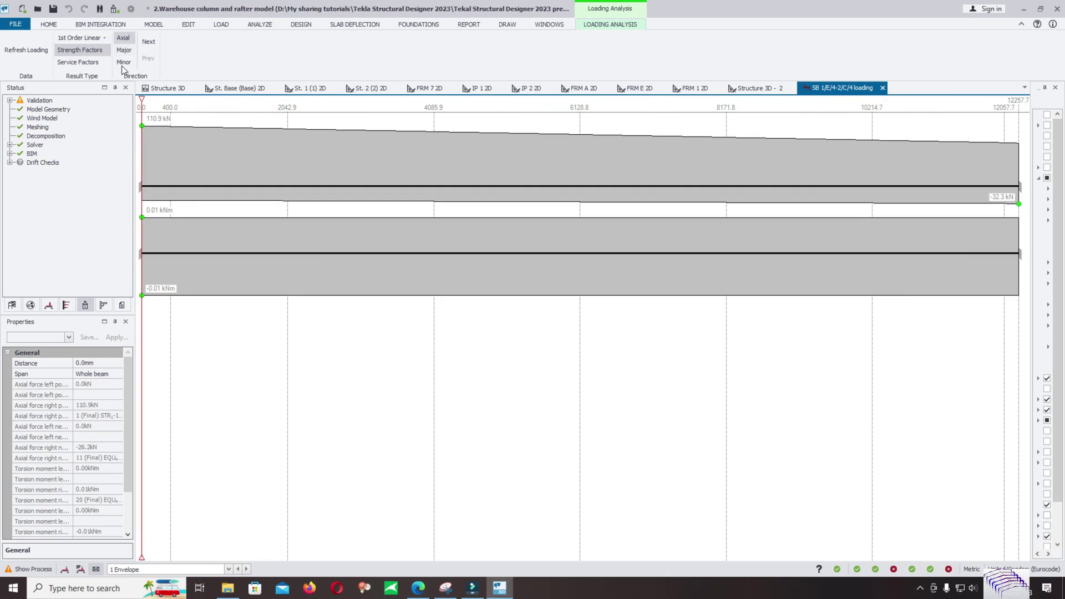
pyautogui.click(124, 54)
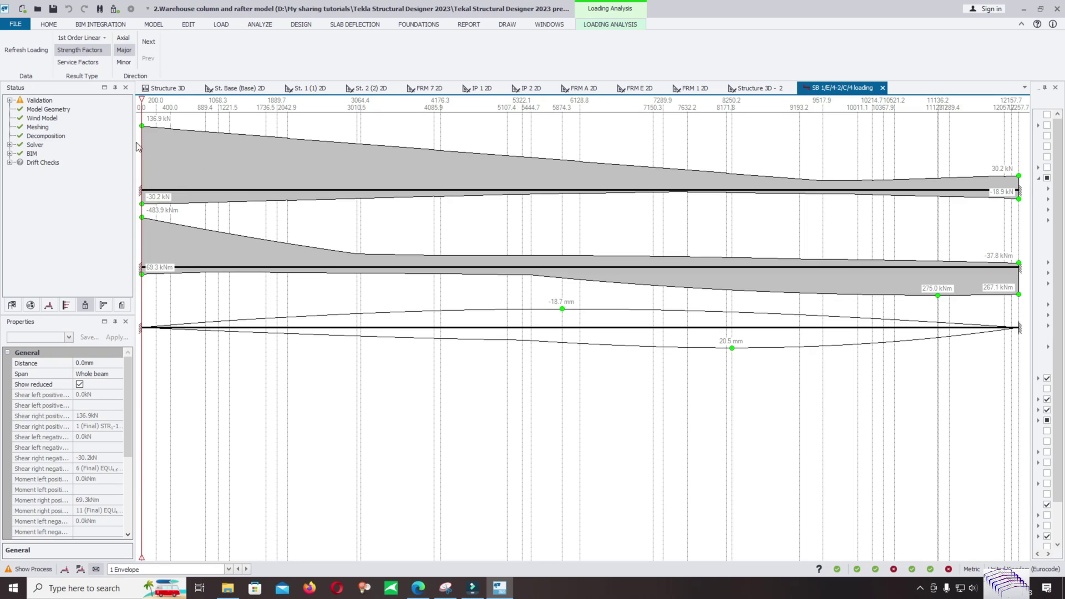
pyautogui.click(123, 63)
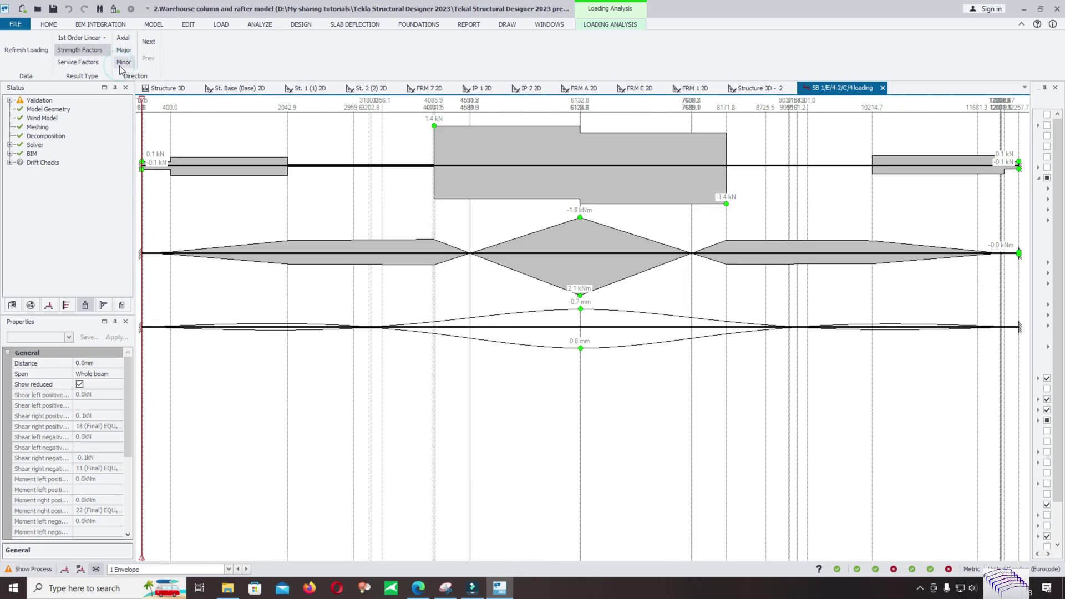
pyautogui.click(123, 51)
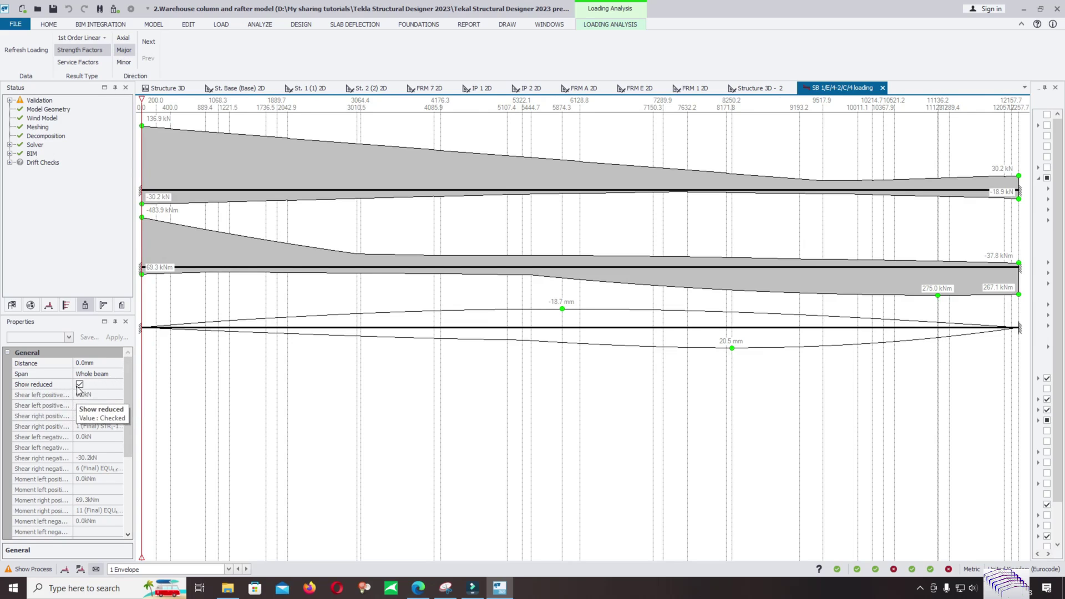
# Step: Check the Show reduced setting and the available Span choices for the rafter's loading results
pyautogui.click(79, 389)
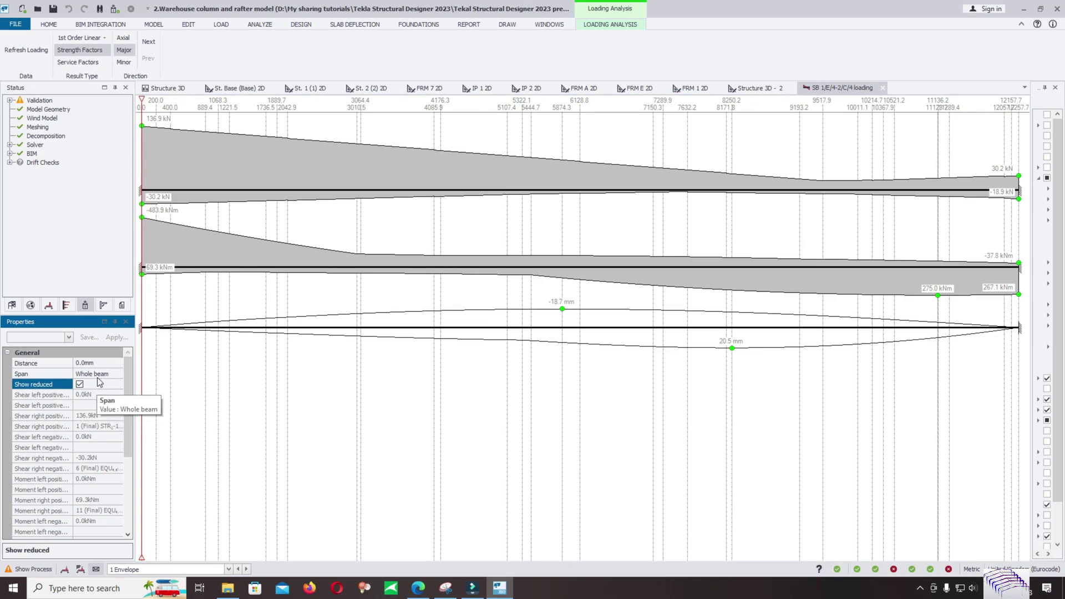
pyautogui.click(117, 376)
pyautogui.click(119, 375)
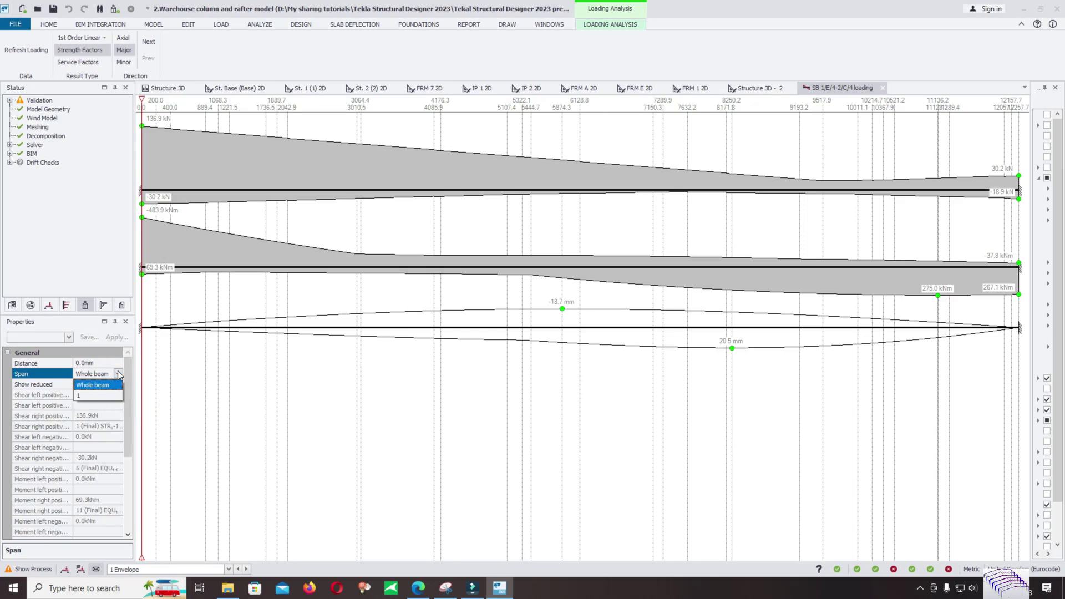
pyautogui.click(60, 371)
# Step: Move the result position along the rafter to about 3559 mm, and set its Distance to 400 mm
pyautogui.click(91, 362)
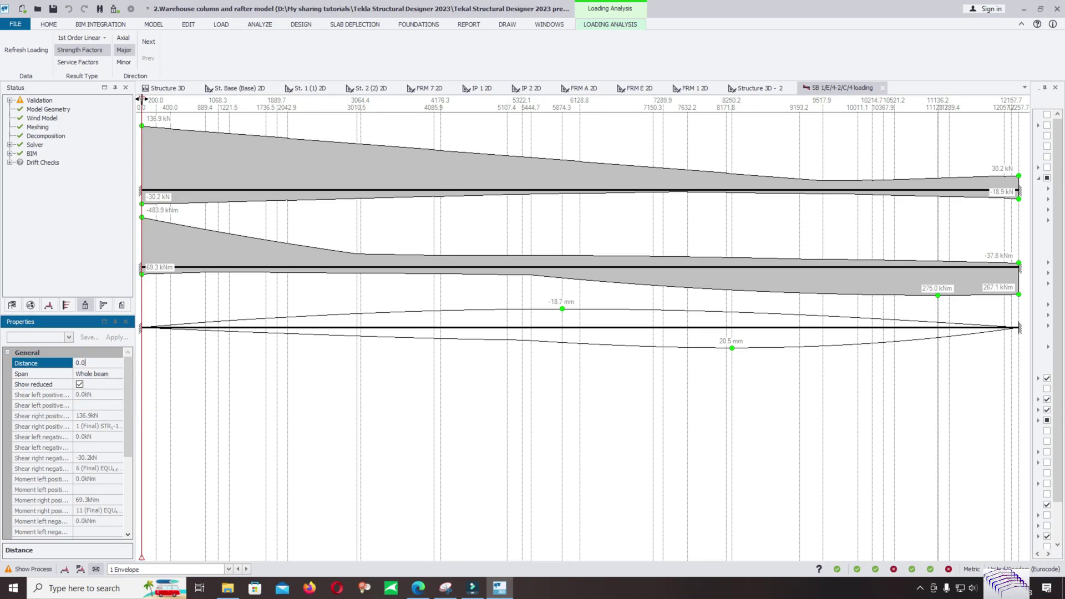
pyautogui.moveTo(142, 99); pyautogui.dragTo(396, 133)
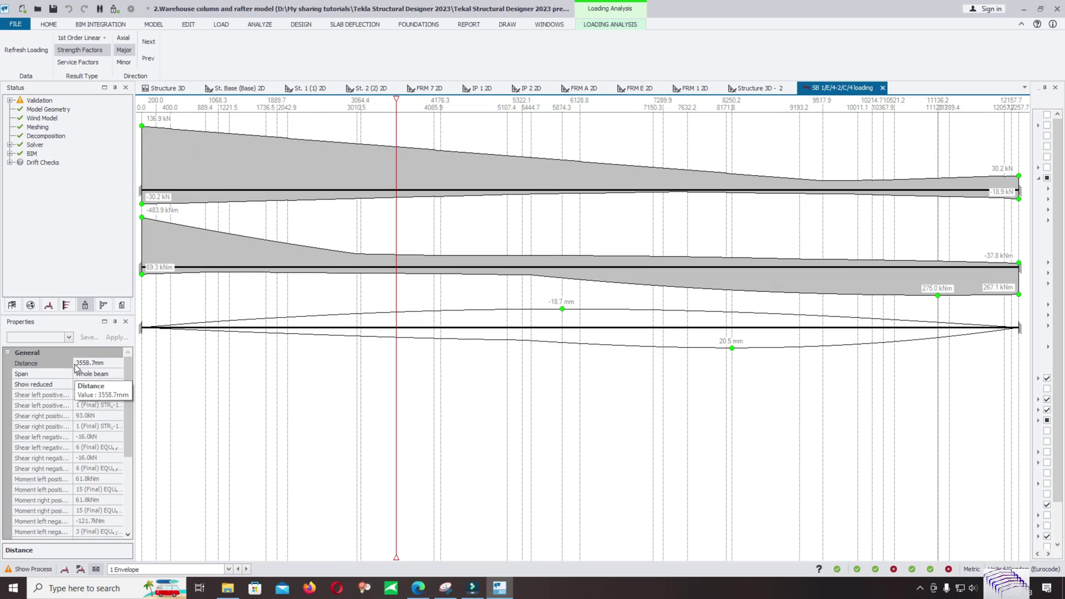
pyautogui.click(103, 364)
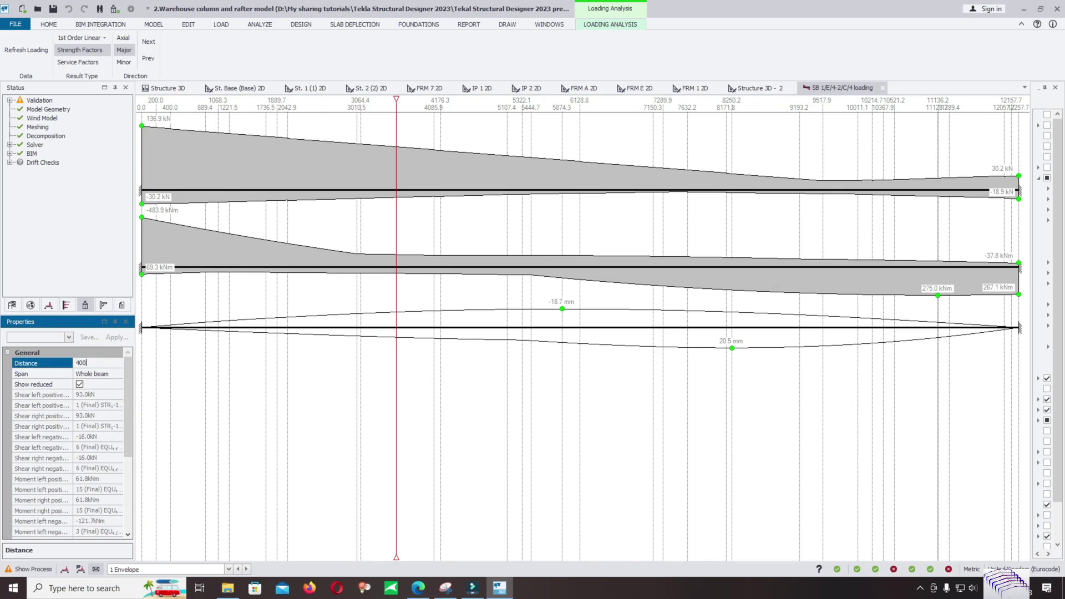
pyautogui.write('400')
pyautogui.press('Return')
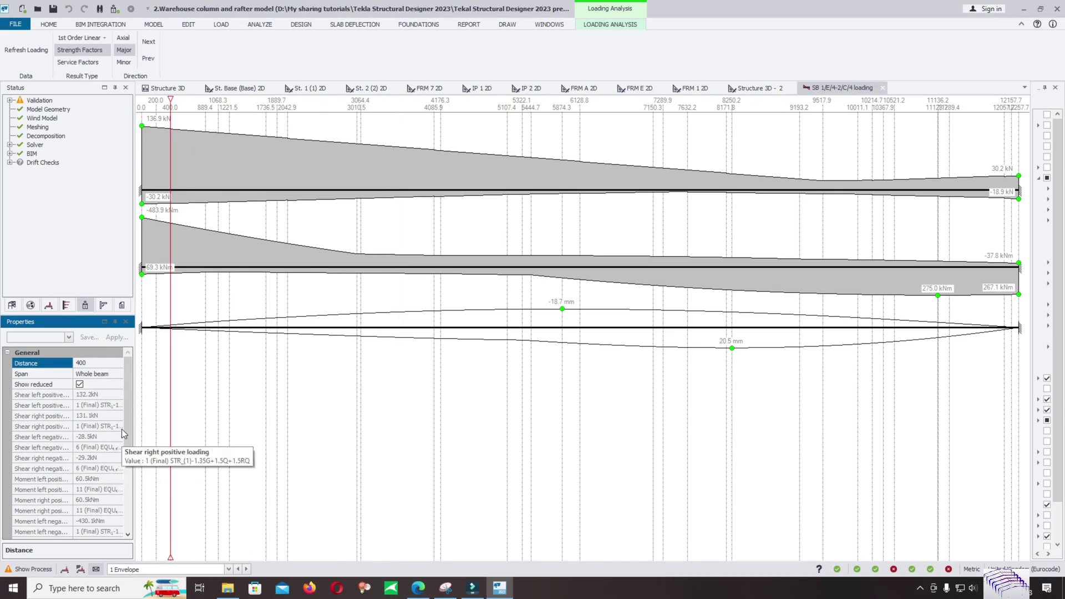
# Step: Widen the properties list and review the rafter's shear, moment and deflection values at the 400 mm position
pyautogui.scroll(-5, 122, 431)
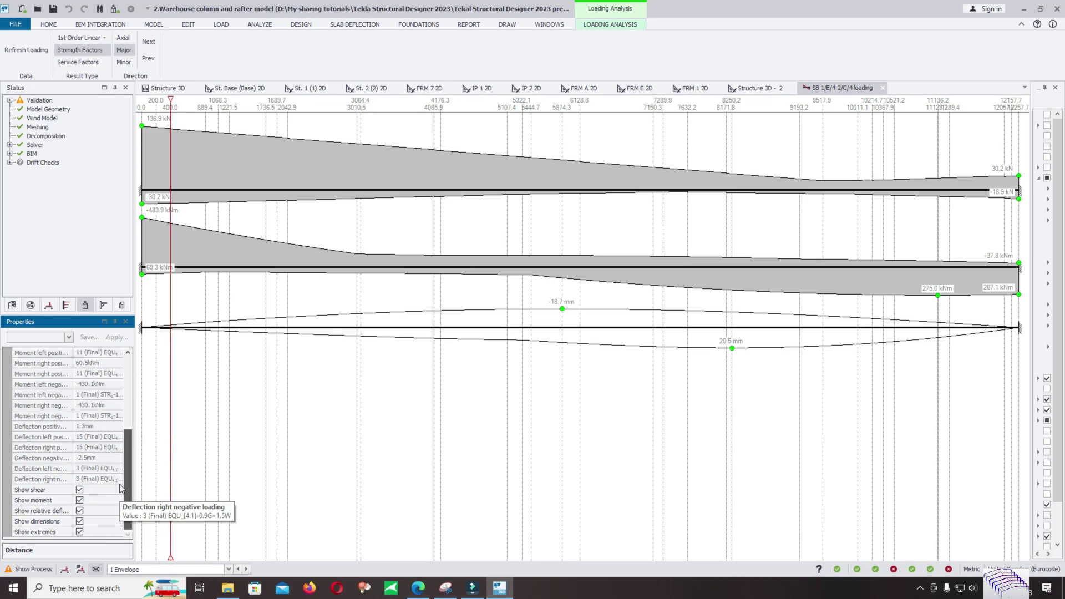
pyautogui.click(86, 366)
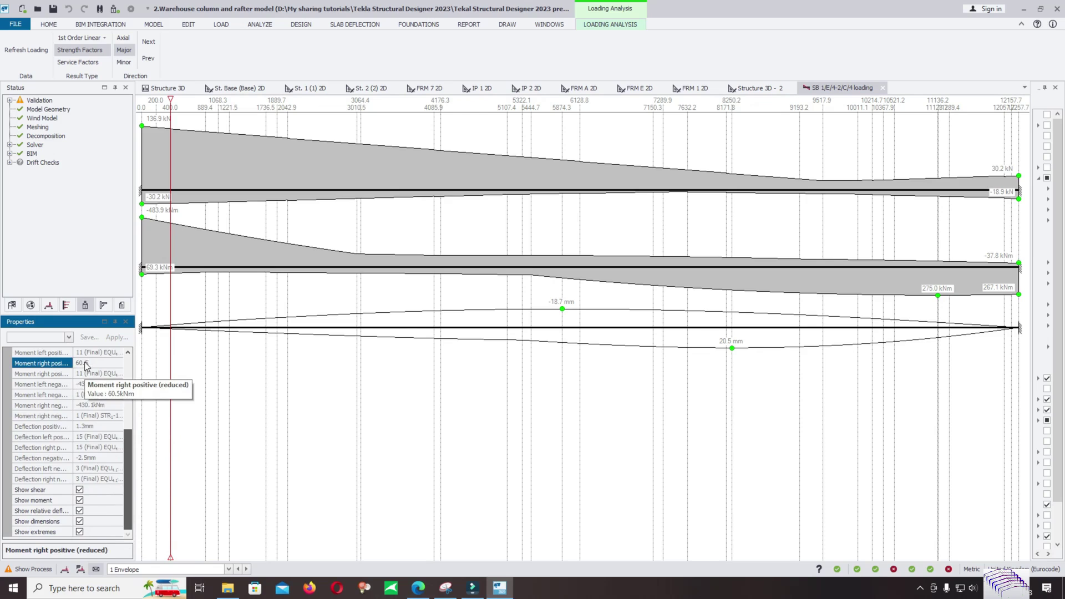
pyautogui.moveTo(127, 463); pyautogui.dragTo(157, 405)
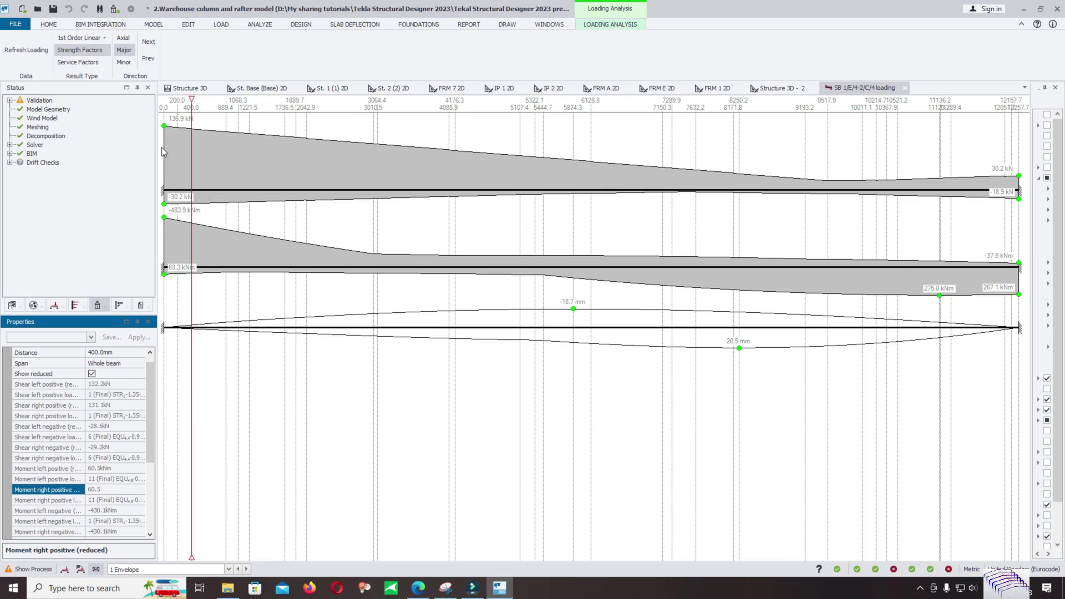
pyautogui.moveTo(151, 371); pyautogui.dragTo(151, 398)
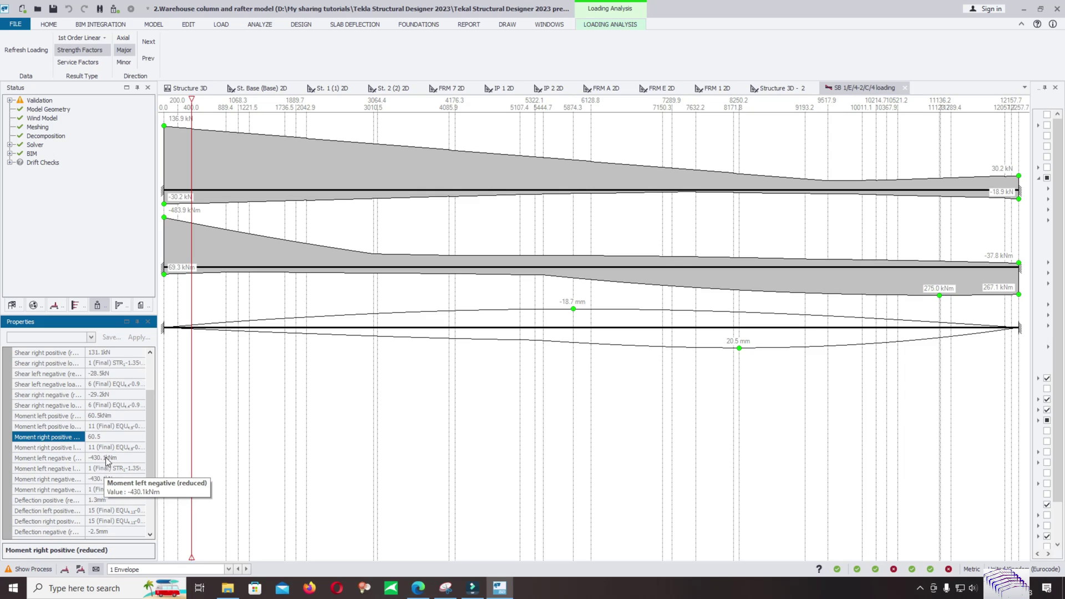
pyautogui.scroll(-2, 149, 450)
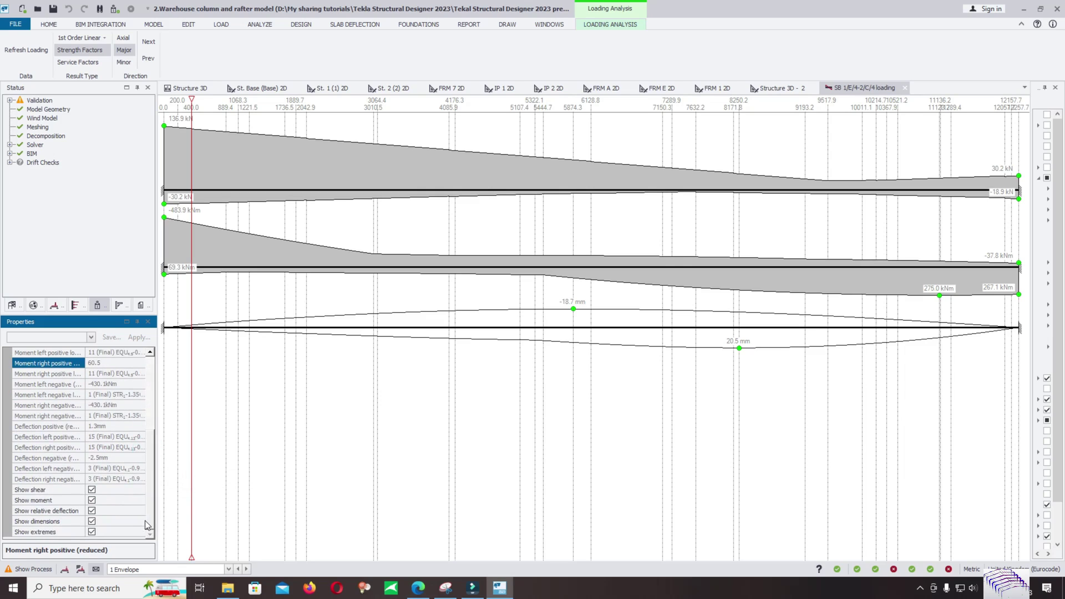
# Step: Try hiding and restoring the rafter's shear, moment and relative deflection diagrams and the extreme values
pyautogui.click(91, 490)
pyautogui.click(92, 490)
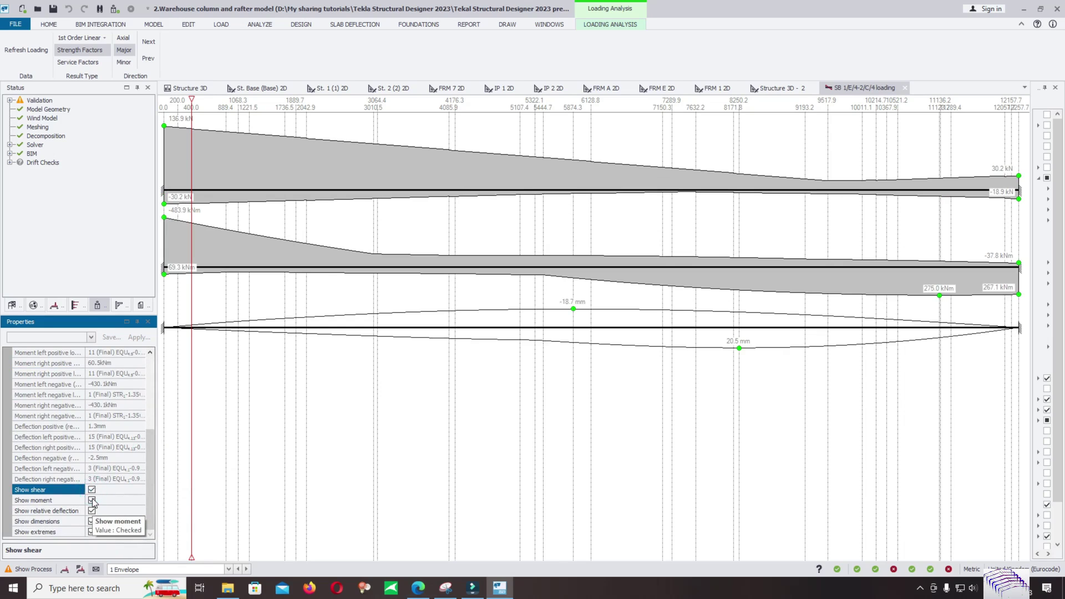
pyautogui.click(92, 500)
pyautogui.click(92, 499)
pyautogui.click(92, 510)
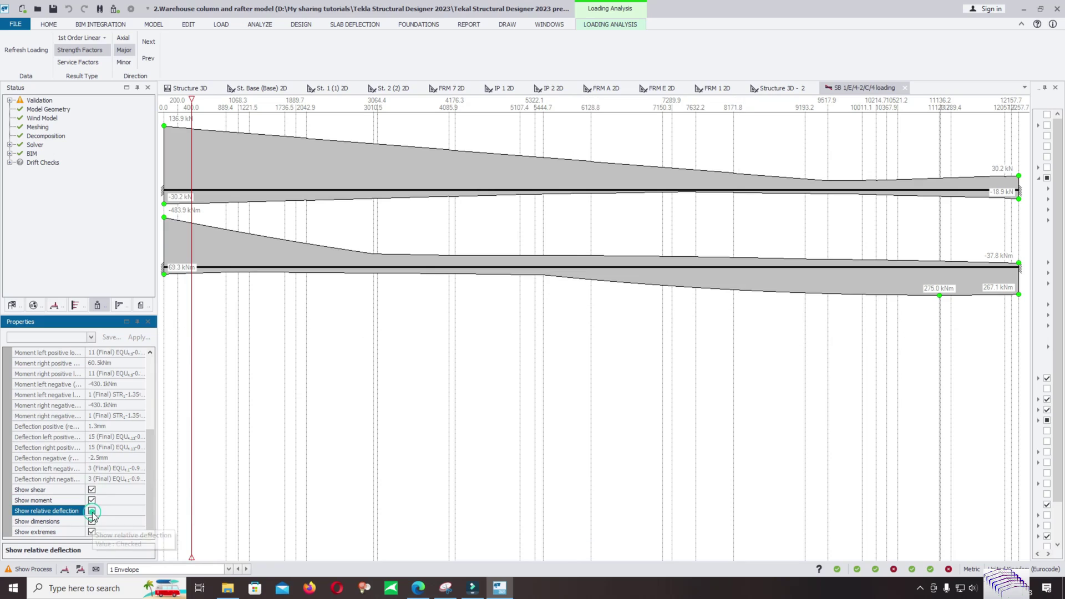
pyautogui.click(92, 511)
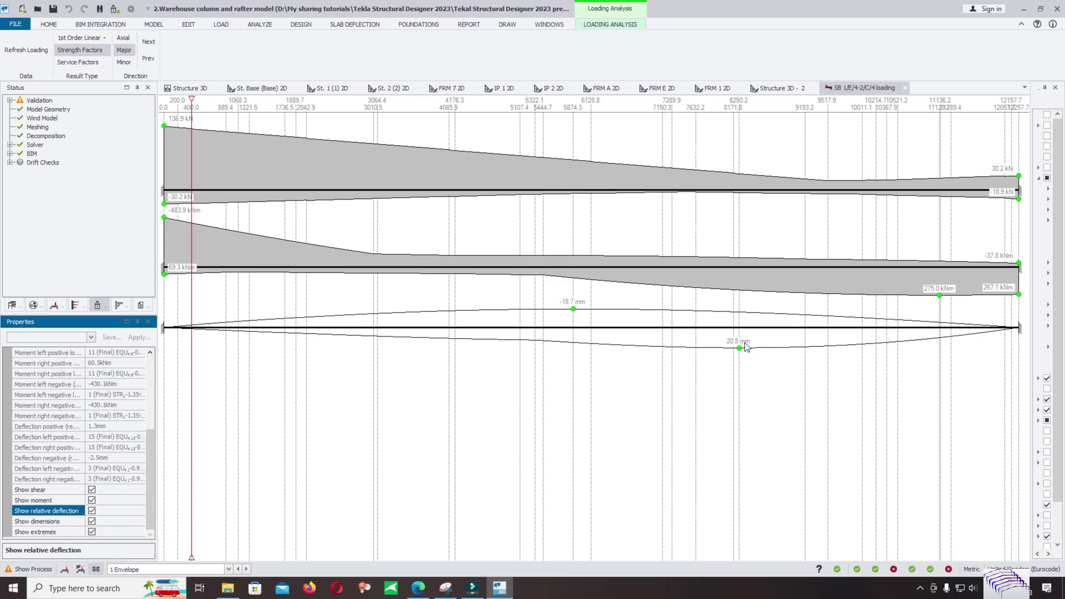
pyautogui.click(92, 532)
pyautogui.click(92, 532)
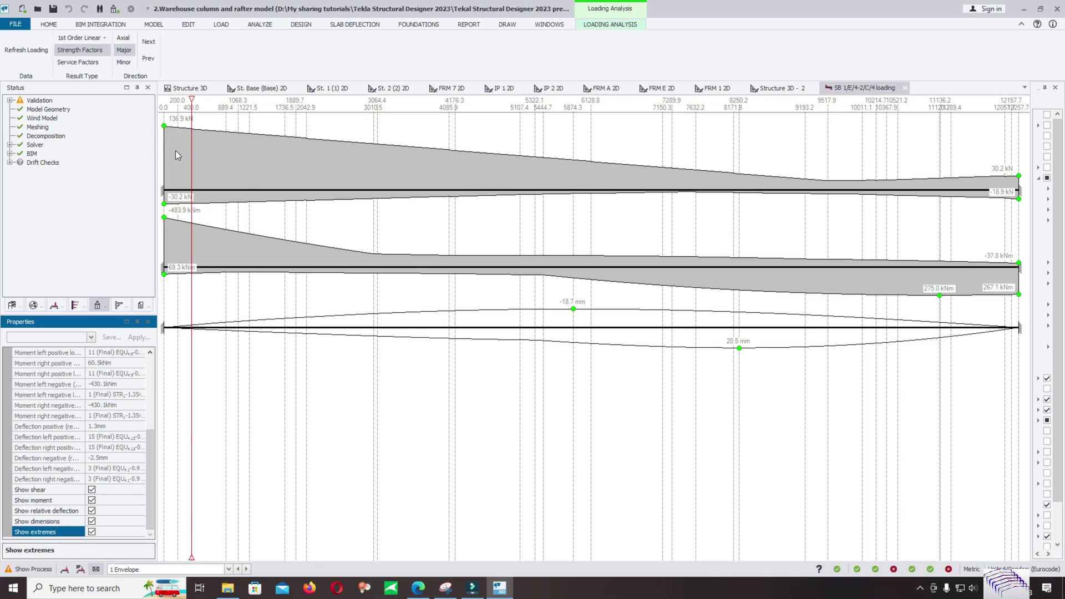
pyautogui.click(92, 532)
pyautogui.click(93, 532)
# Step: Compare the rafter's results for service and strength factors, and check the available analysis types
pyautogui.click(82, 64)
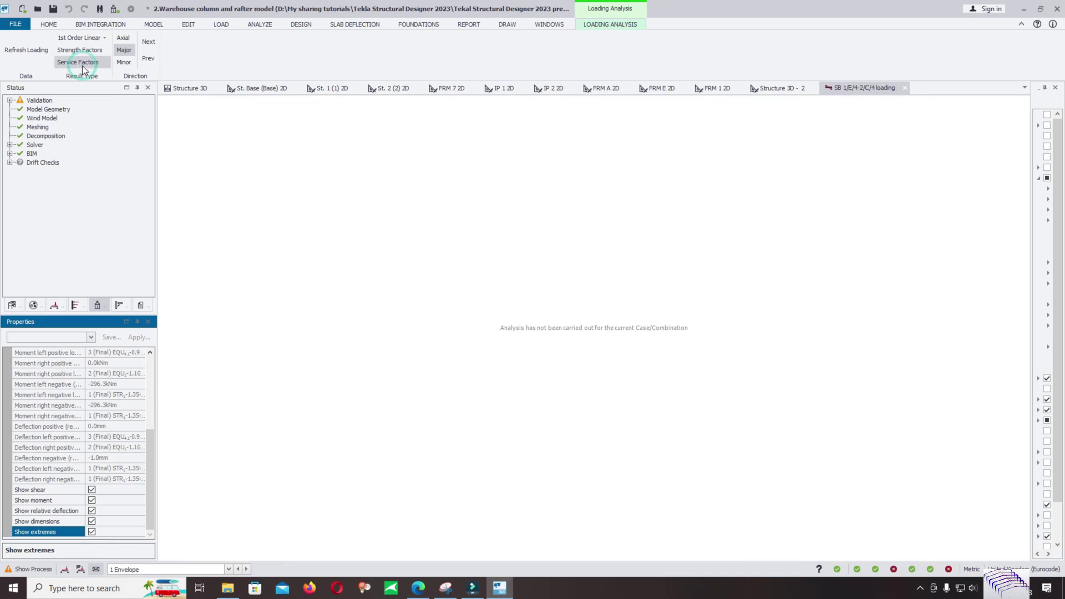
pyautogui.click(83, 50)
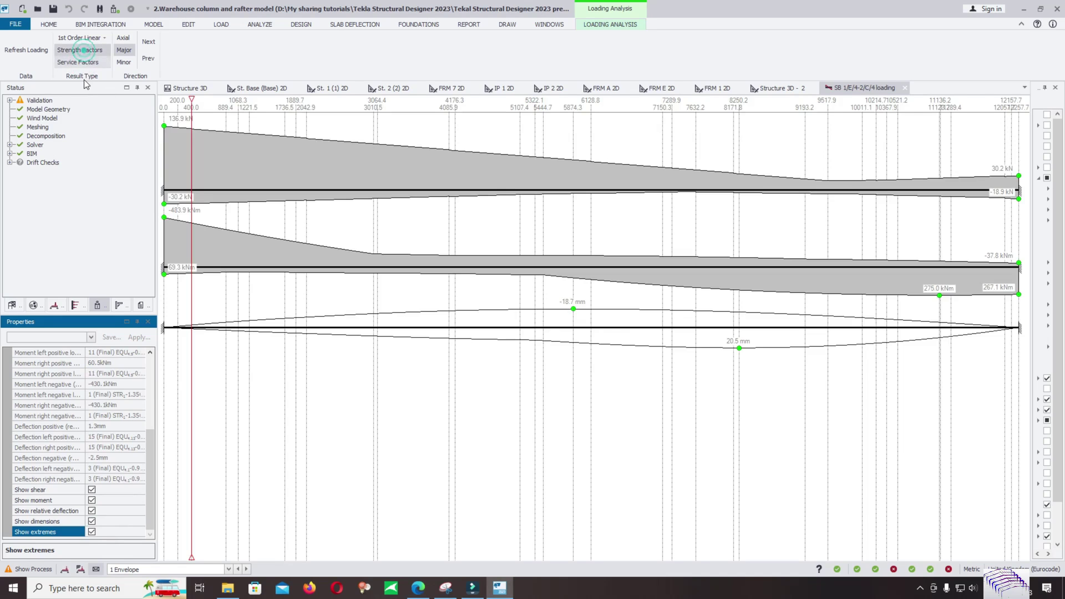
pyautogui.click(102, 38)
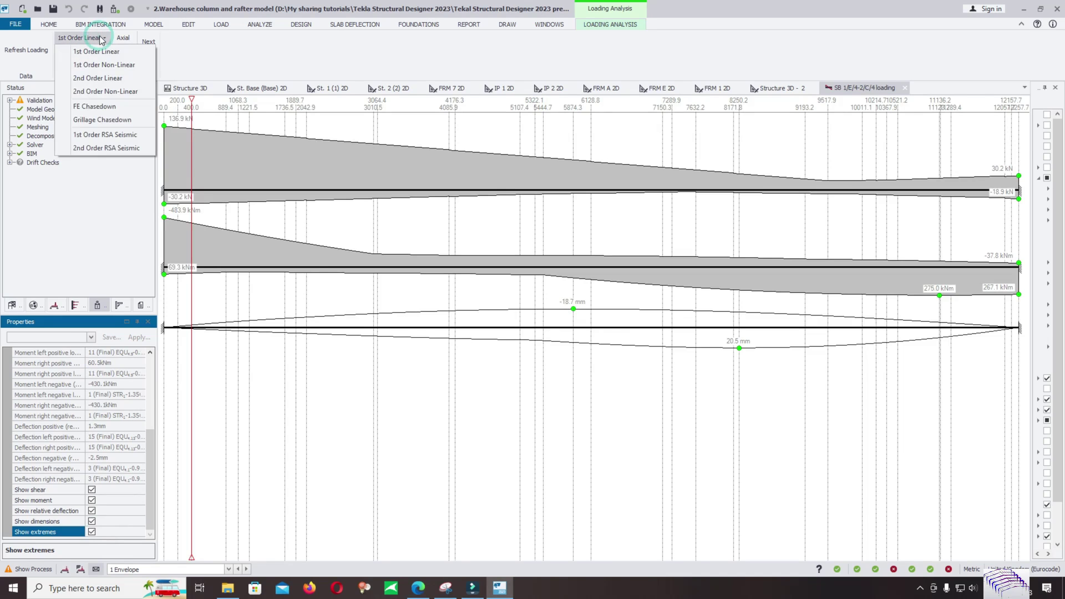
pyautogui.click(152, 51)
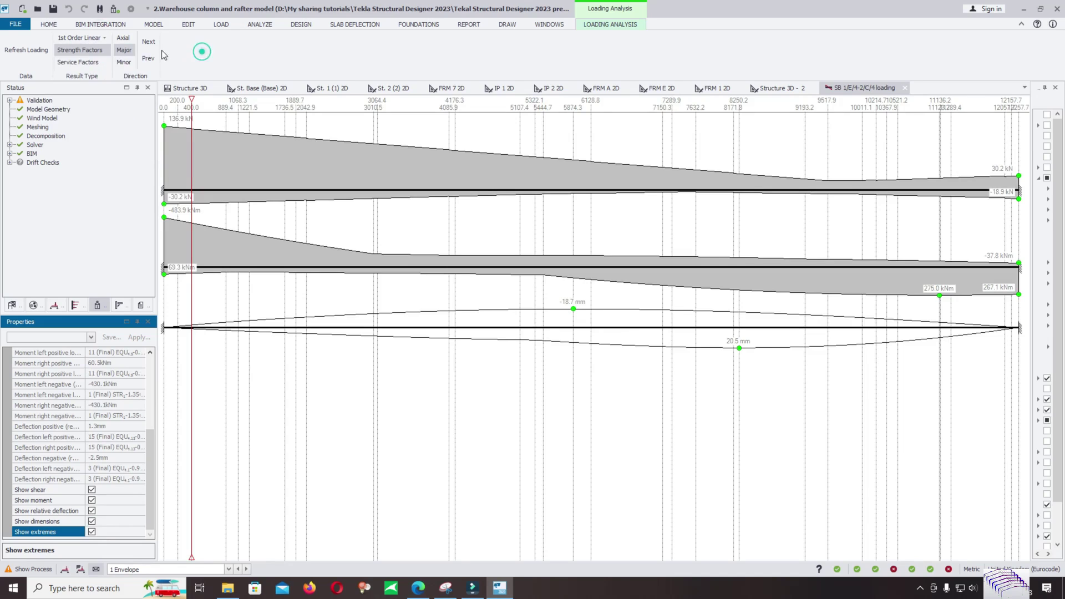
# Step: Advance the result position through successive points along the rafter to examine the values at each one
pyautogui.click(149, 46)
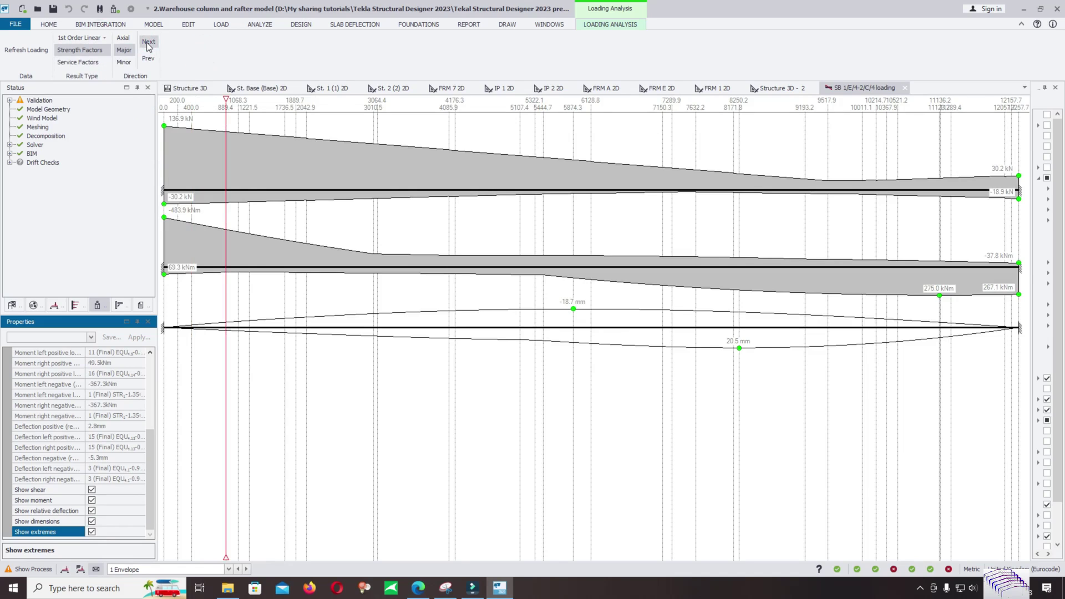
pyautogui.click(148, 46)
pyautogui.click(148, 45)
pyautogui.click(148, 45)
pyautogui.click(149, 46)
pyautogui.click(149, 46)
pyautogui.click(148, 45)
pyautogui.click(149, 45)
pyautogui.click(149, 45)
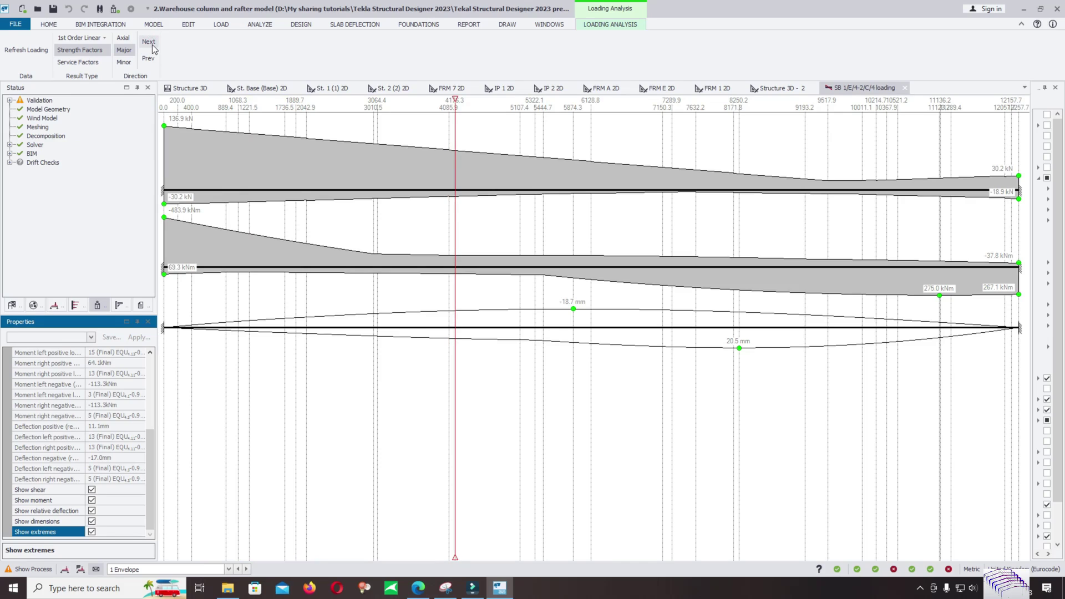
# Step: Go back to the Structure 3D view and open the load analysis view of column SC E/4
pyautogui.click(183, 89)
pyautogui.moveTo(353, 357)
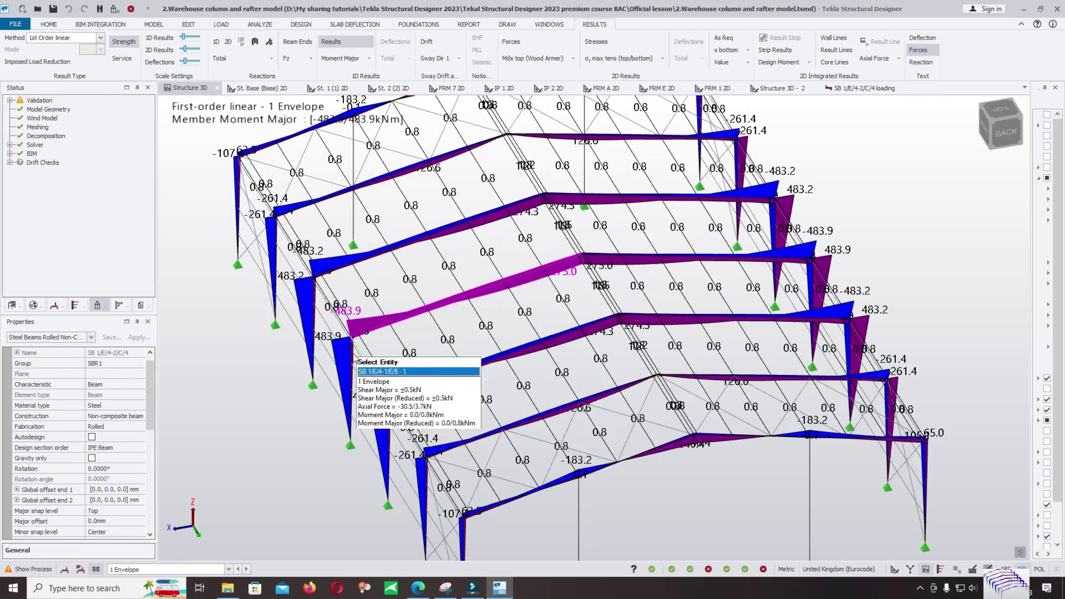
pyautogui.click(293, 394)
pyautogui.click(354, 383)
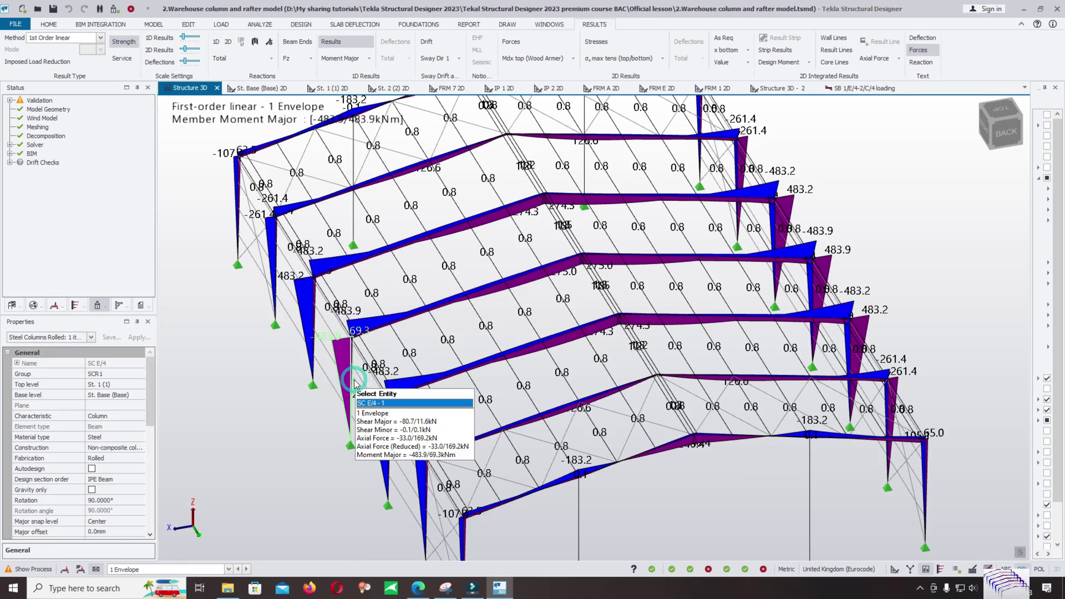
pyautogui.rightClick(354, 382)
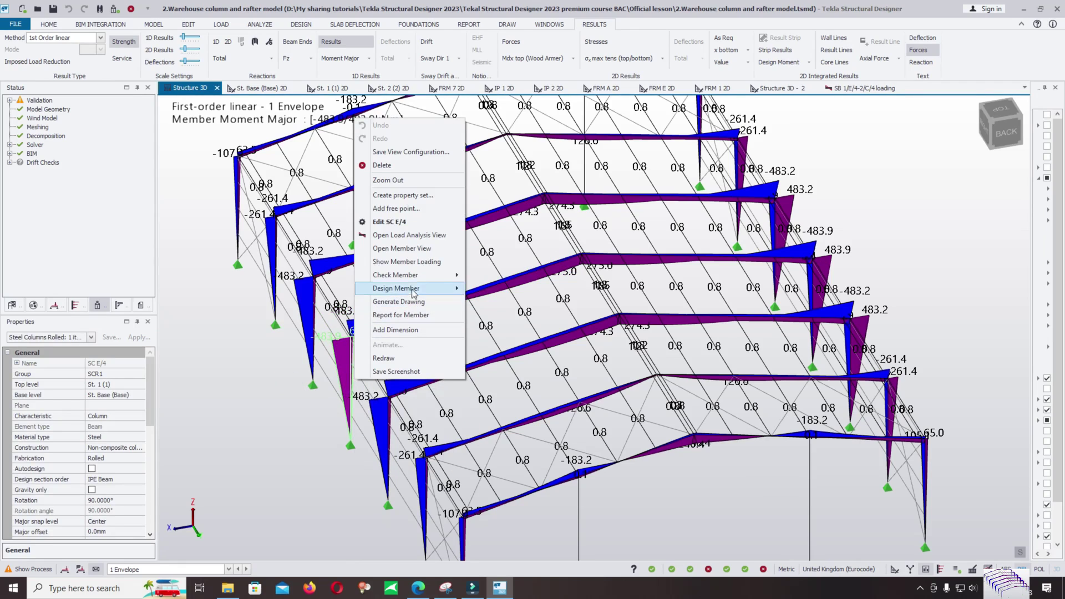
pyautogui.click(427, 240)
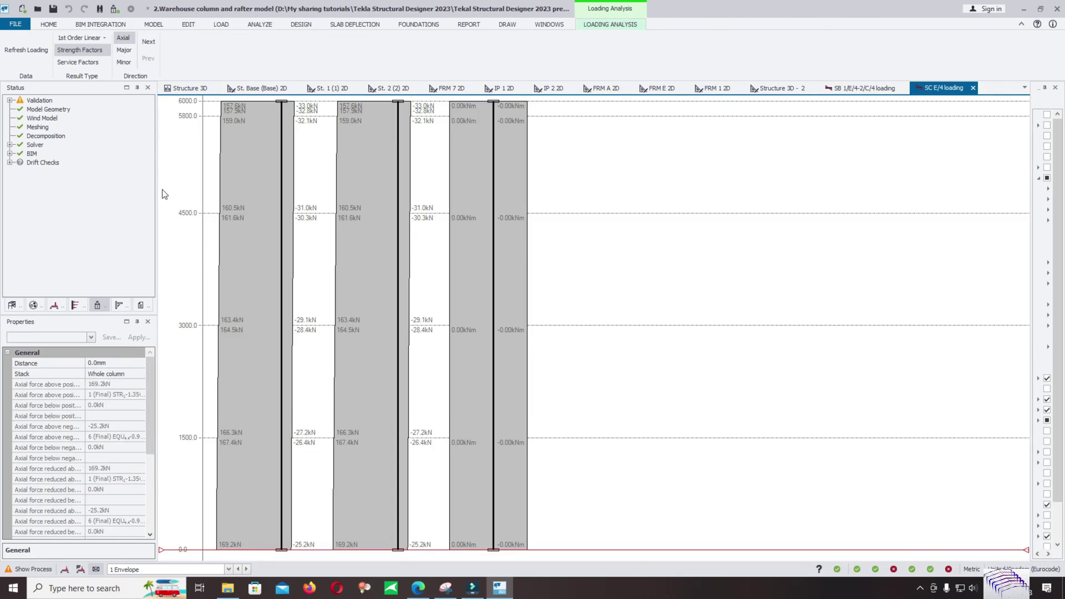
# Step: Review the axial force and torsion moment values and the display options for column SC E/4
pyautogui.click(119, 363)
pyautogui.moveTo(149, 374); pyautogui.dragTo(143, 466)
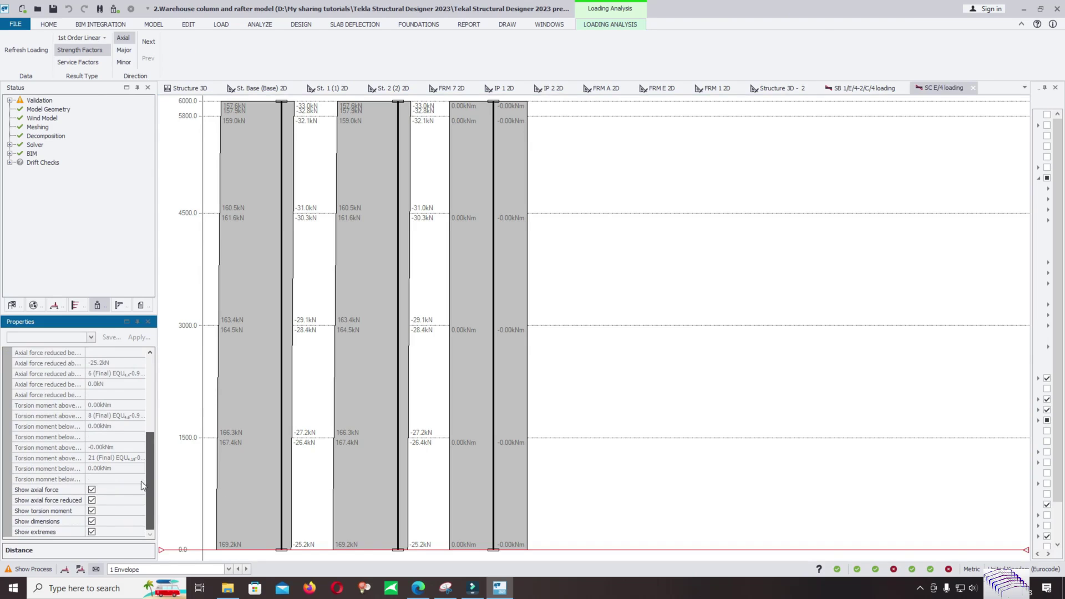
pyautogui.scroll(5, 134, 511)
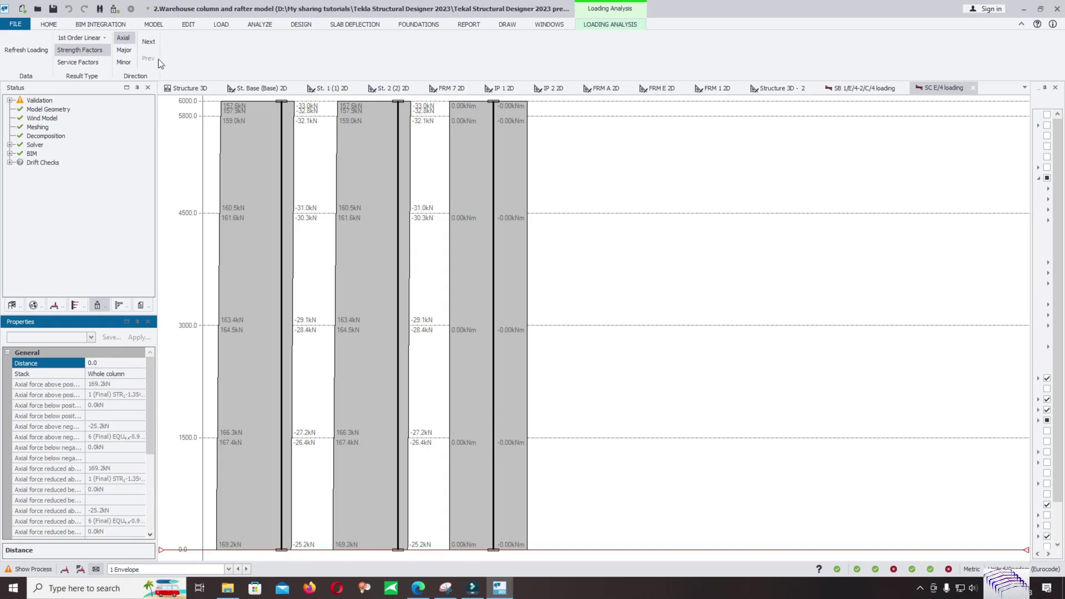
# Step: Return to the Structure 3D view, display the beam end reactions Fx across the frame and clear the column selection
pyautogui.click(176, 91)
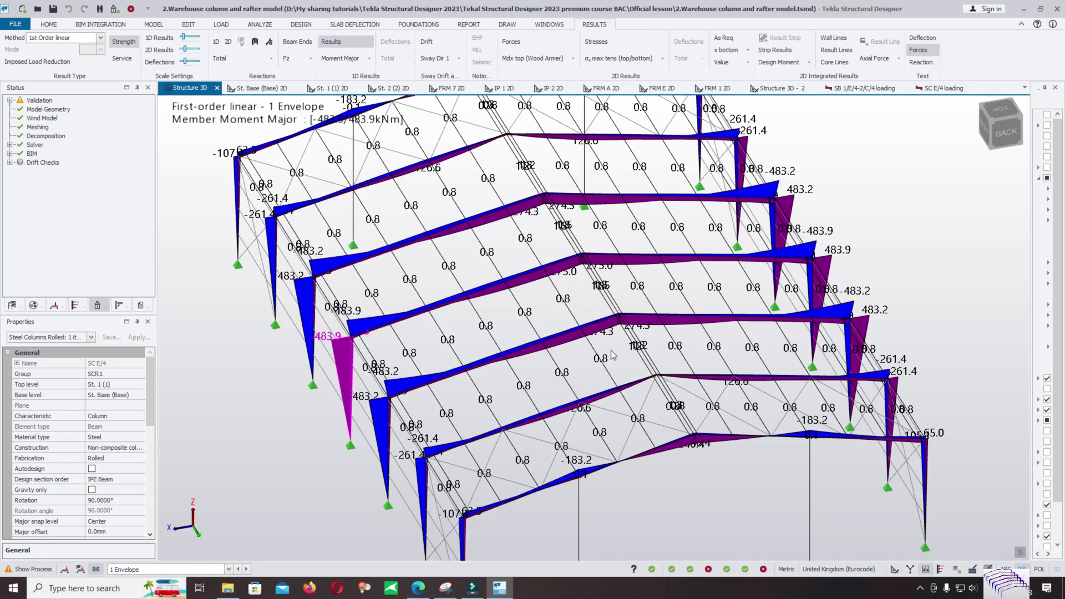
pyautogui.scroll(-3, 612, 356)
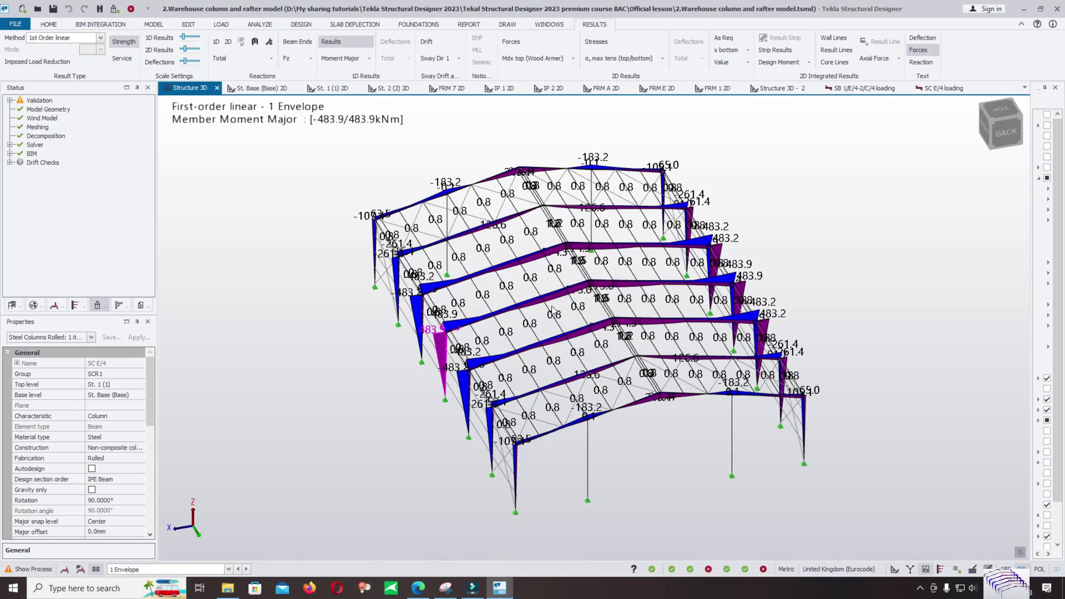
pyautogui.scroll(-3, 555, 311)
pyautogui.scroll(5, 599, 336)
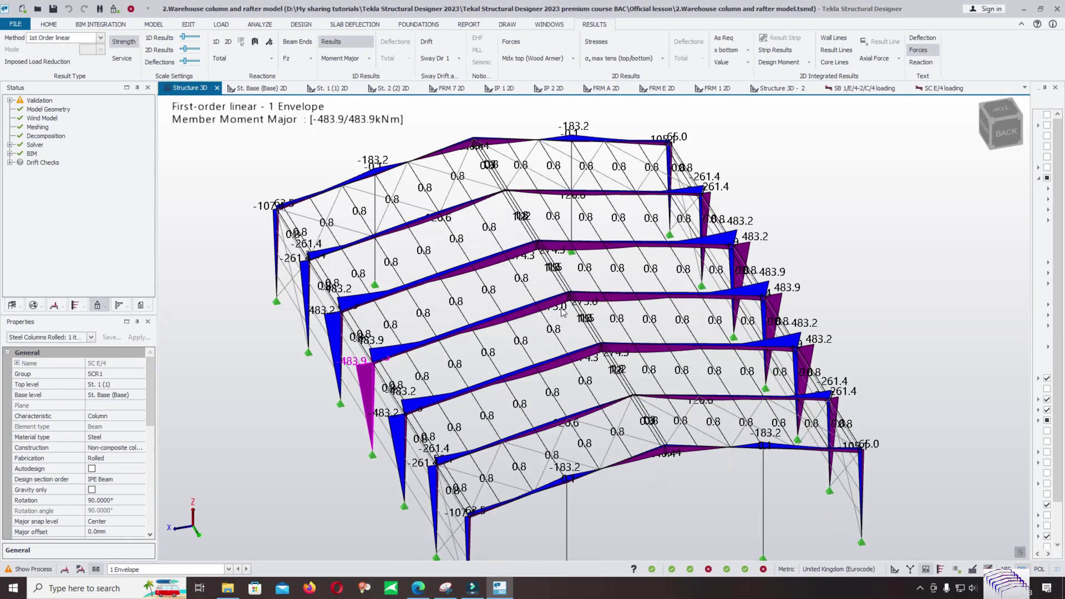
pyautogui.scroll(-3, 371, 236)
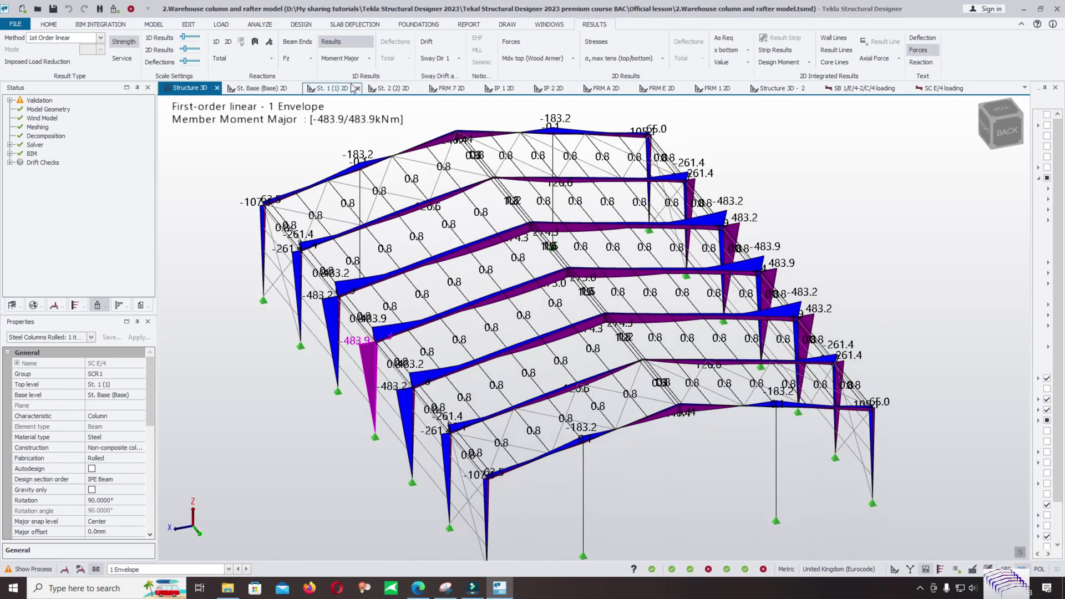
pyautogui.click(310, 58)
pyautogui.click(309, 58)
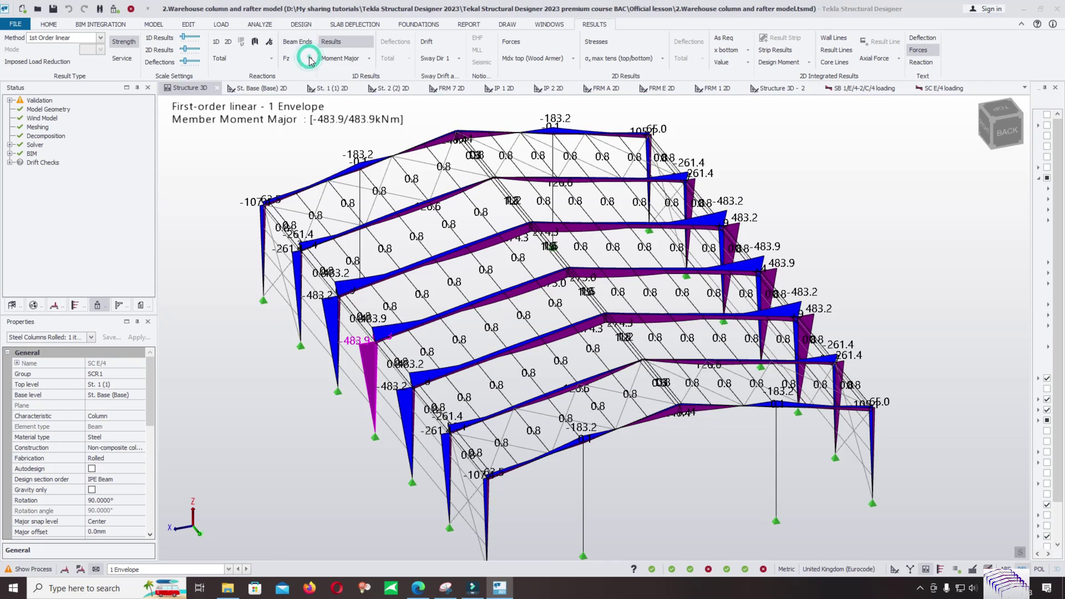
pyautogui.click(309, 58)
pyautogui.click(312, 72)
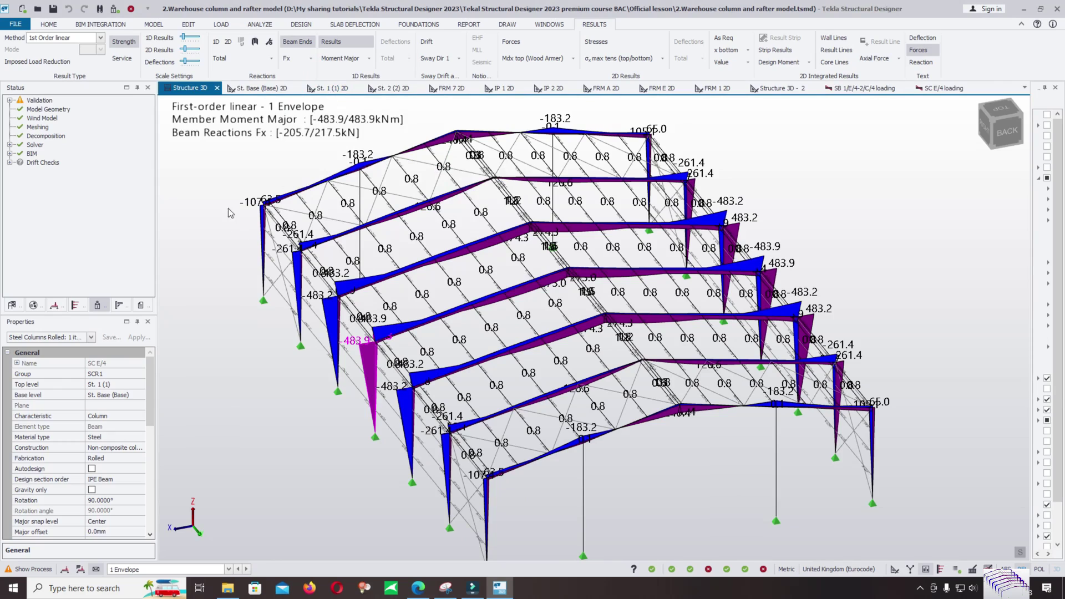
pyautogui.click(224, 177)
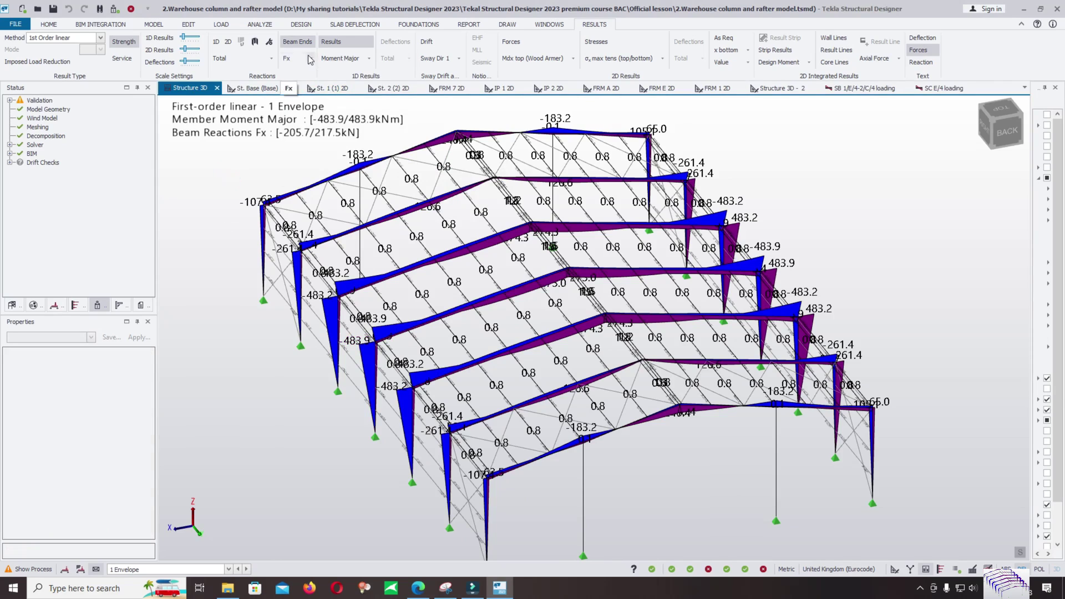
# Step: Display the member axial force results across the whole frame and examine the values on the rafters
pyautogui.click(369, 59)
pyautogui.click(353, 72)
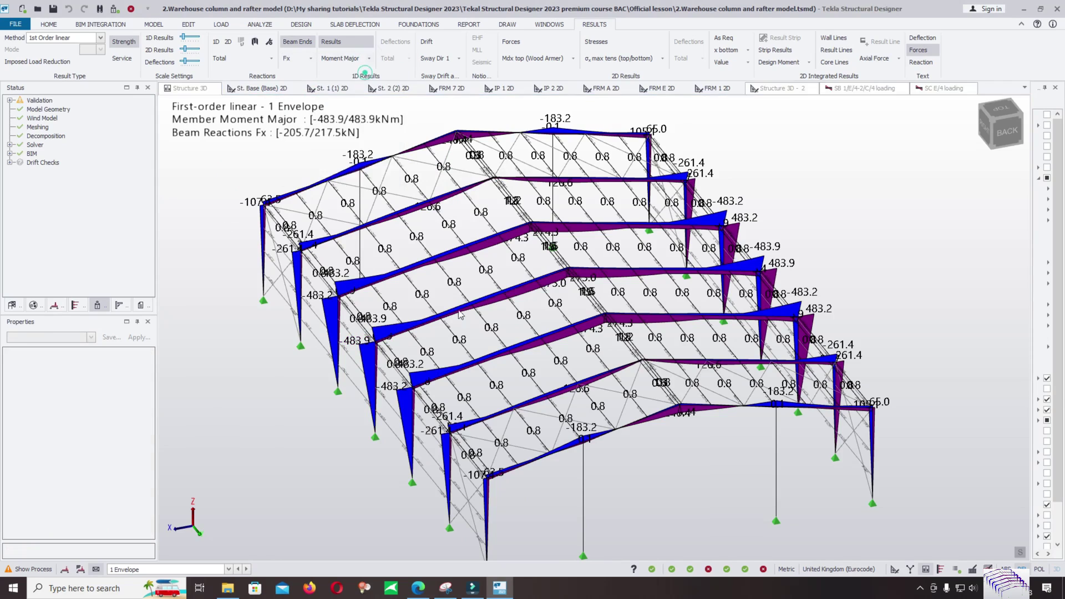
pyautogui.moveTo(642, 463); pyautogui.dragTo(664, 474, button='middle')
pyautogui.scroll(-1, 665, 474)
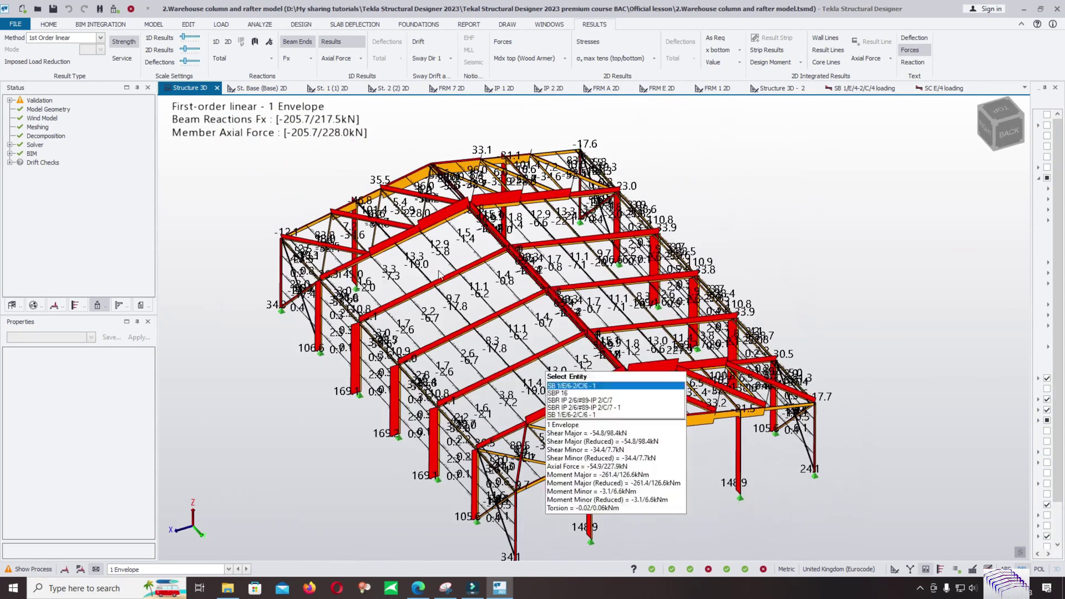
# Step: Display the major-axis shear results for all members and examine the values on the end-frame rafter
pyautogui.click(361, 59)
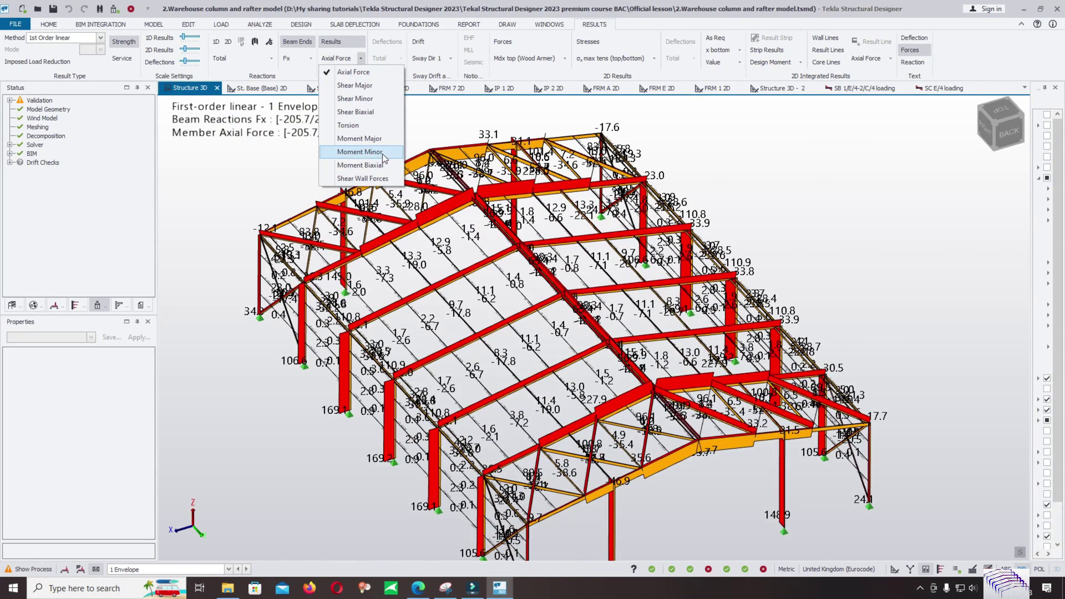
pyautogui.click(373, 86)
pyautogui.scroll(-2, 566, 305)
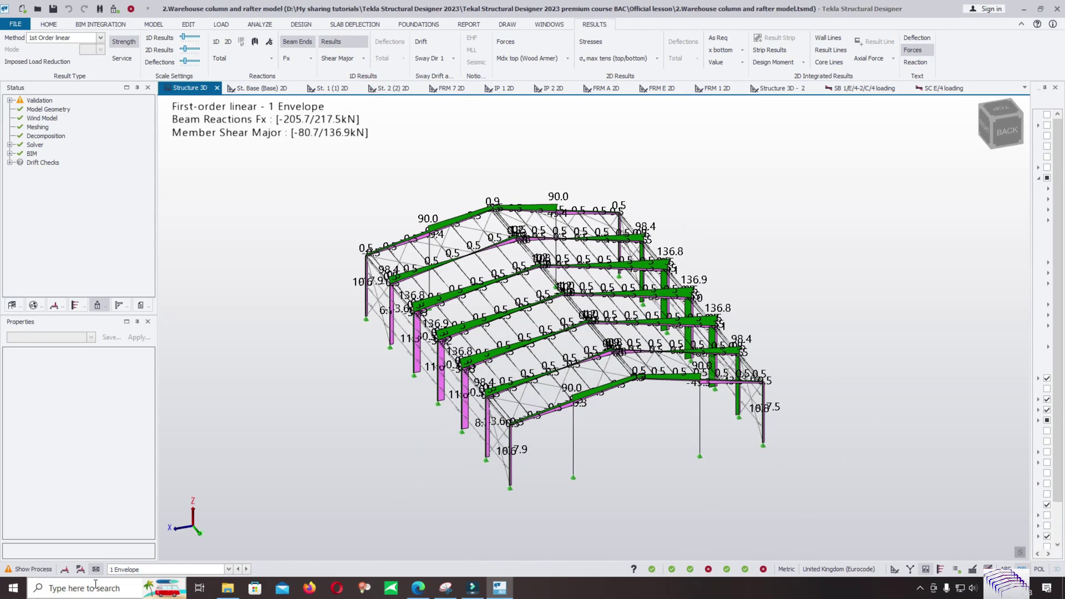
pyautogui.scroll(2, 555, 402)
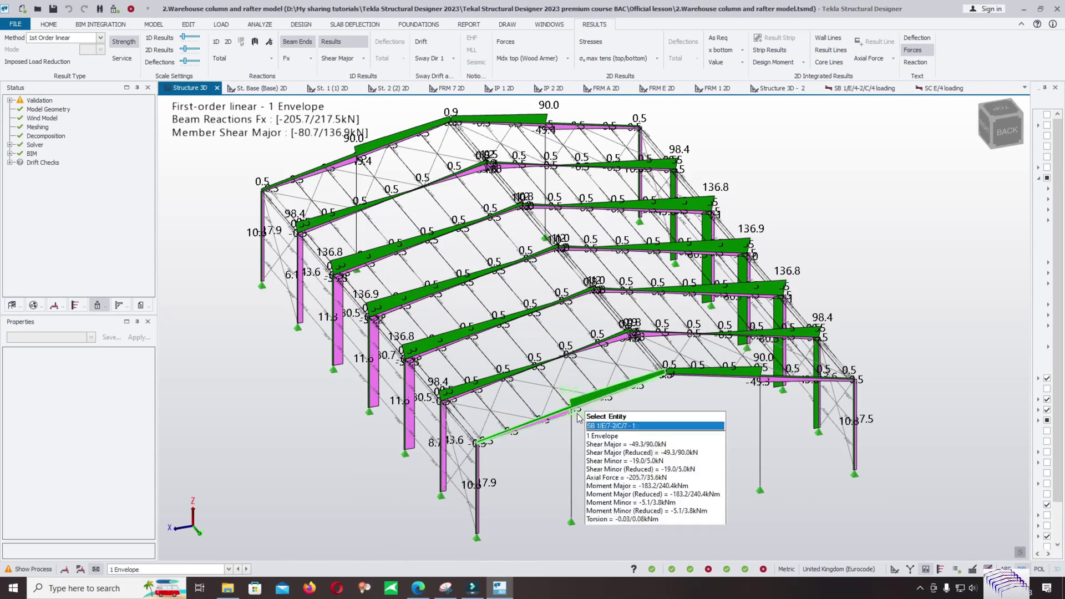
# Step: Display the member torsion results across the frame and review the other available member result types
pyautogui.click(363, 59)
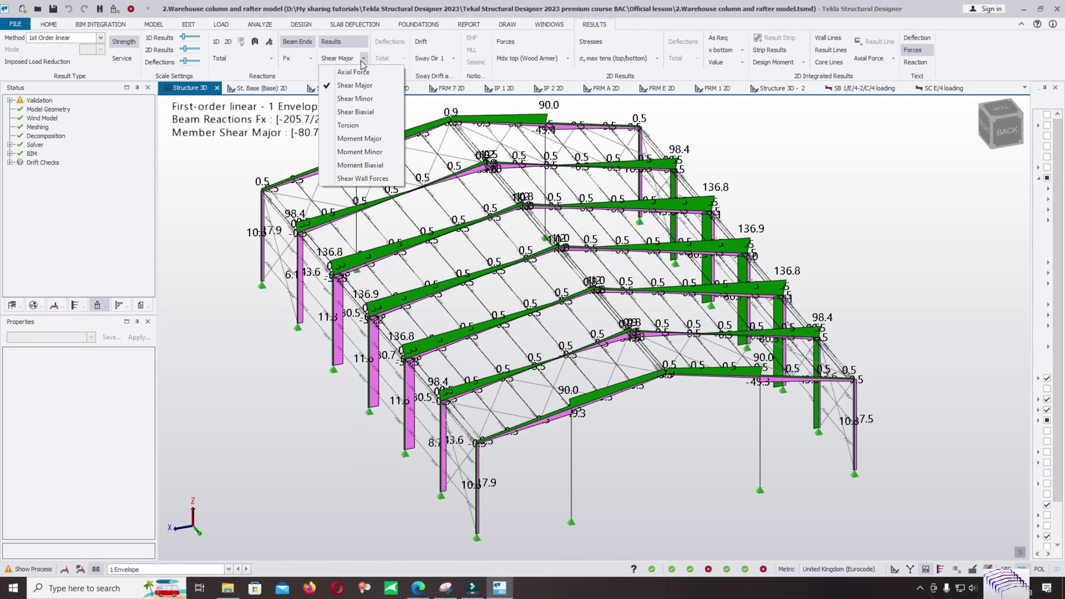
pyautogui.click(355, 124)
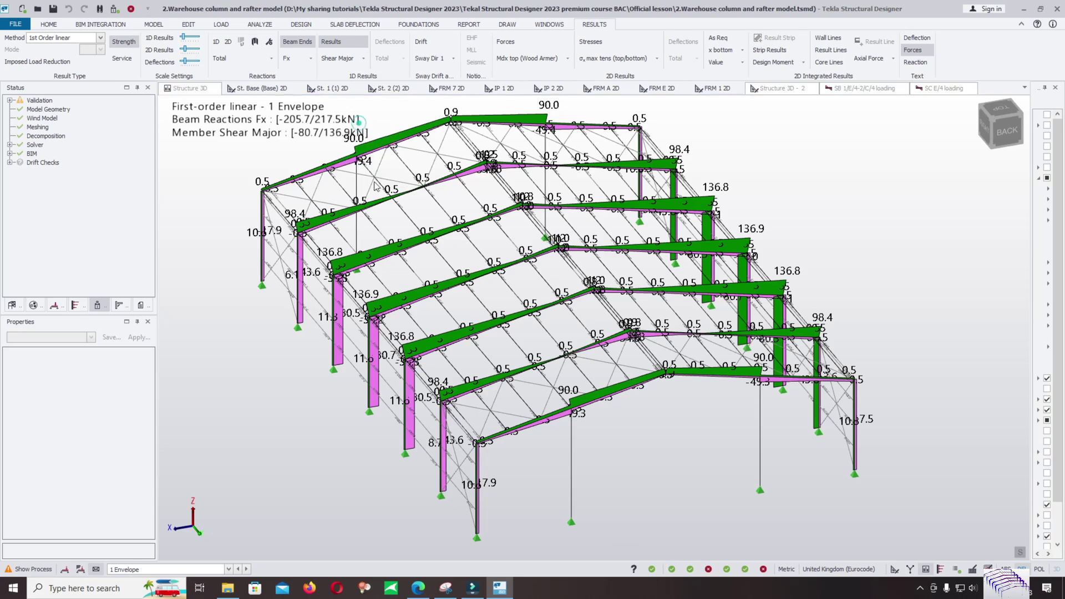
pyautogui.click(350, 58)
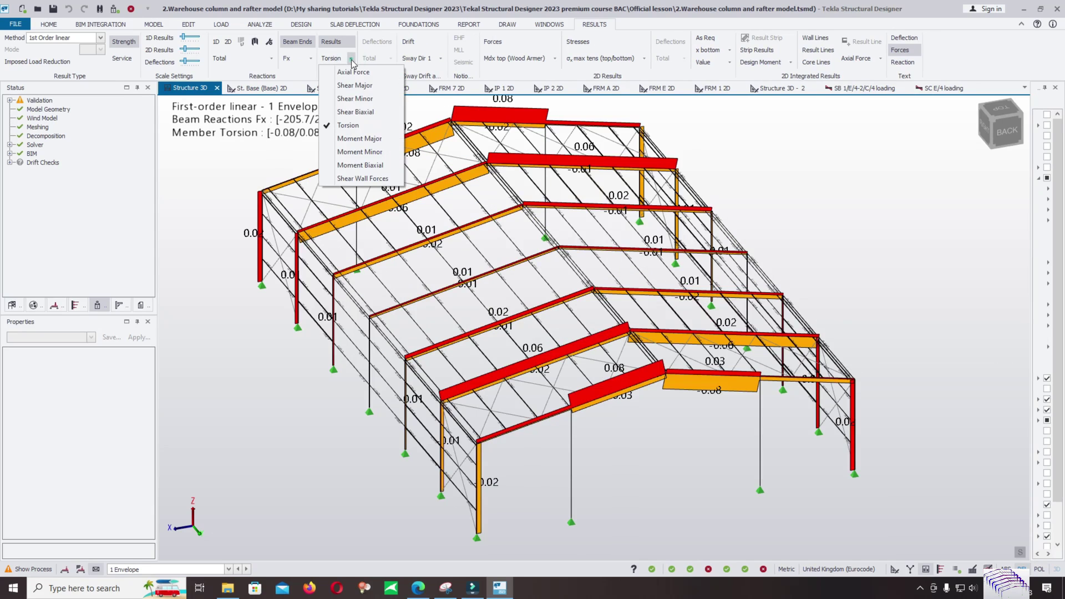
pyautogui.click(293, 75)
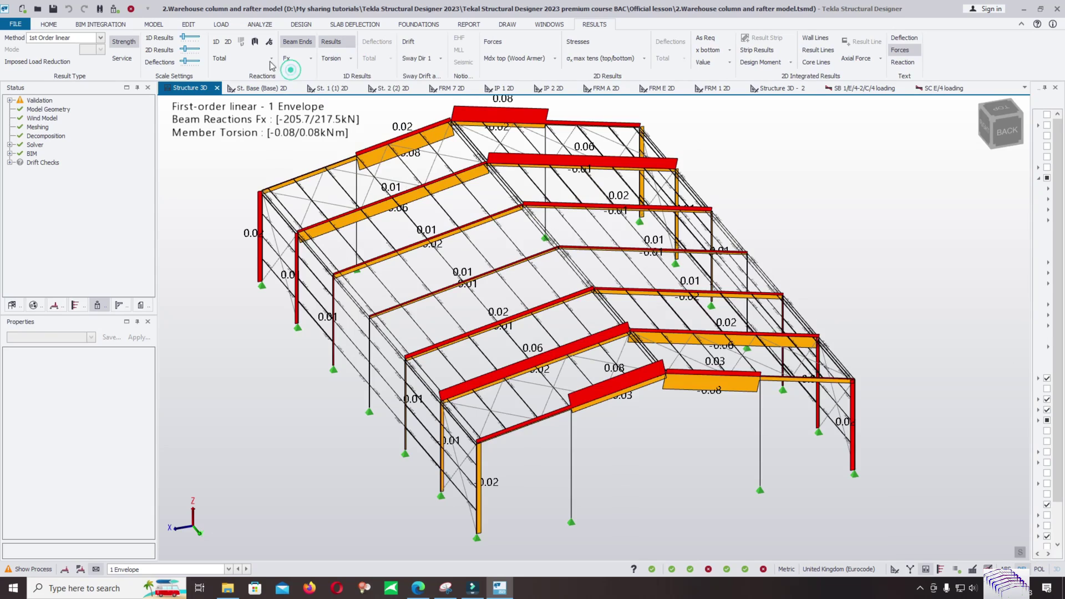
pyautogui.click(155, 37)
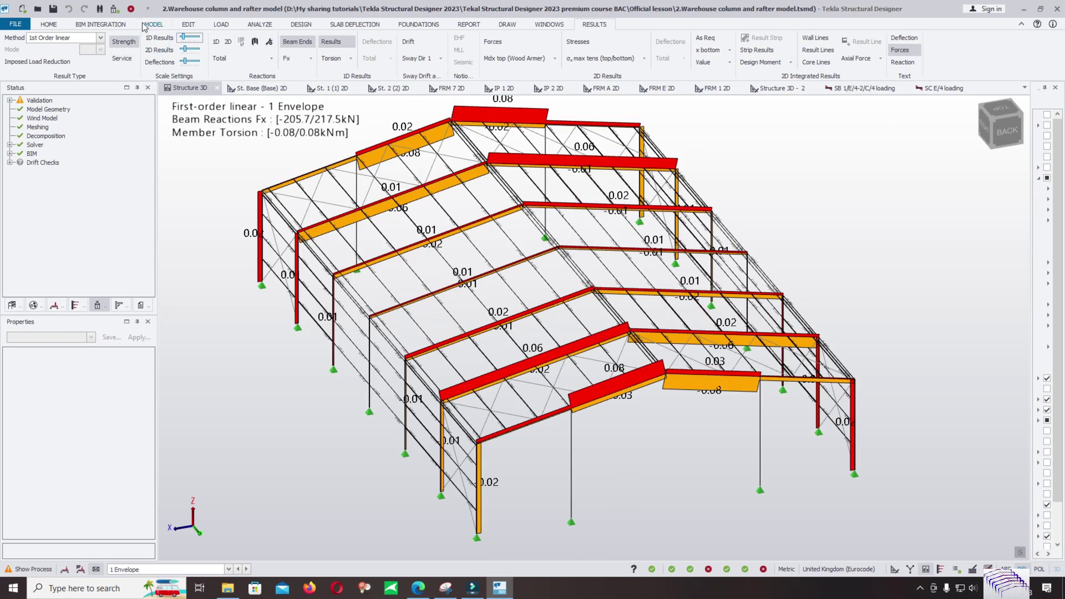
pyautogui.click(309, 59)
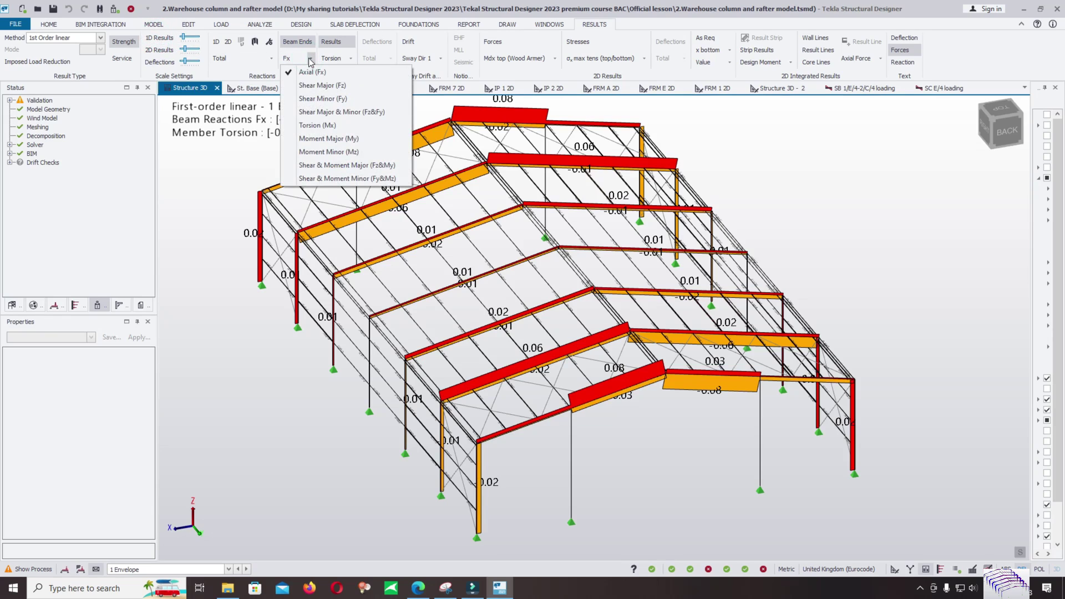
pyautogui.click(310, 60)
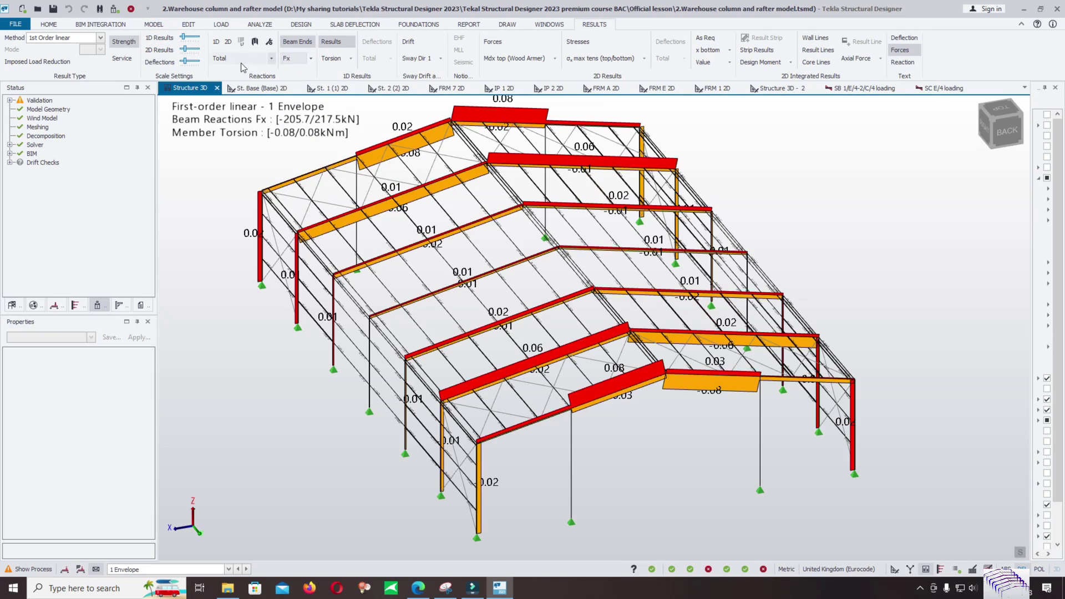
pyautogui.click(350, 59)
pyautogui.click(350, 59)
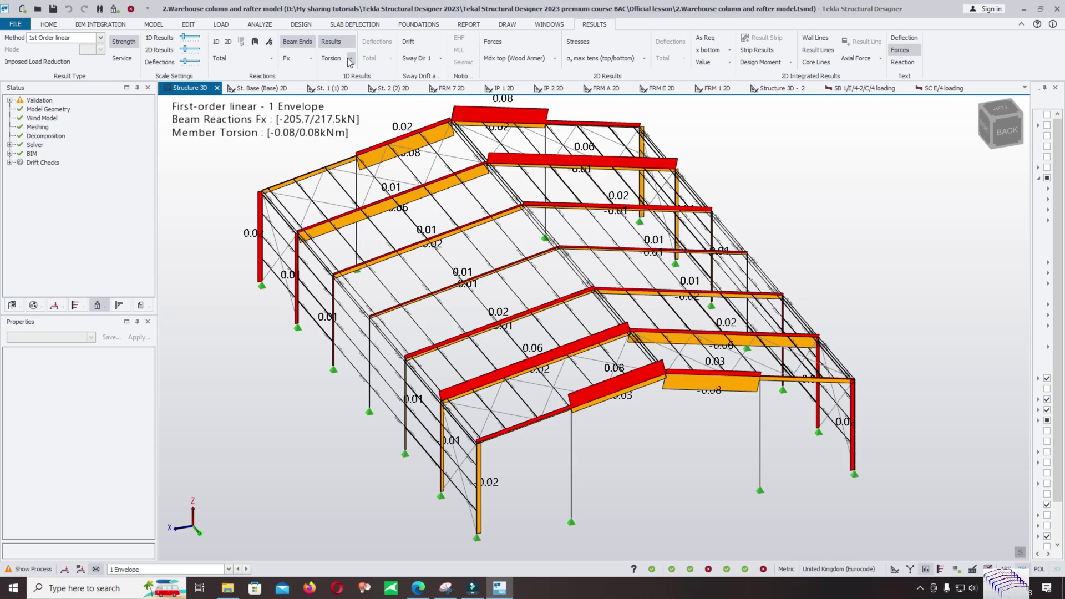
# Step: Show the 1D support reactions with reaction value labels and examine the values at the column bases
pyautogui.click(902, 63)
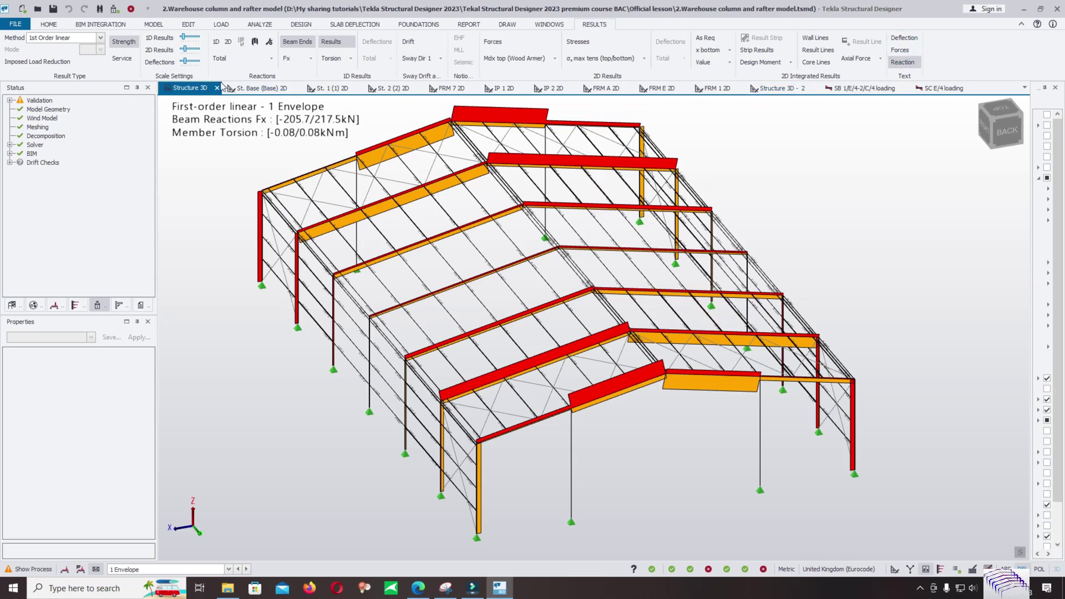
pyautogui.click(217, 45)
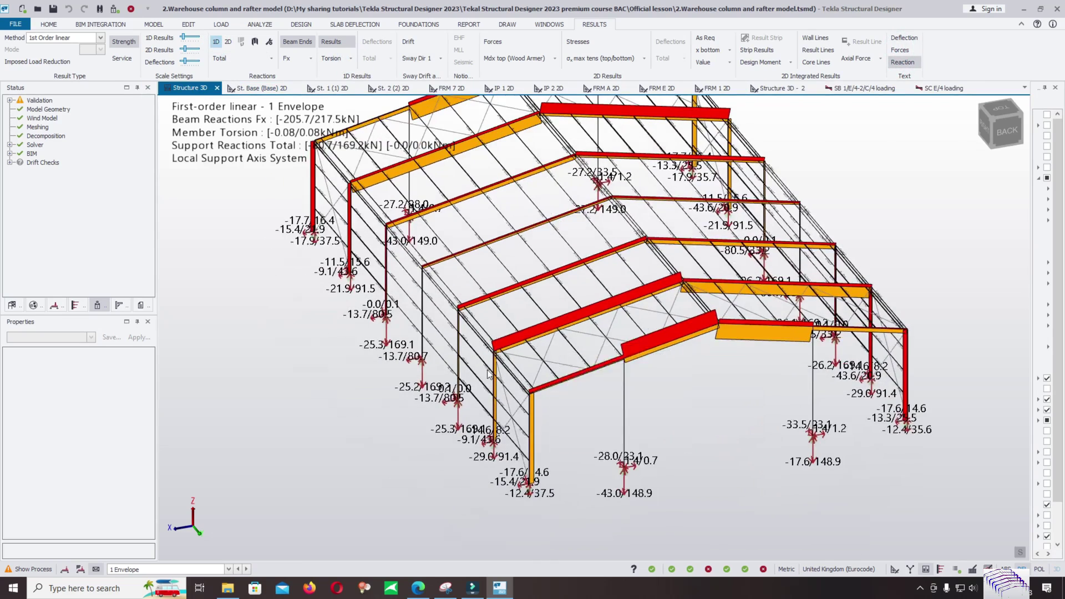
pyautogui.scroll(5, 427, 418)
pyautogui.scroll(-5, 518, 342)
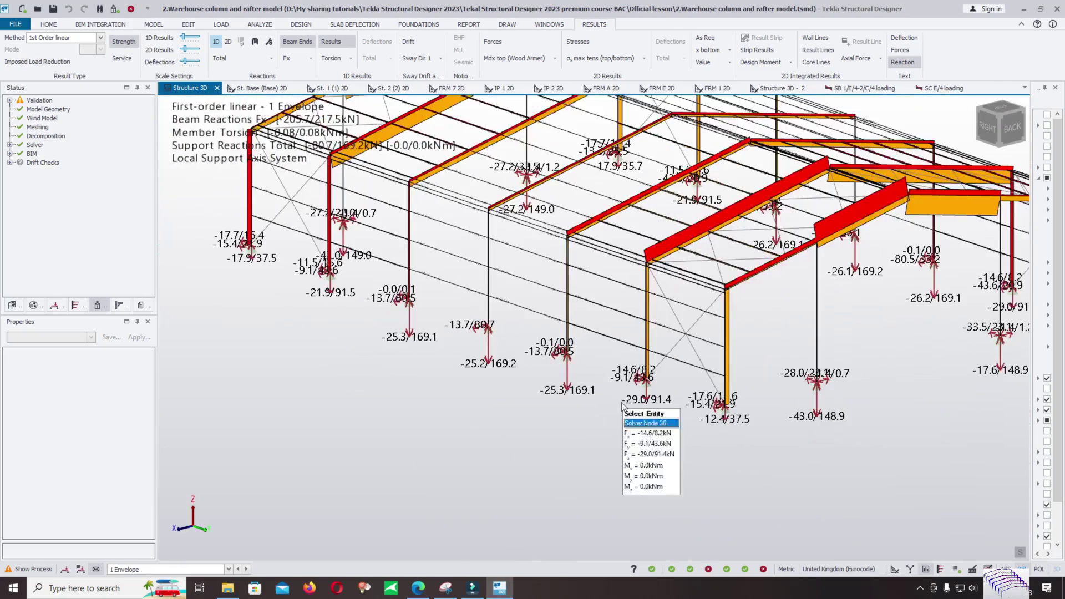
pyautogui.scroll(8, 436, 373)
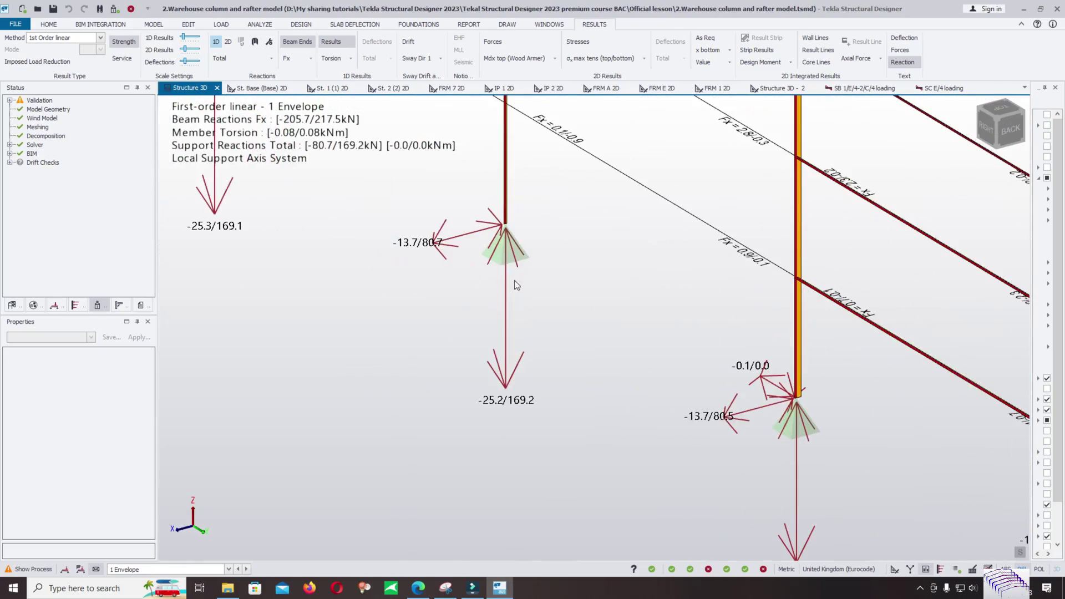
pyautogui.scroll(-6, 499, 286)
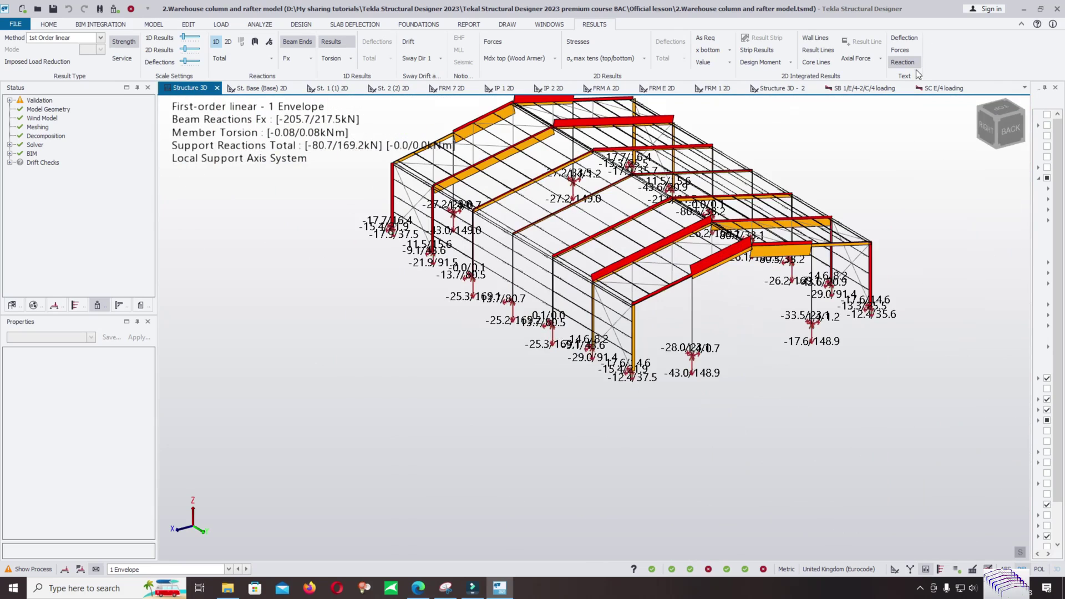
# Step: Hide the member torsion and beam end results, keeping only the support reactions and their value labels displayed
pyautogui.click(904, 63)
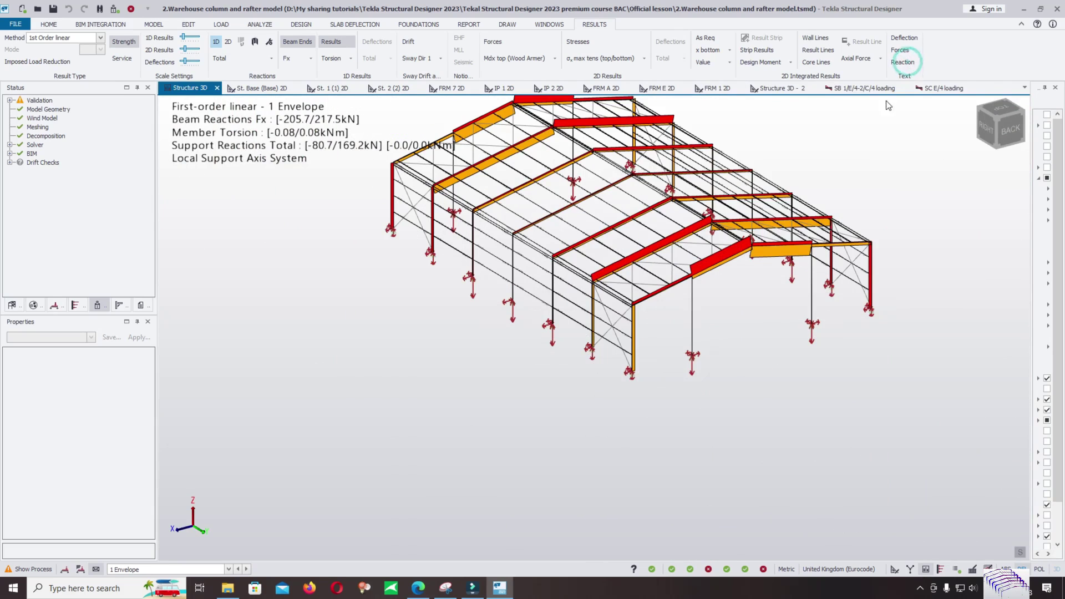
pyautogui.click(893, 63)
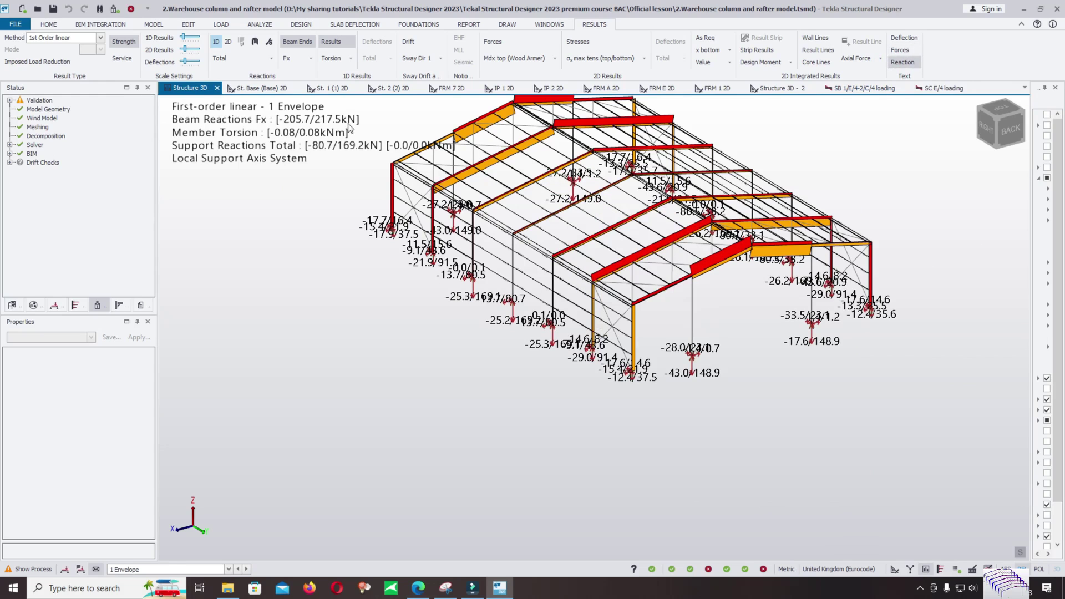
pyautogui.click(332, 58)
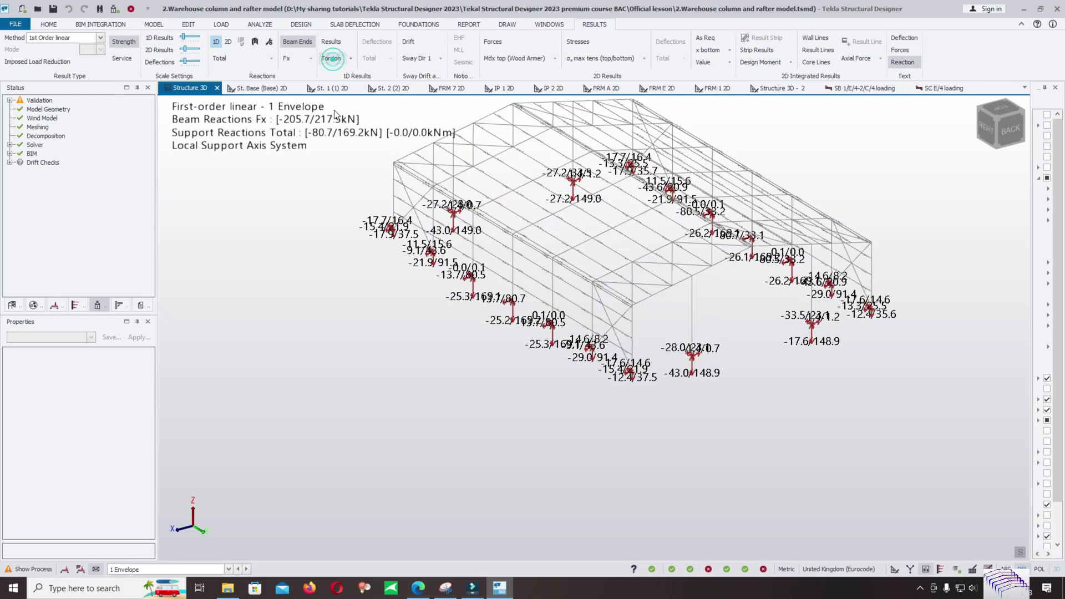
pyautogui.click(297, 43)
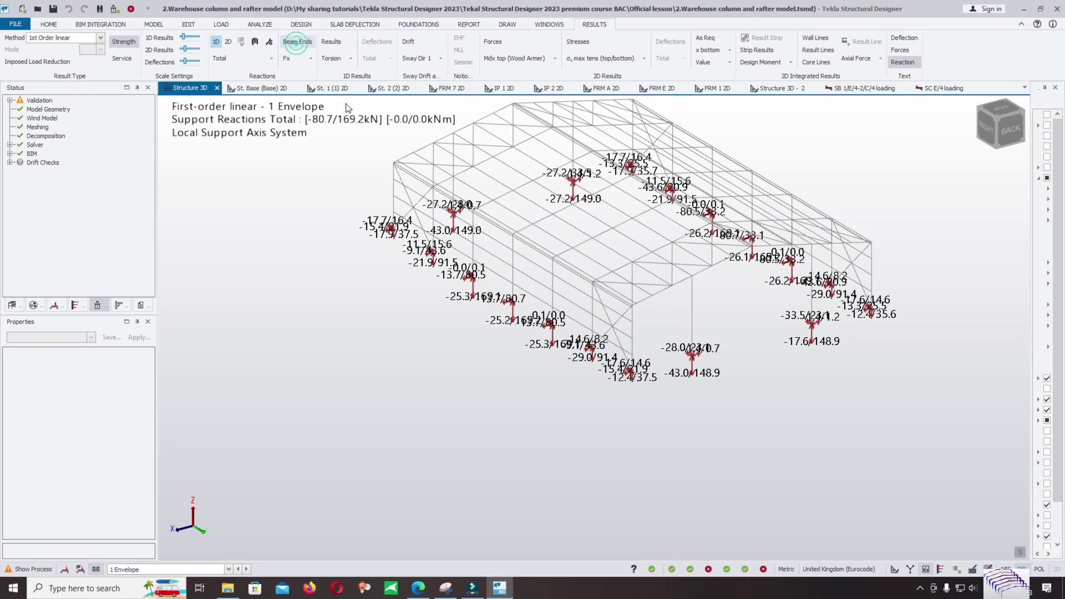
# Step: Replace the reaction value labels with force labels and display the Moment Major results for the members
pyautogui.click(903, 64)
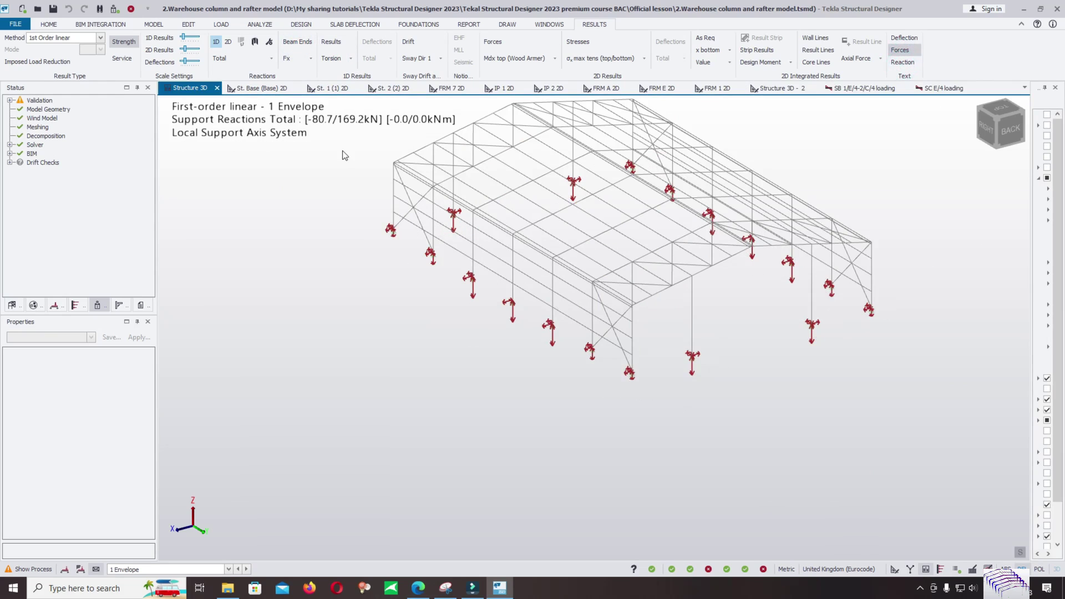
pyautogui.click(350, 58)
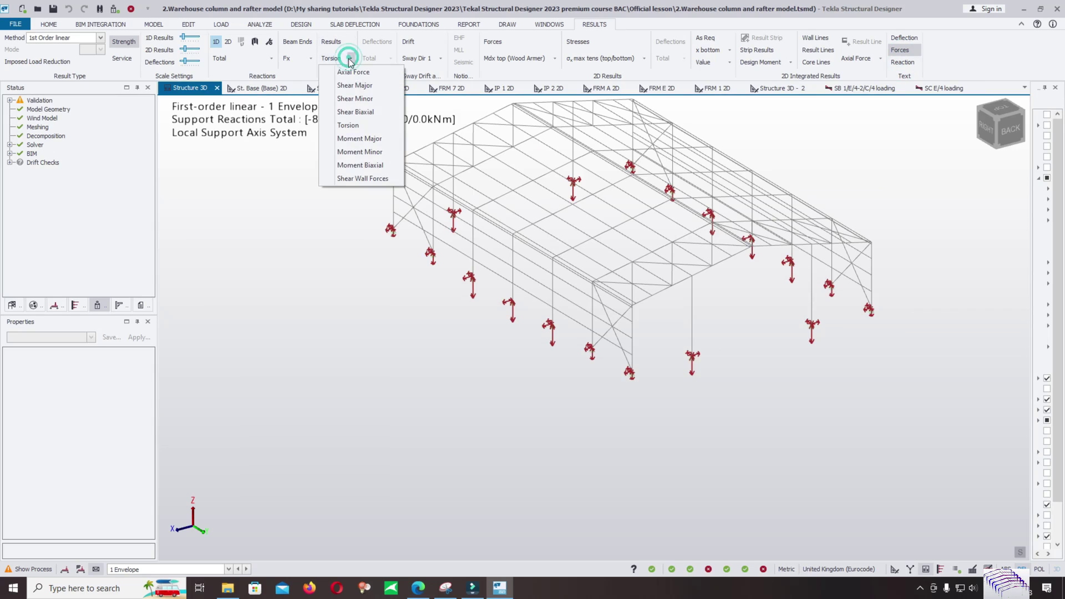
pyautogui.click(369, 139)
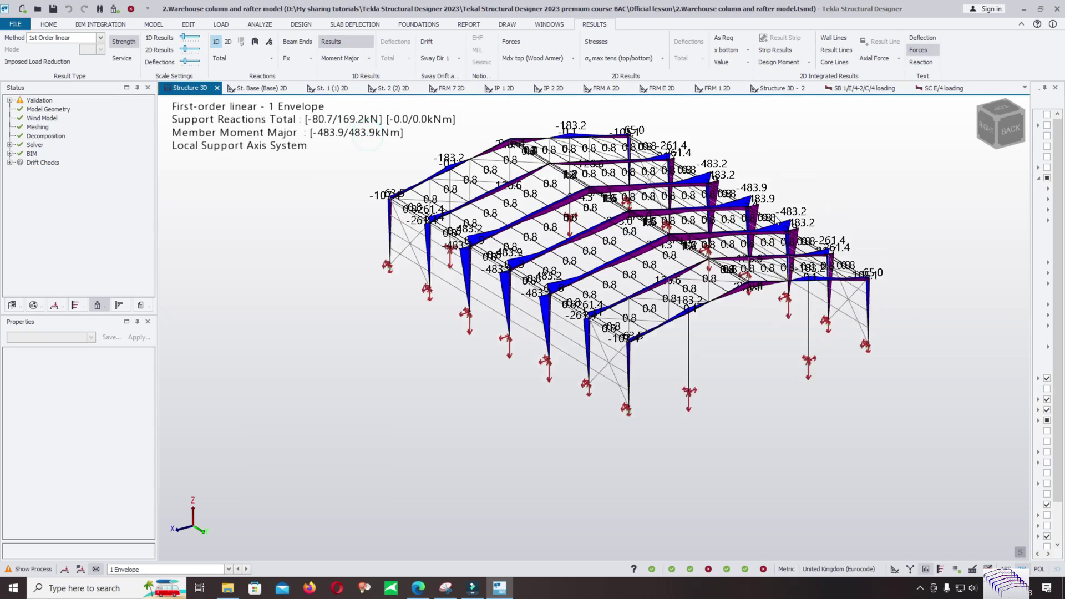
pyautogui.click(924, 53)
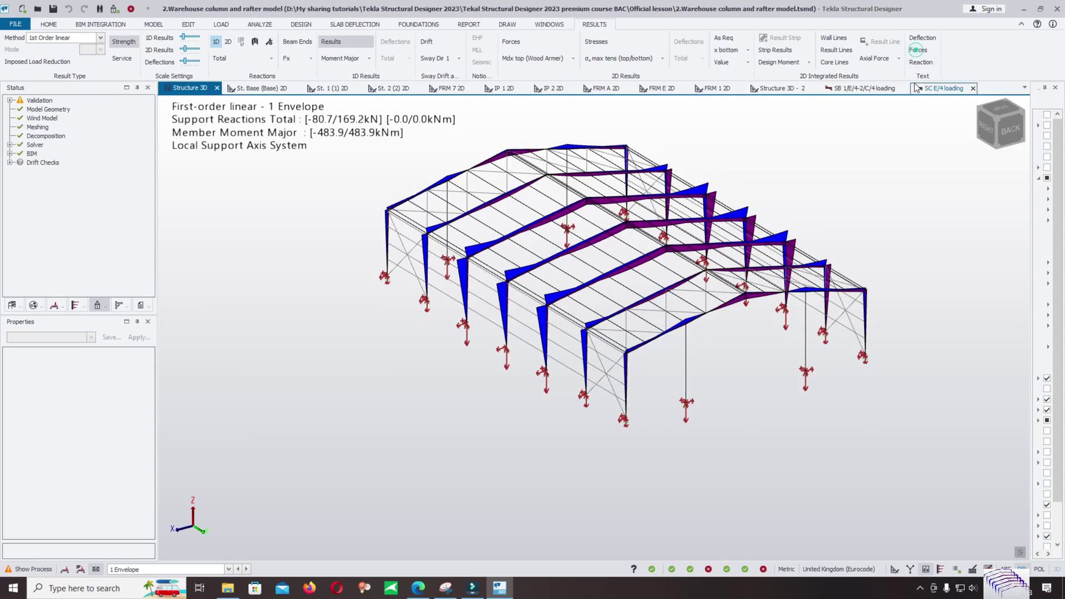
pyautogui.click(922, 54)
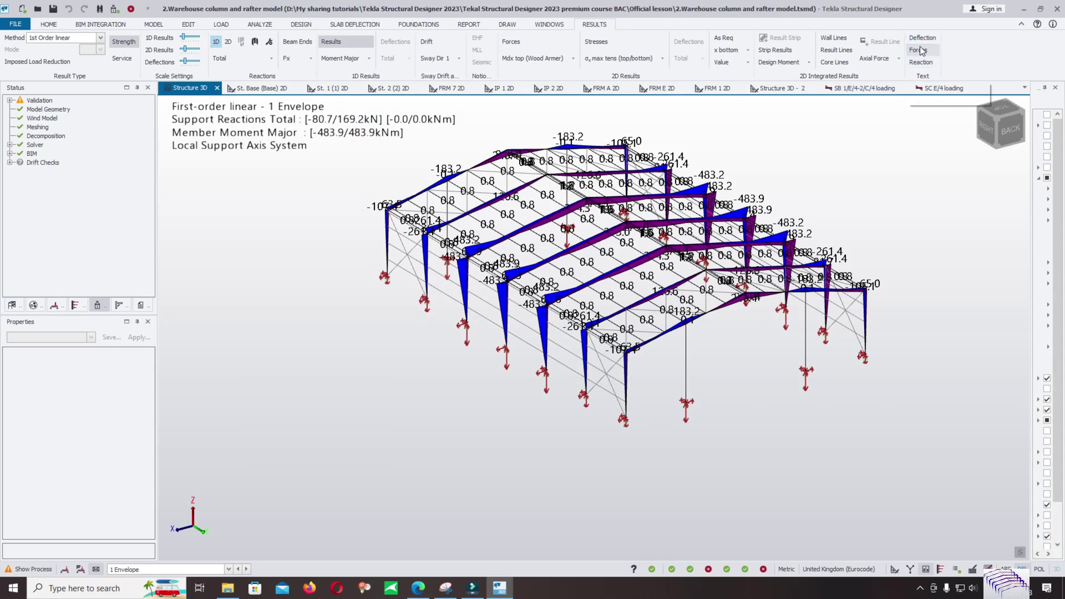
pyautogui.click(922, 51)
pyautogui.click(922, 51)
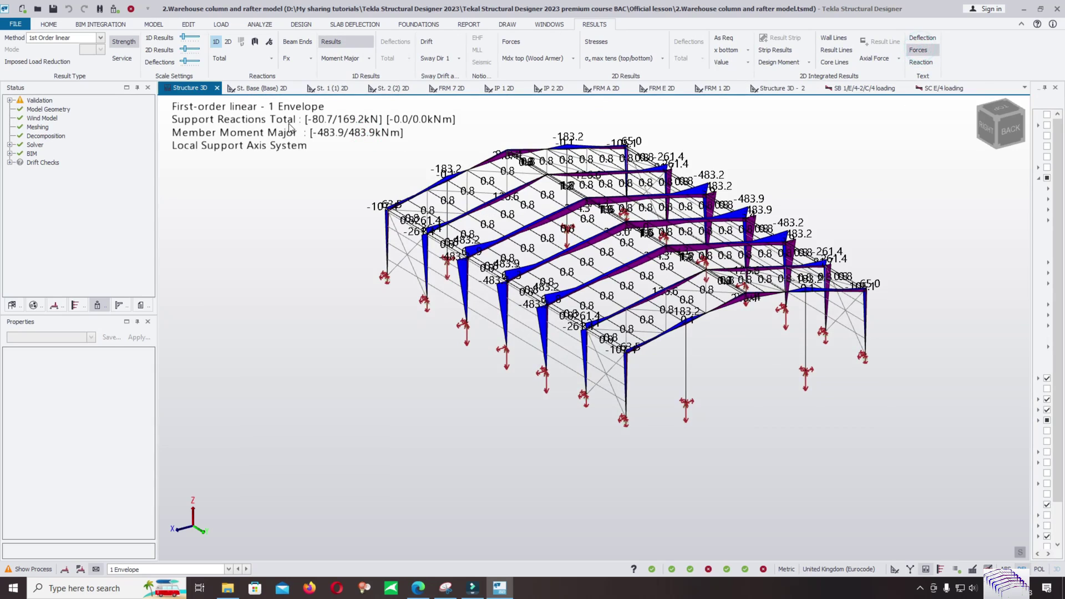
# Step: Check the Sway Dir 1 drift results and turn the drift display off again
pyautogui.click(458, 61)
pyautogui.click(458, 72)
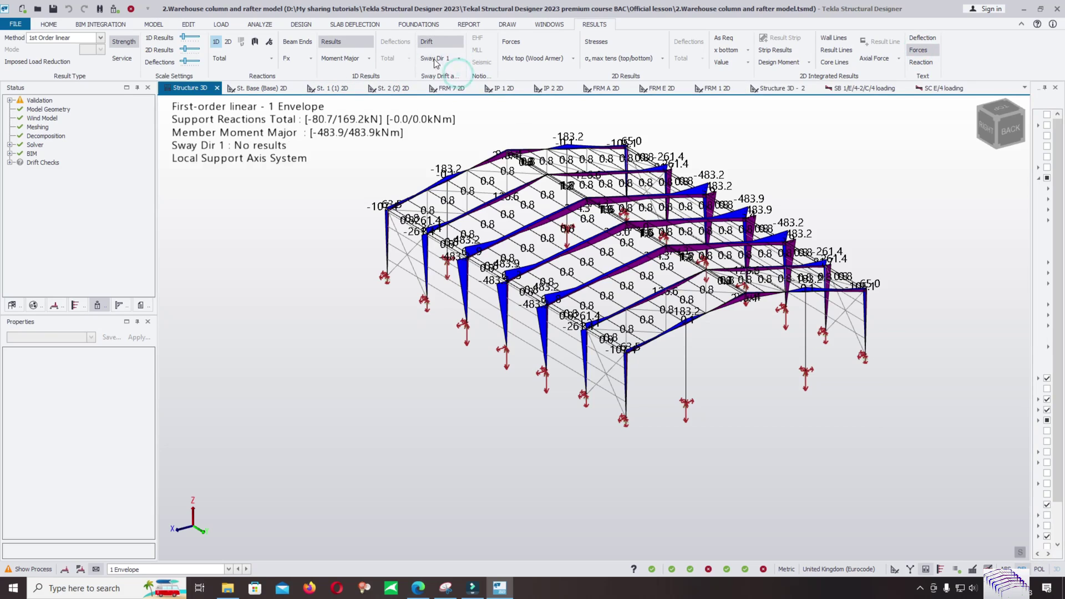
pyautogui.click(447, 44)
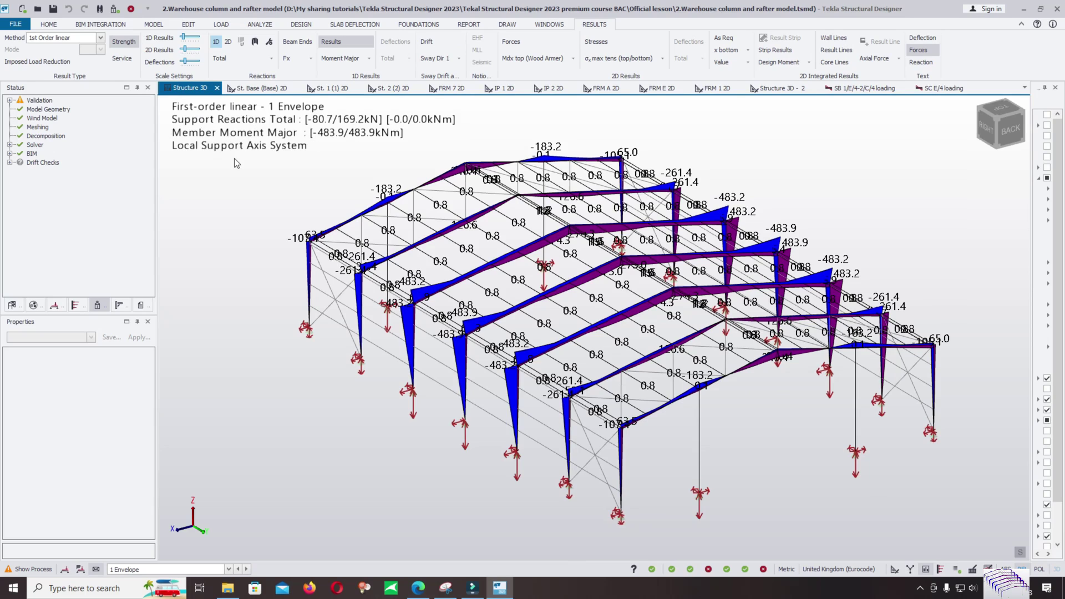
pyautogui.scroll(-3, 677, 123)
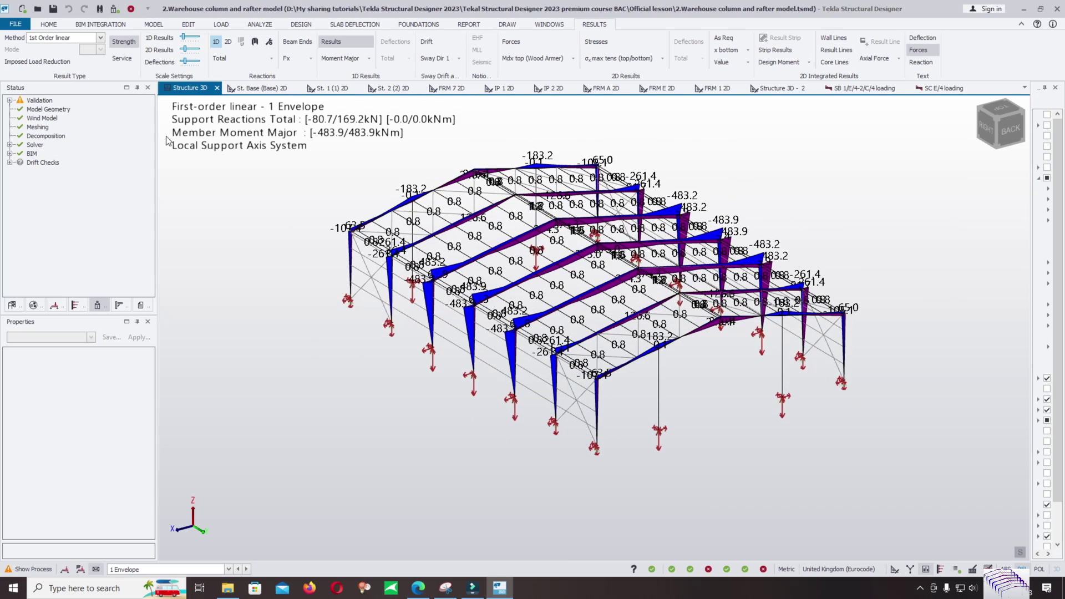
pyautogui.moveTo(297, 188); pyautogui.dragTo(328, 186, button='middle')
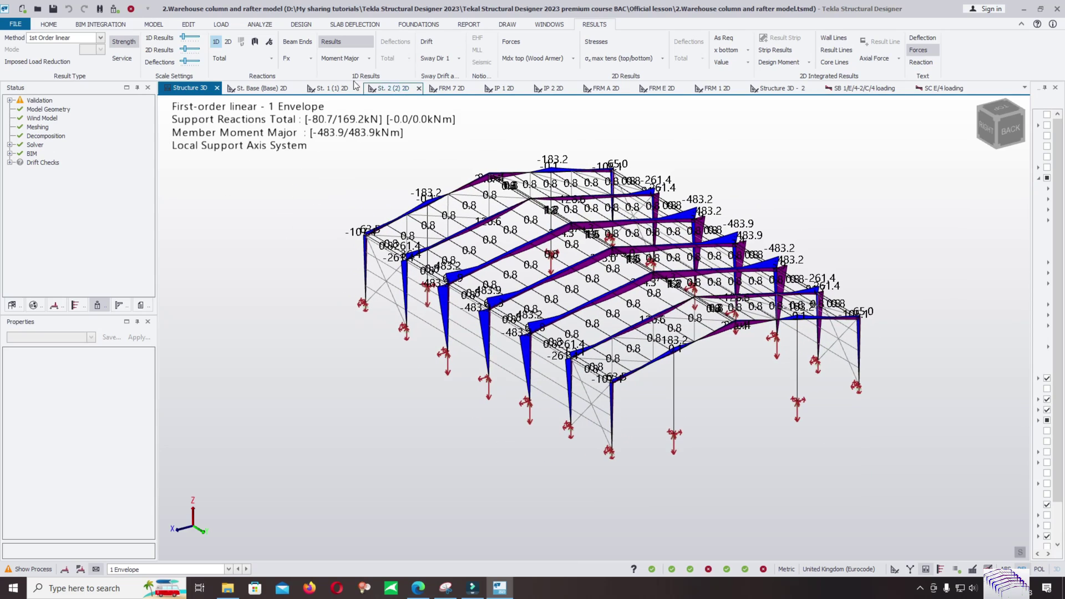
# Step: Compare the service results with the strength results, return to strength, and show deflection value labels instead of force labels
pyautogui.click(427, 42)
pyautogui.click(122, 59)
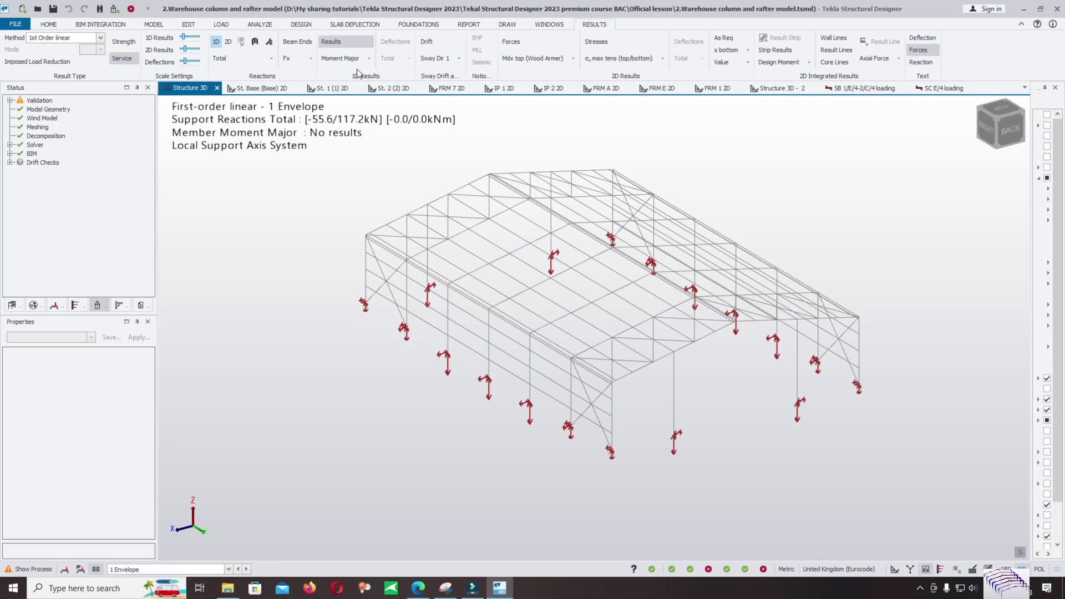
pyautogui.click(119, 45)
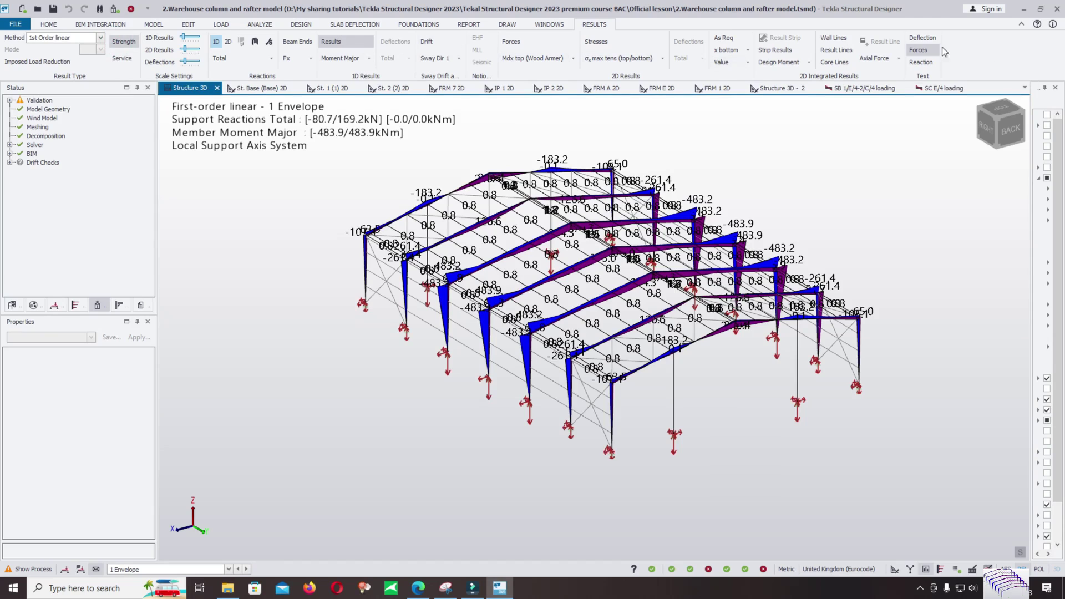
pyautogui.click(924, 52)
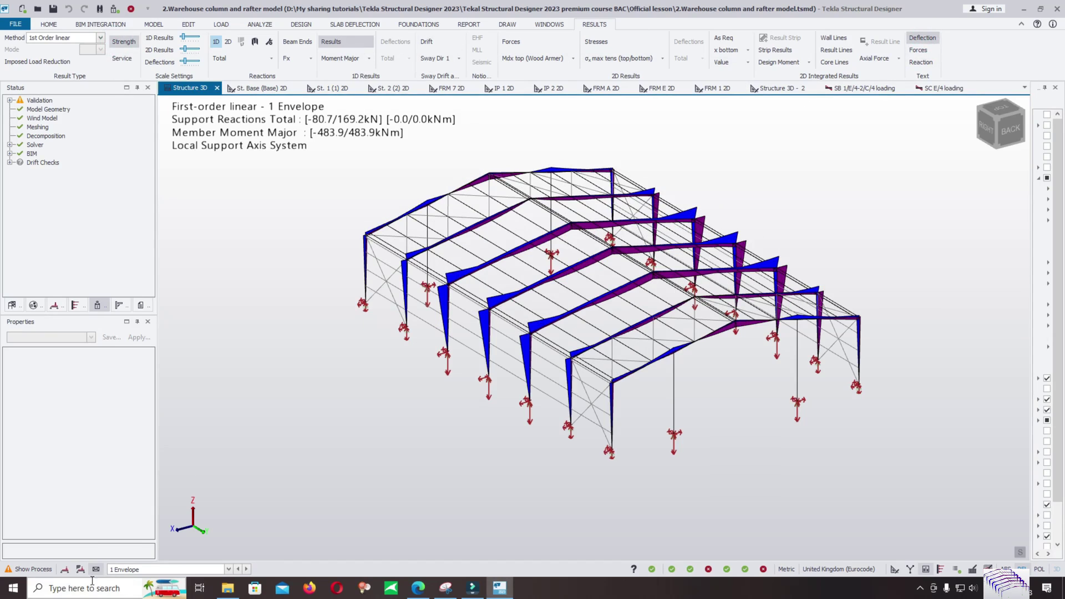
# Step: Switch the results to combination 1 STR1-1.35G+1.5Q+1.5RQ and display total member deflections instead of the Moment Major diagrams
pyautogui.click(80, 570)
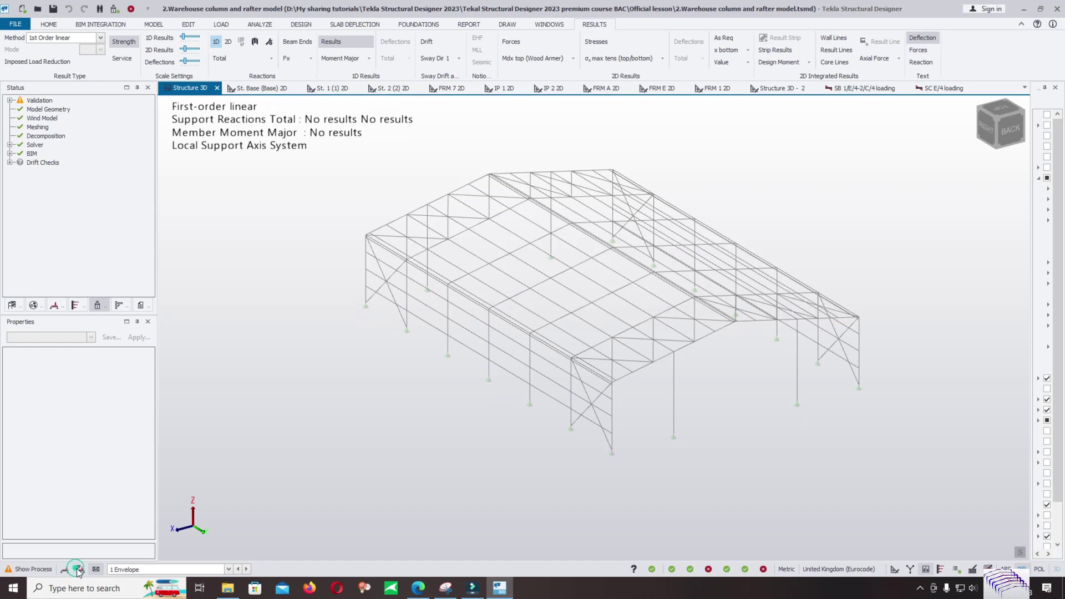
pyautogui.click(109, 571)
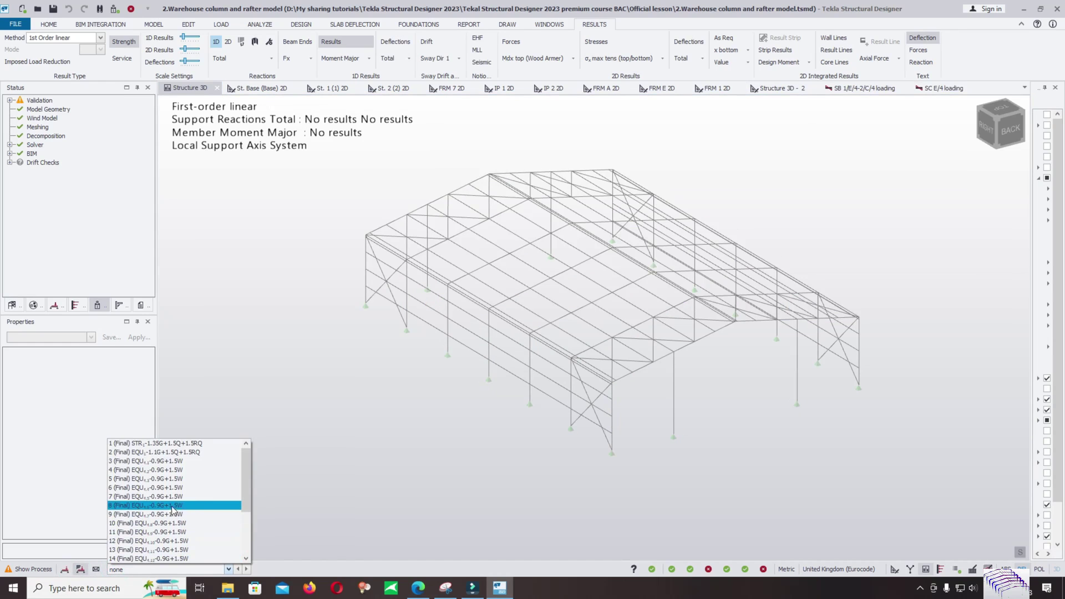
pyautogui.click(194, 444)
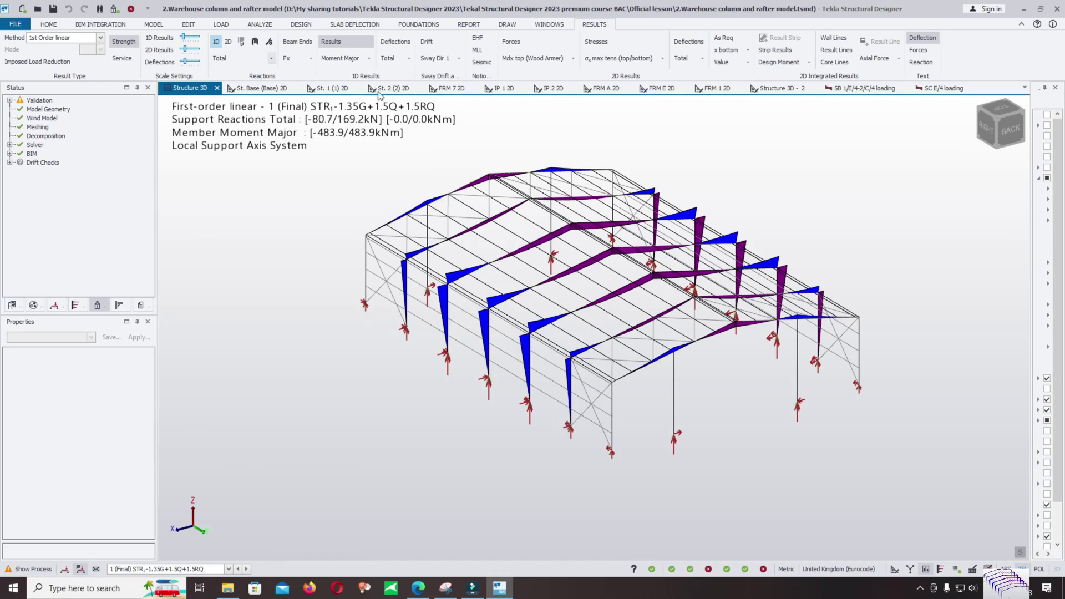
pyautogui.click(398, 44)
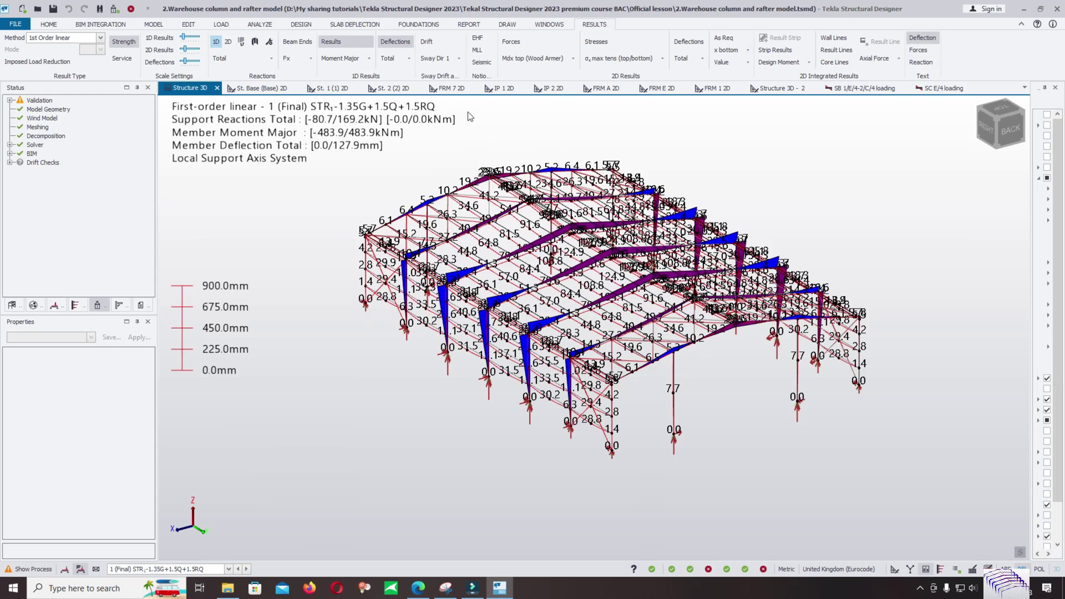
pyautogui.click(348, 58)
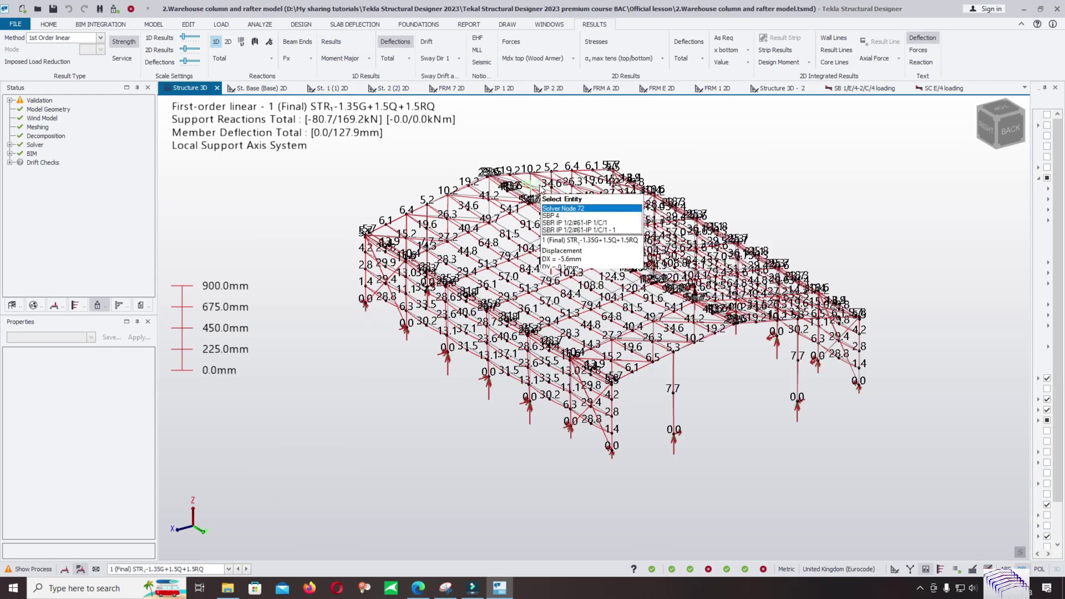
# Step: Examine the strength deflected shape of the whole frame with and without deflection value labels, leaving the labels hidden
pyautogui.scroll(1, 522, 271)
pyautogui.scroll(1, 522, 272)
pyautogui.scroll(-1, 554, 294)
pyautogui.moveTo(593, 317); pyautogui.dragTo(730, 247, button='middle')
pyautogui.click(925, 39)
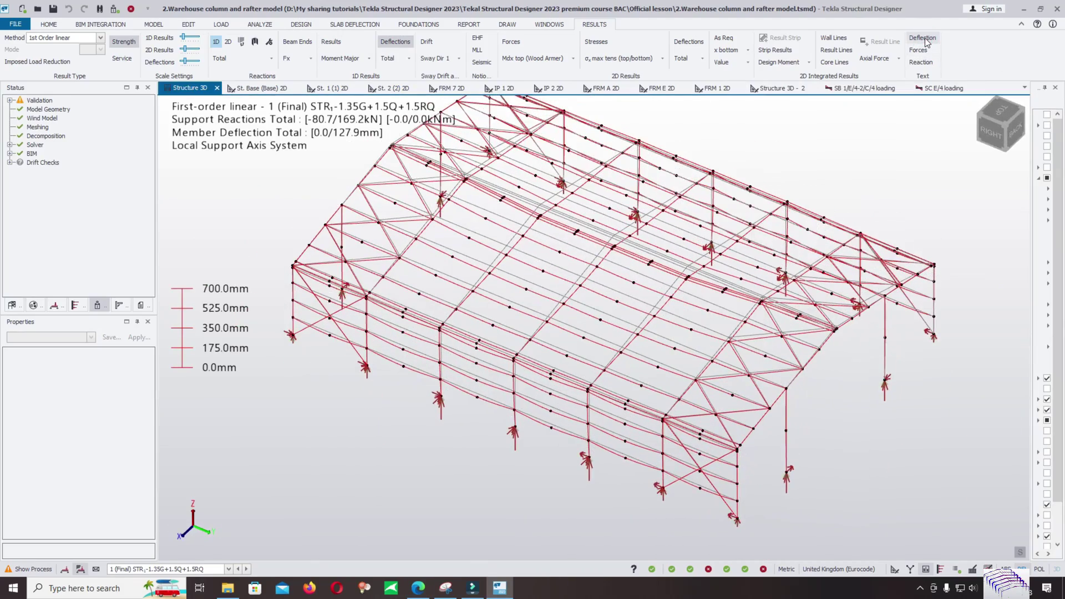
pyautogui.click(924, 39)
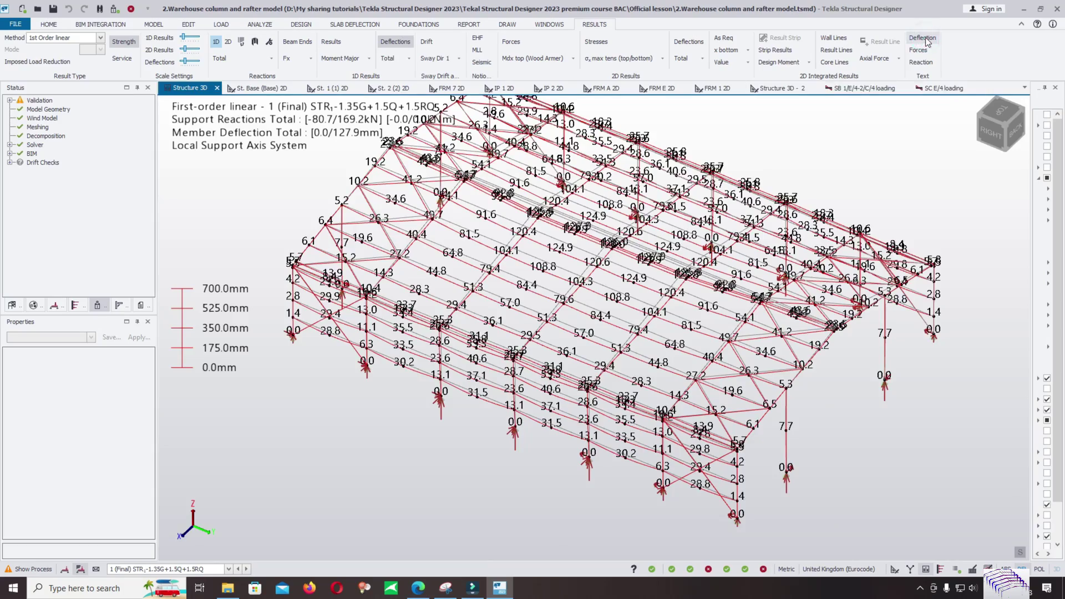
pyautogui.scroll(-3, 870, 294)
pyautogui.scroll(3, 869, 295)
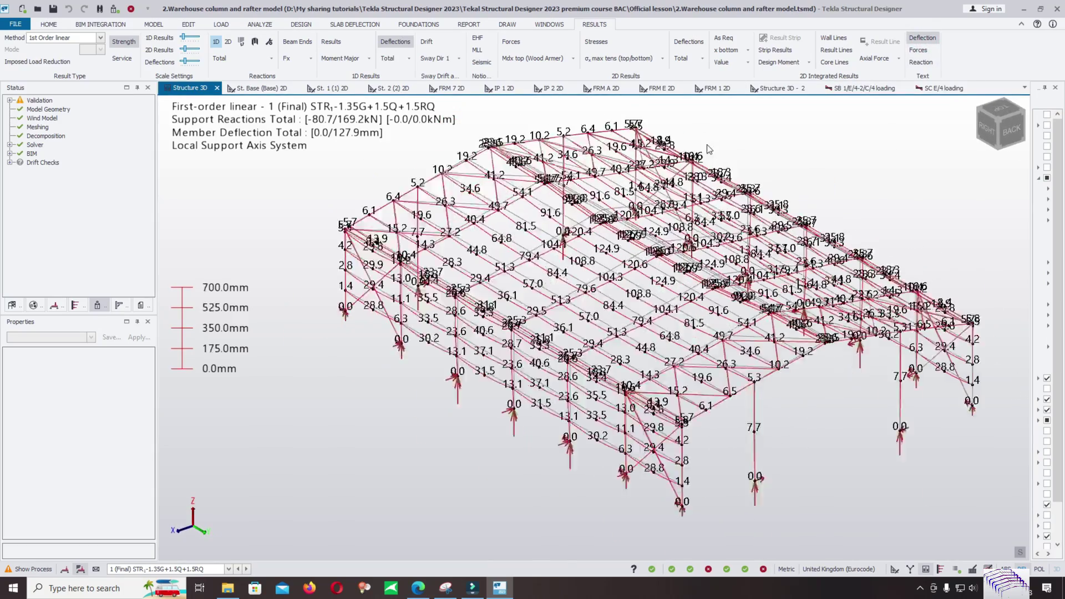
pyautogui.click(935, 41)
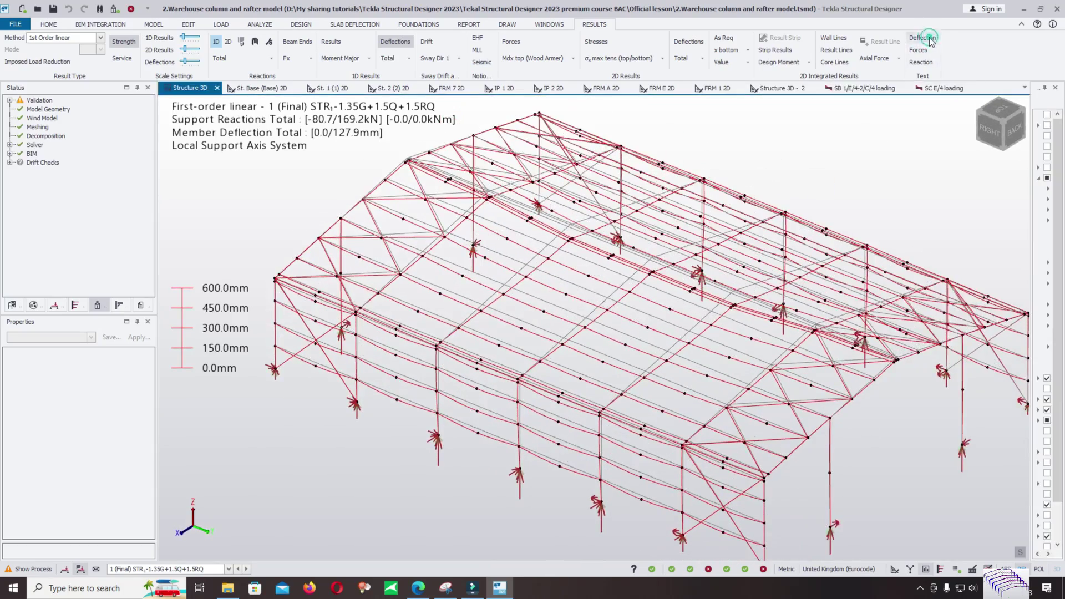
# Step: Switch to service results and inspect the roof's deflected shape with the deflection values shown and hidden
pyautogui.click(131, 65)
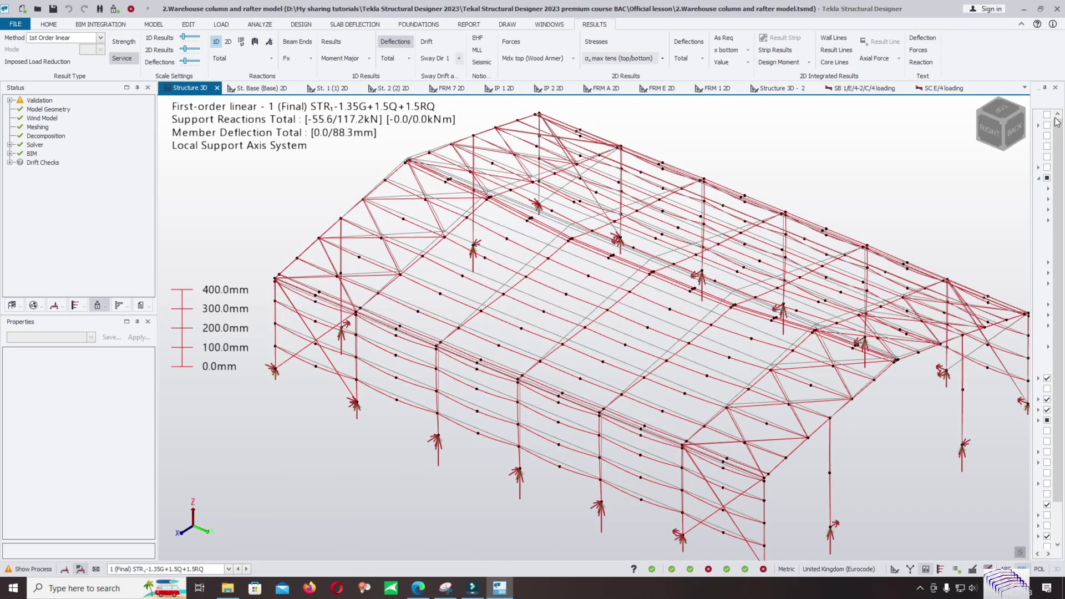
pyautogui.click(923, 38)
pyautogui.moveTo(804, 238); pyautogui.dragTo(821, 222, button='middle')
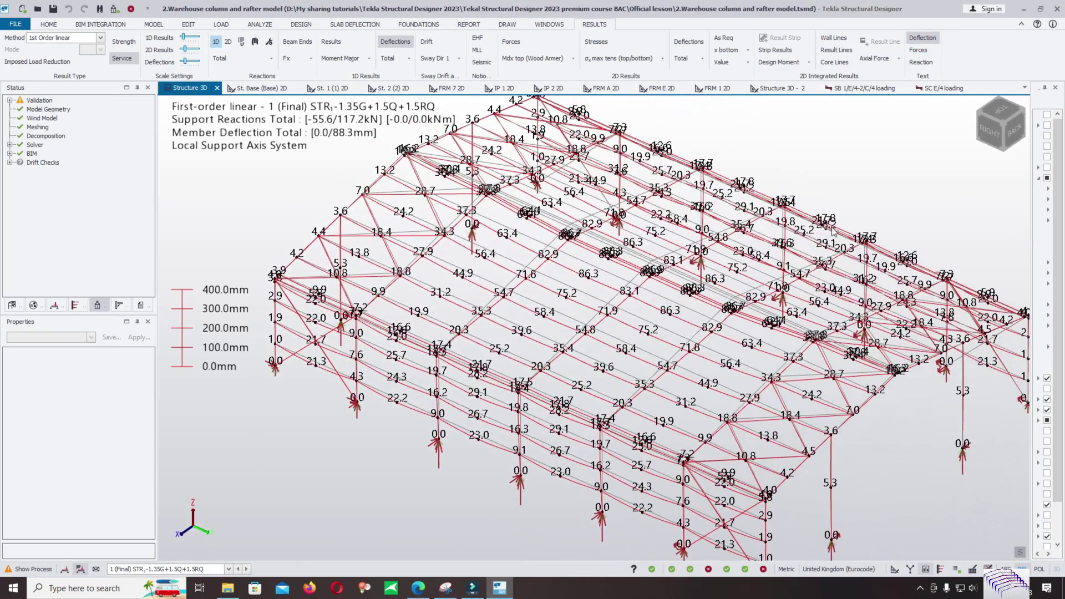
pyautogui.click(922, 38)
pyautogui.scroll(3, 605, 320)
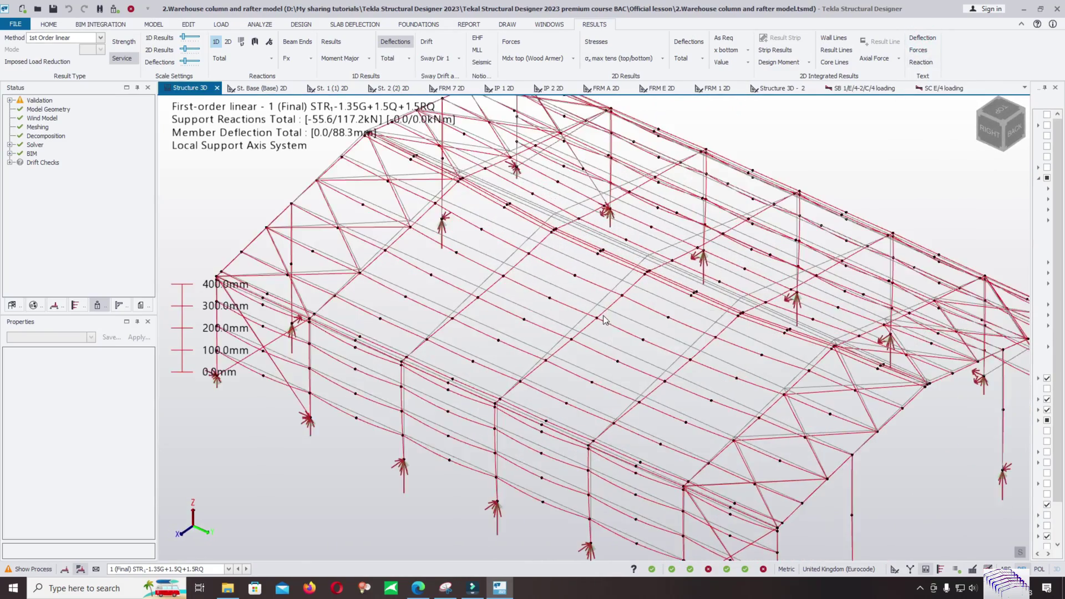
pyautogui.scroll(-5, 583, 333)
pyautogui.scroll(10, 716, 222)
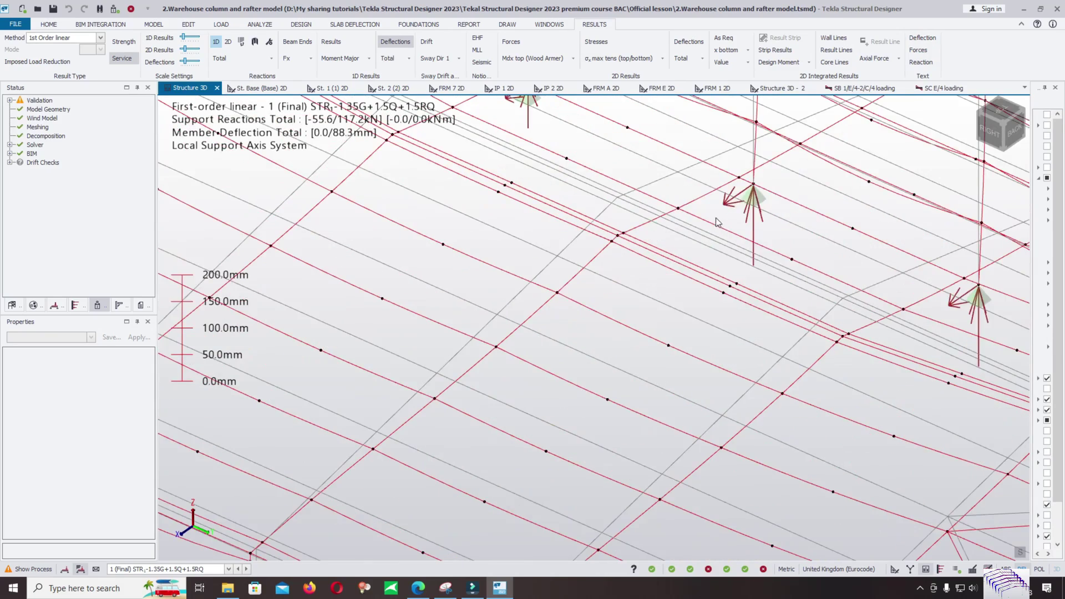
# Step: Show the deflection value labels and examine the service deflections along the ridge and rafters
pyautogui.click(922, 38)
pyautogui.scroll(8, 658, 232)
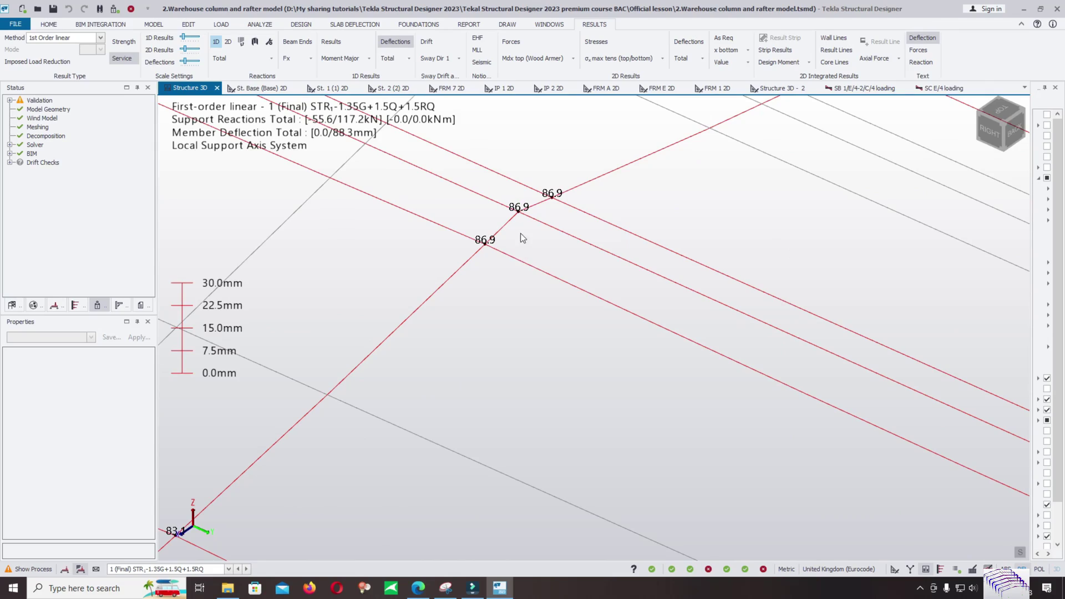
pyautogui.scroll(-6, 522, 217)
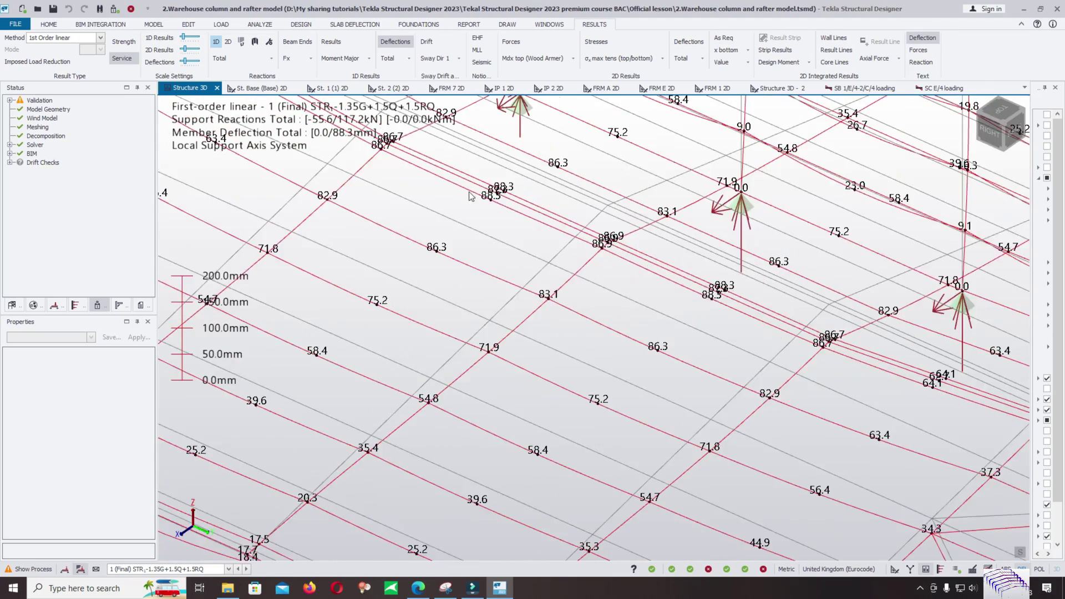
pyautogui.scroll(8, 786, 308)
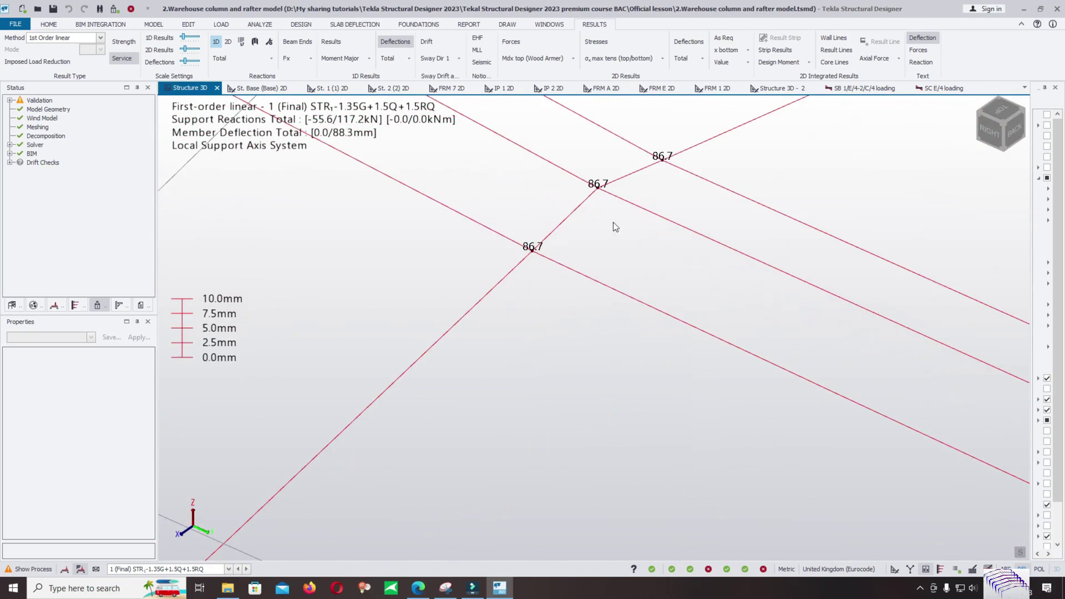
pyautogui.scroll(-2, 616, 225)
pyautogui.moveTo(617, 190)
pyautogui.scroll(-5, 617, 190)
pyautogui.scroll(6, 652, 235)
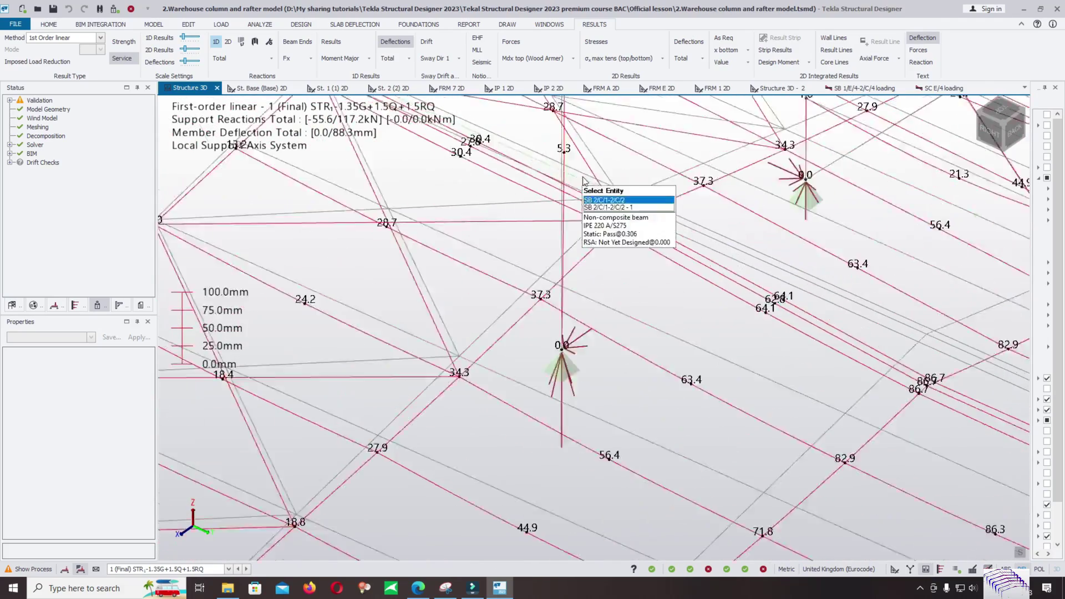
pyautogui.scroll(1, 651, 234)
pyautogui.scroll(-8, 728, 416)
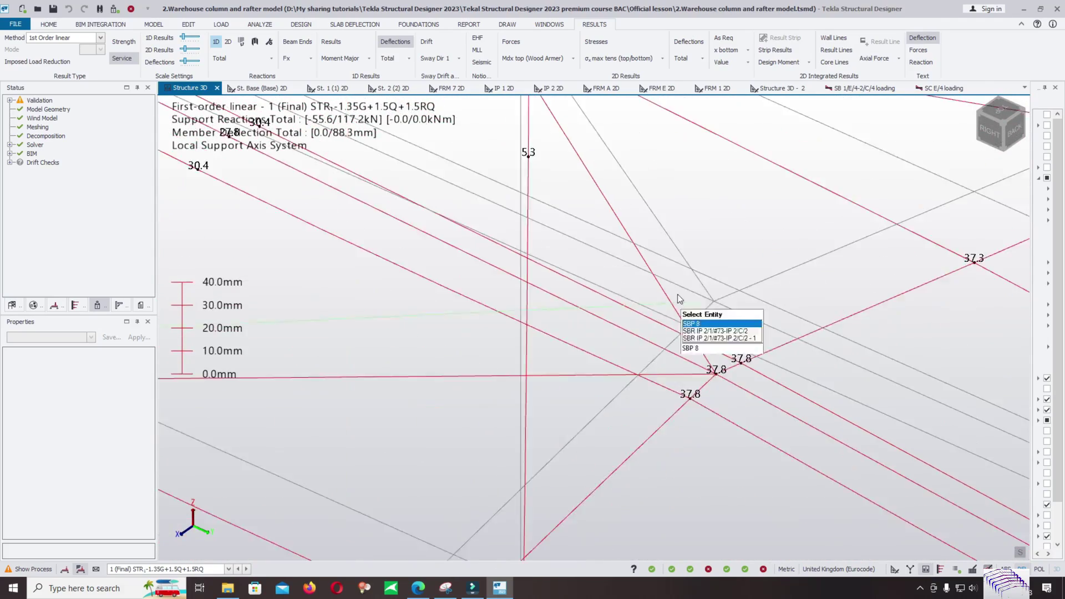
pyautogui.moveTo(682, 405); pyautogui.dragTo(717, 454, button='middle')
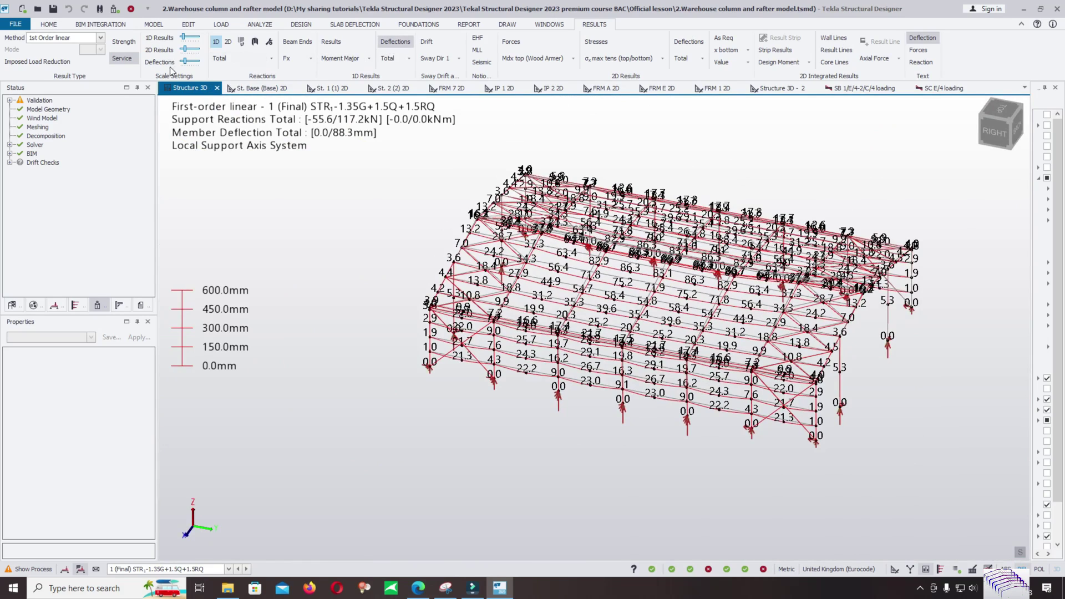
# Step: Adjust the deflection display scale, animate the deflected shape, advance to combination 2 EQU1-1.1G+1.5Q+1.5RQ, and close the animation
pyautogui.moveTo(184, 60)
pyautogui.mouseDown()
pyautogui.moveTo(200, 62)
pyautogui.moveTo(179, 64)
pyautogui.moveTo(198, 65)
pyautogui.moveTo(179, 65)
pyautogui.moveTo(189, 67)
pyautogui.mouseUp()
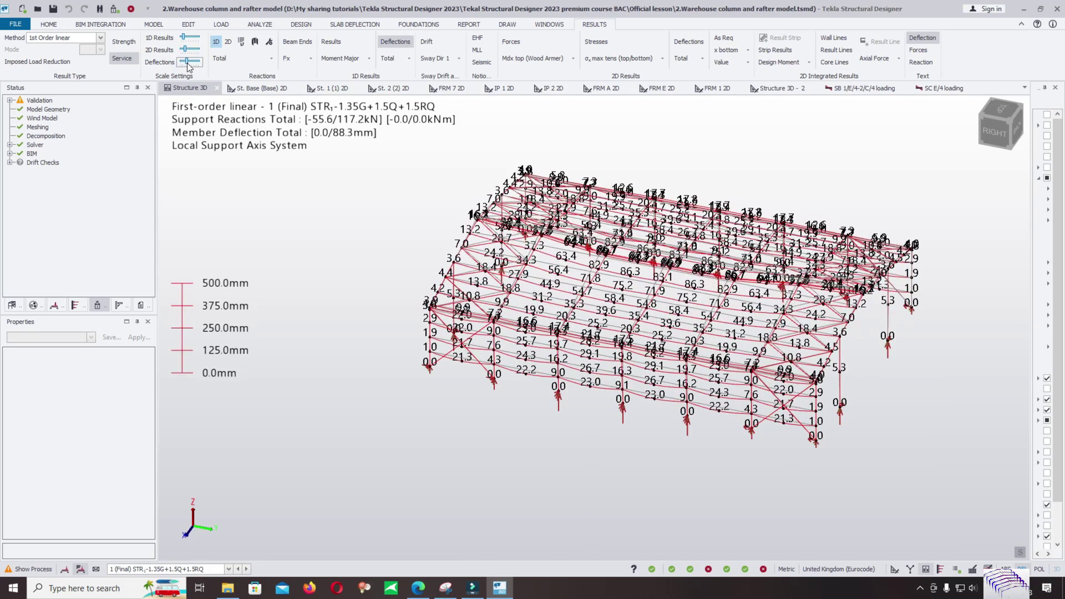
pyautogui.rightClick(328, 198)
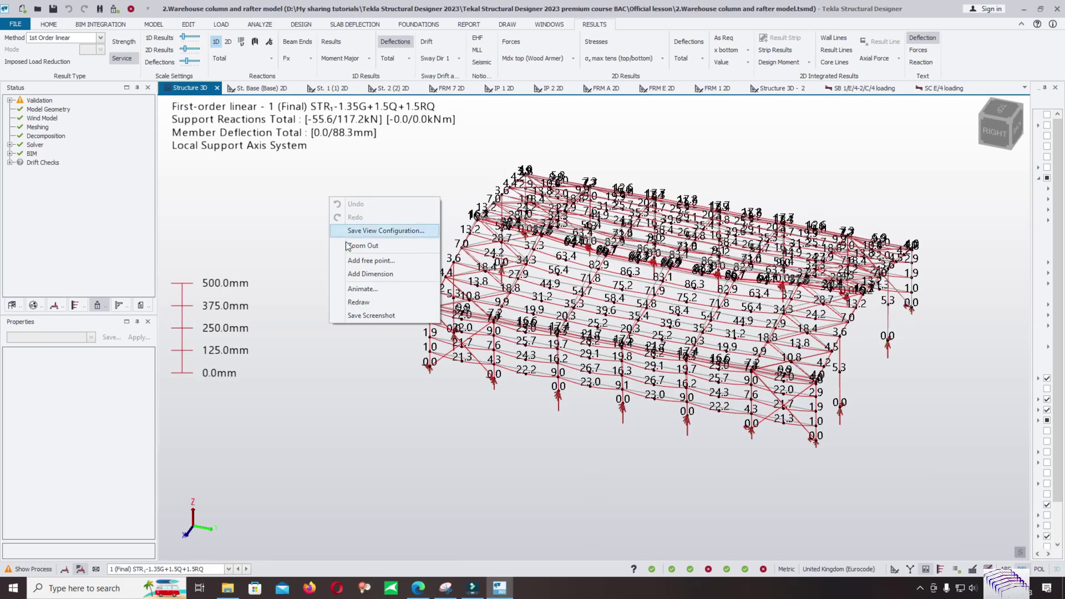
pyautogui.click(364, 290)
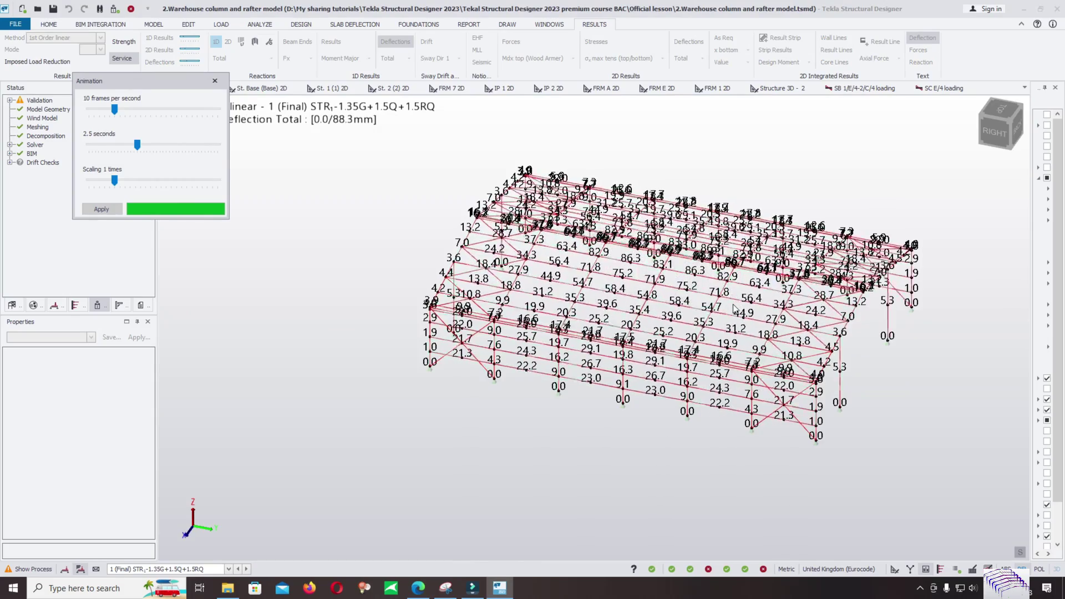
pyautogui.click(247, 569)
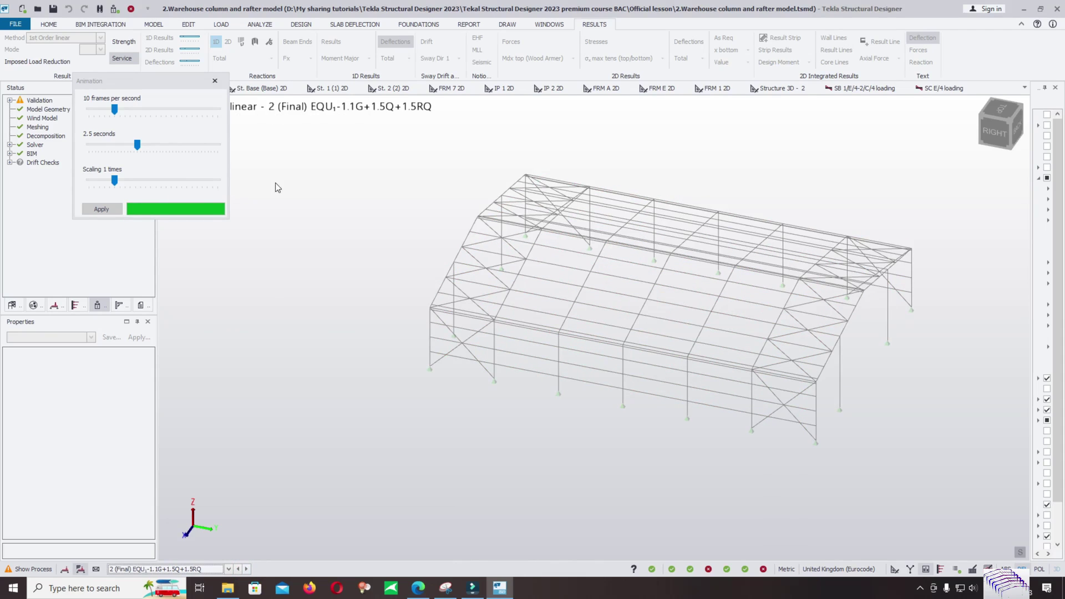
pyautogui.click(215, 81)
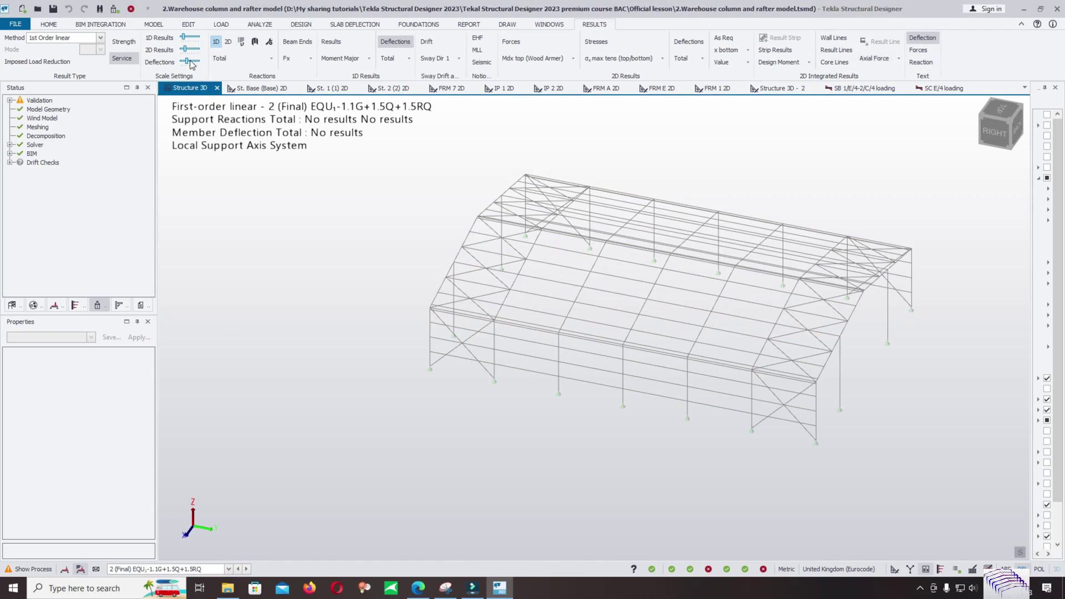
# Step: Turn off the member deflections and select combination 20 (Final) EQU4.18-0.9G+1.5W after trying combination 4
pyautogui.click(389, 58)
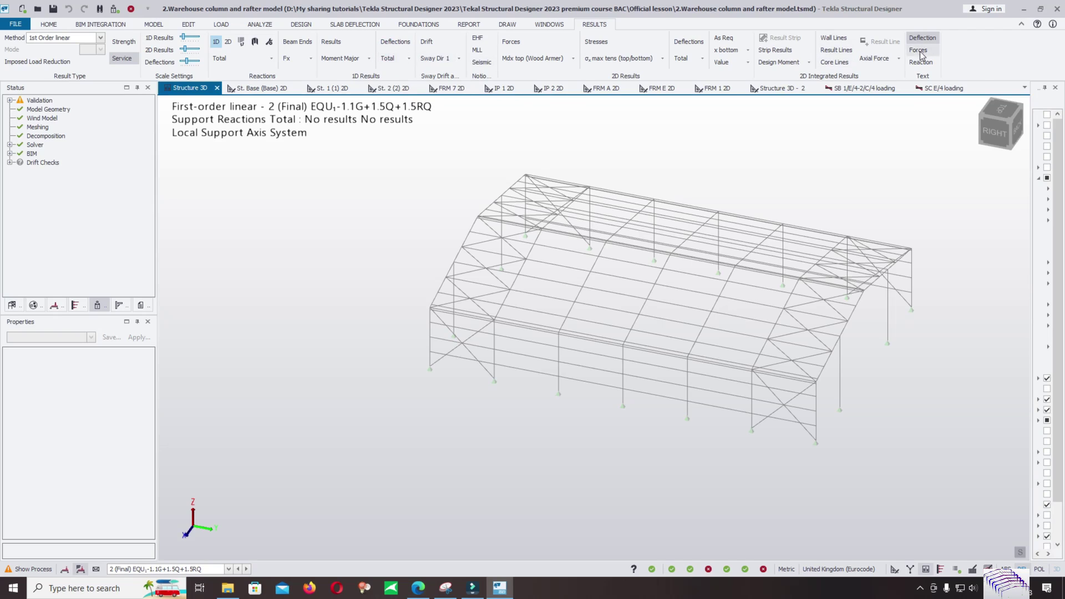
pyautogui.click(114, 571)
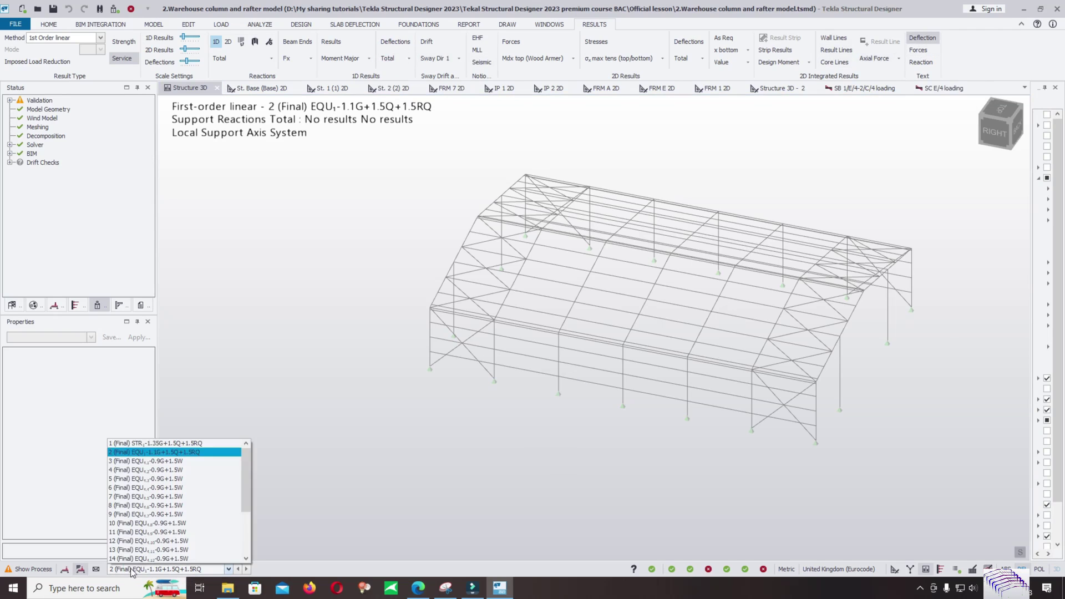
pyautogui.click(194, 470)
pyautogui.click(161, 570)
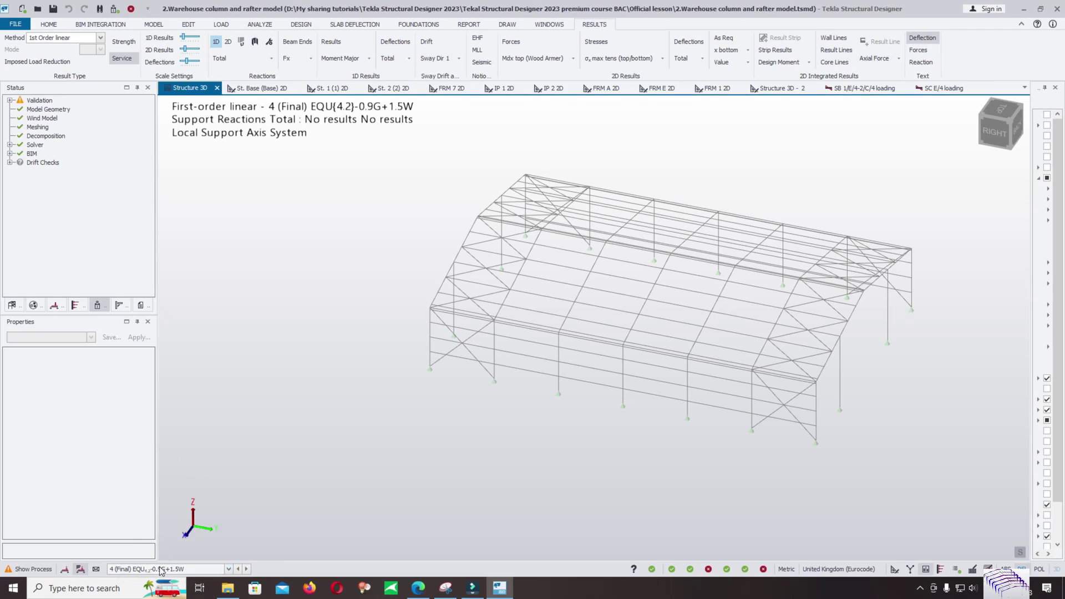
pyautogui.scroll(-3, 244, 499)
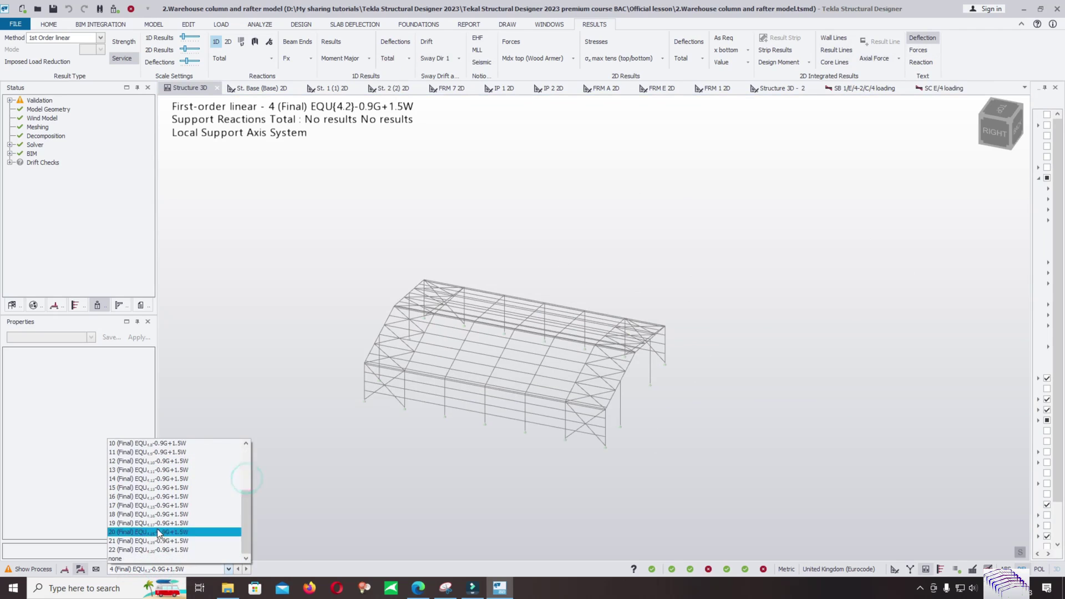
pyautogui.click(166, 528)
pyautogui.scroll(3, 425, 395)
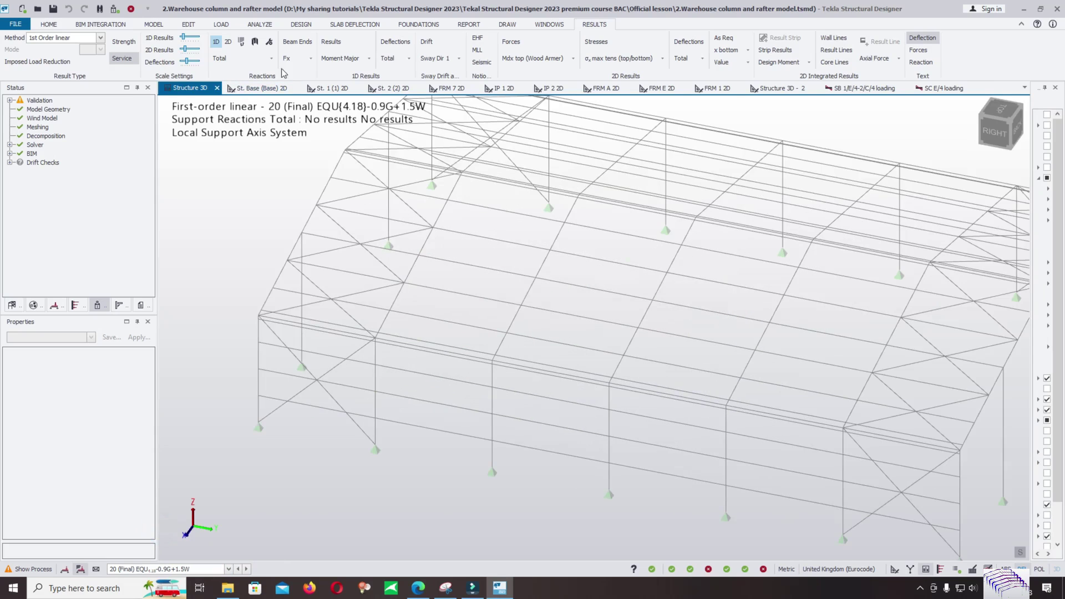
# Step: Turn on the major moment diagrams and member deflections, check the Z deflection component, and return to total deflections
pyautogui.click(335, 41)
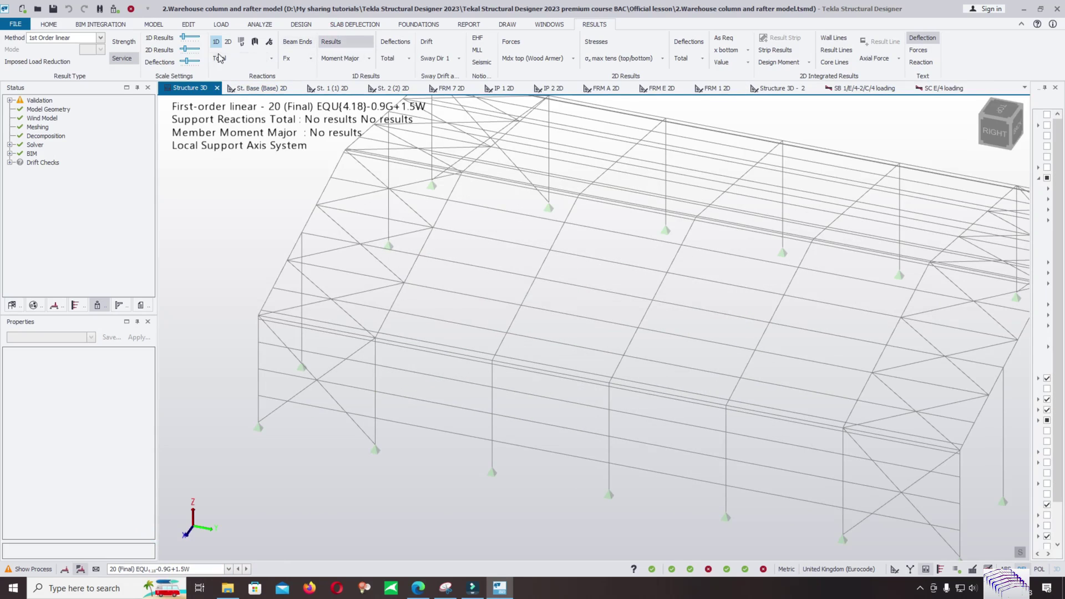
pyautogui.click(396, 42)
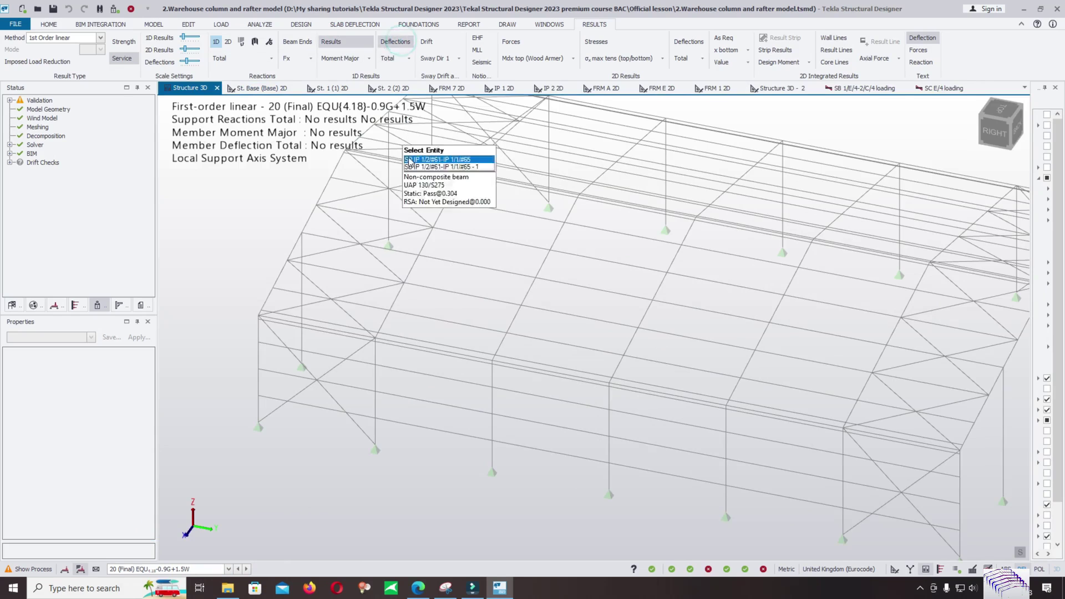
pyautogui.scroll(-4, 413, 145)
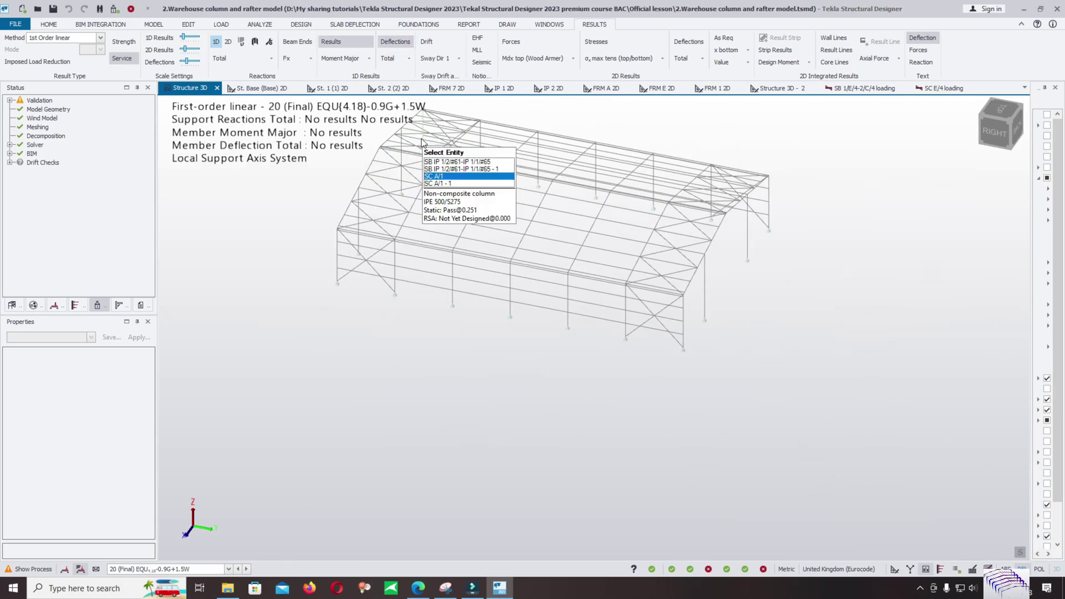
pyautogui.click(409, 60)
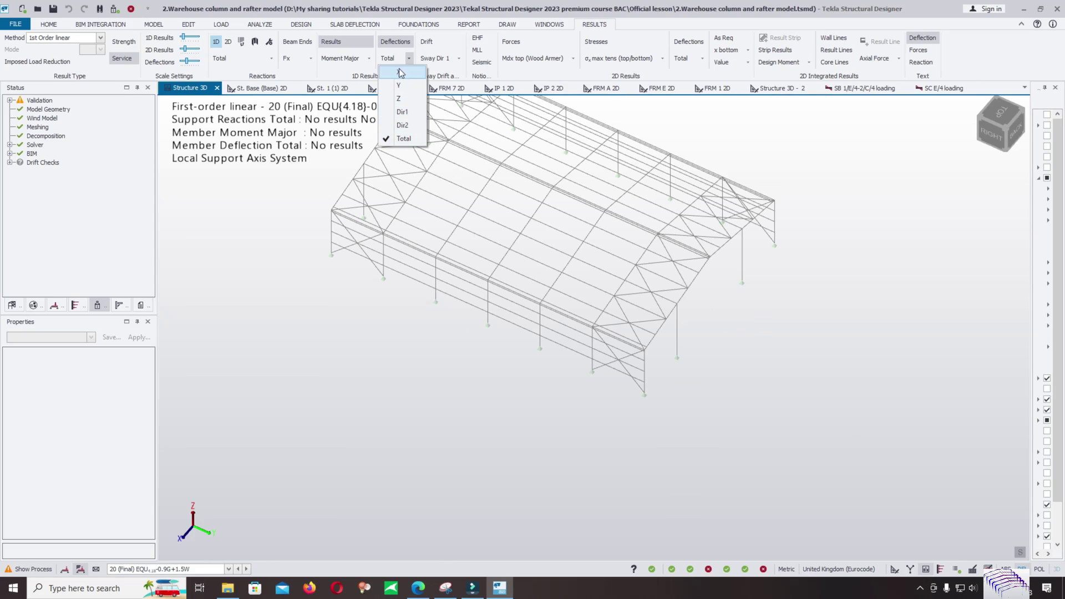
pyautogui.click(398, 98)
pyautogui.moveTo(625, 359)
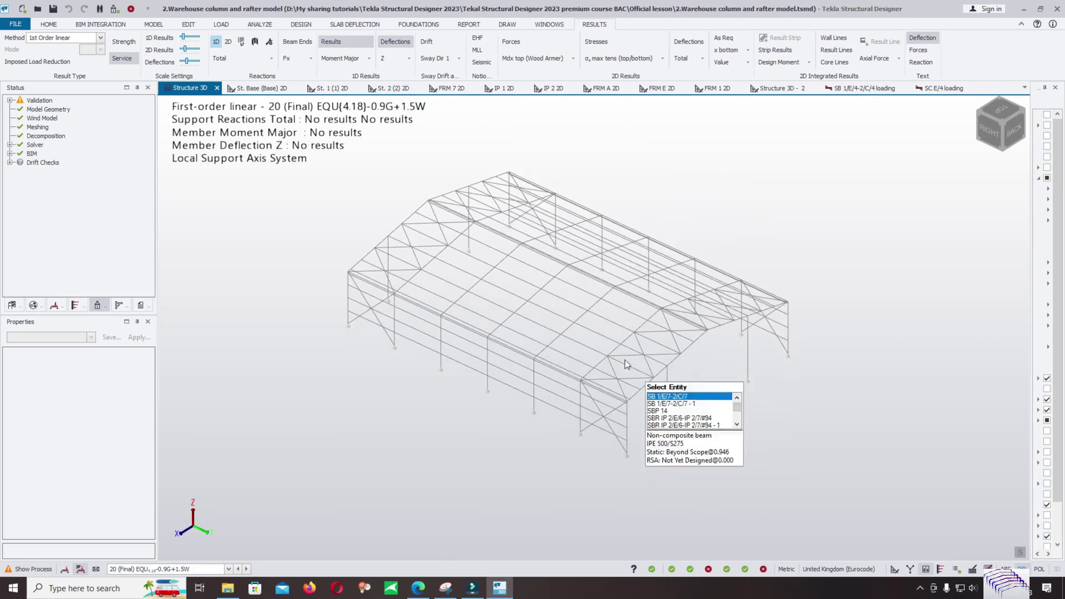
pyautogui.scroll(2, 572, 306)
pyautogui.click(407, 55)
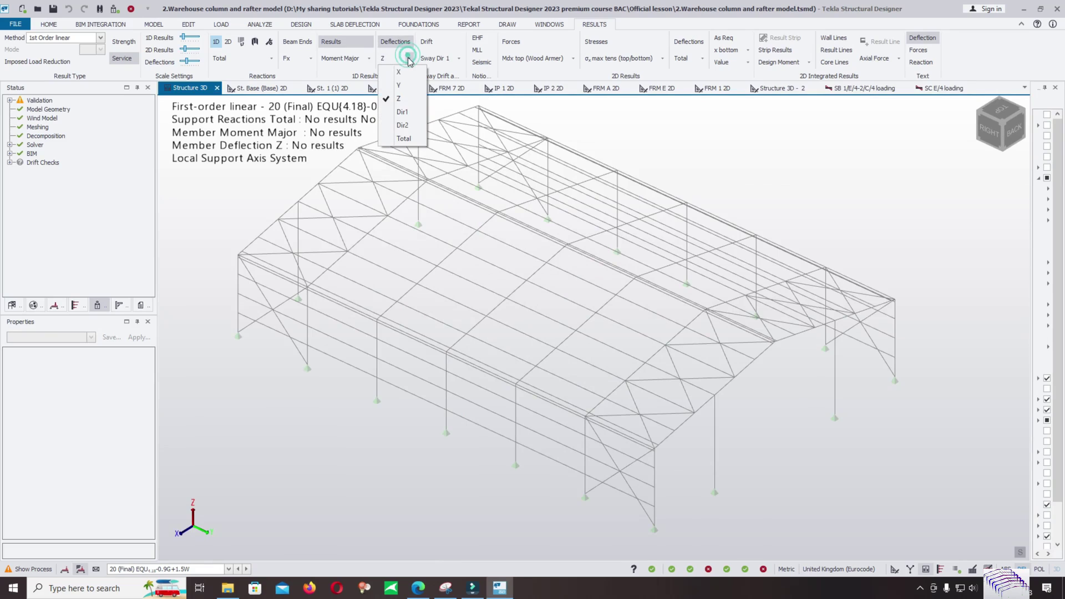
pyautogui.click(405, 119)
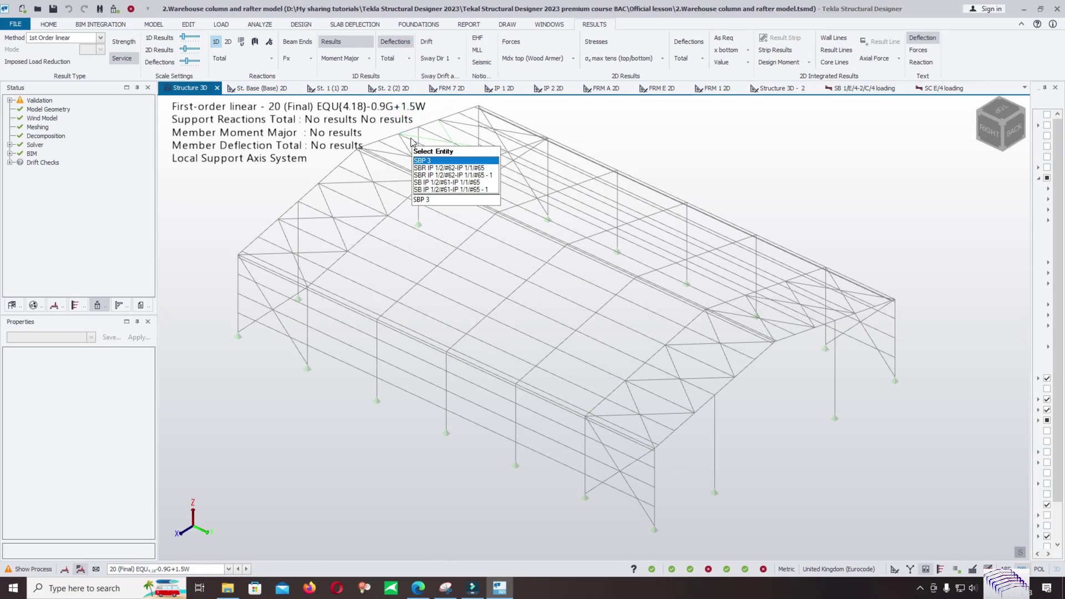
# Step: Compare strength and service results for combination 20, then turn off the deflection, force and reaction text labels
pyautogui.click(124, 42)
pyautogui.click(122, 59)
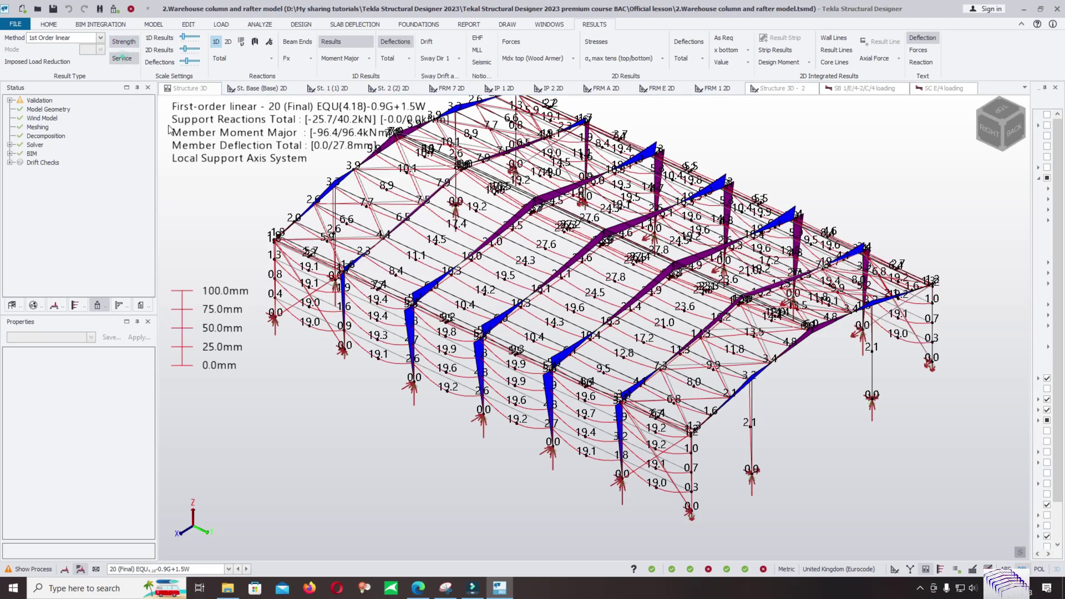
pyautogui.click(922, 51)
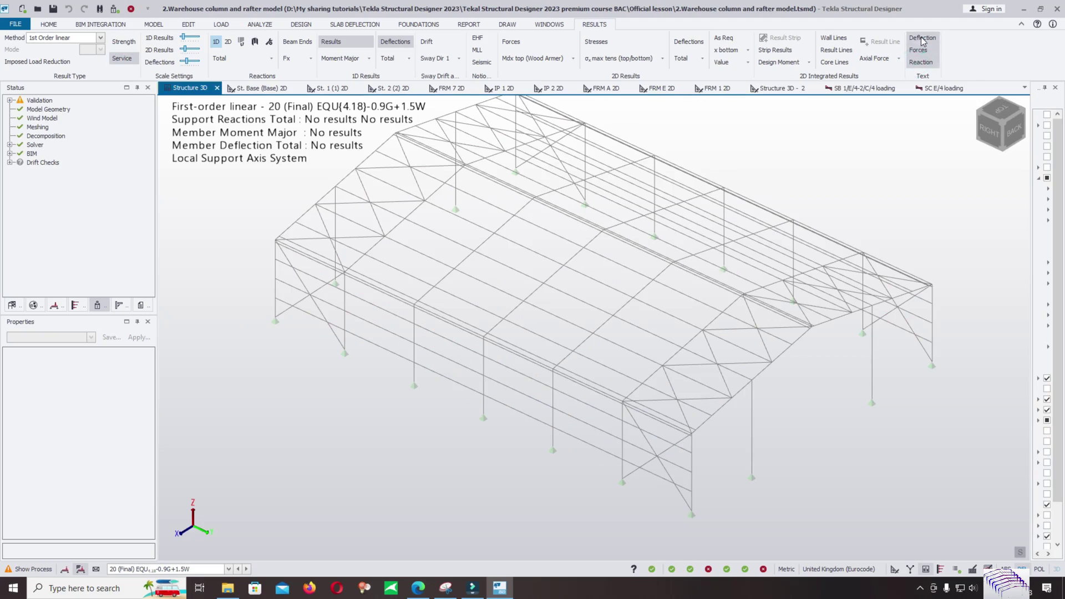
pyautogui.click(918, 50)
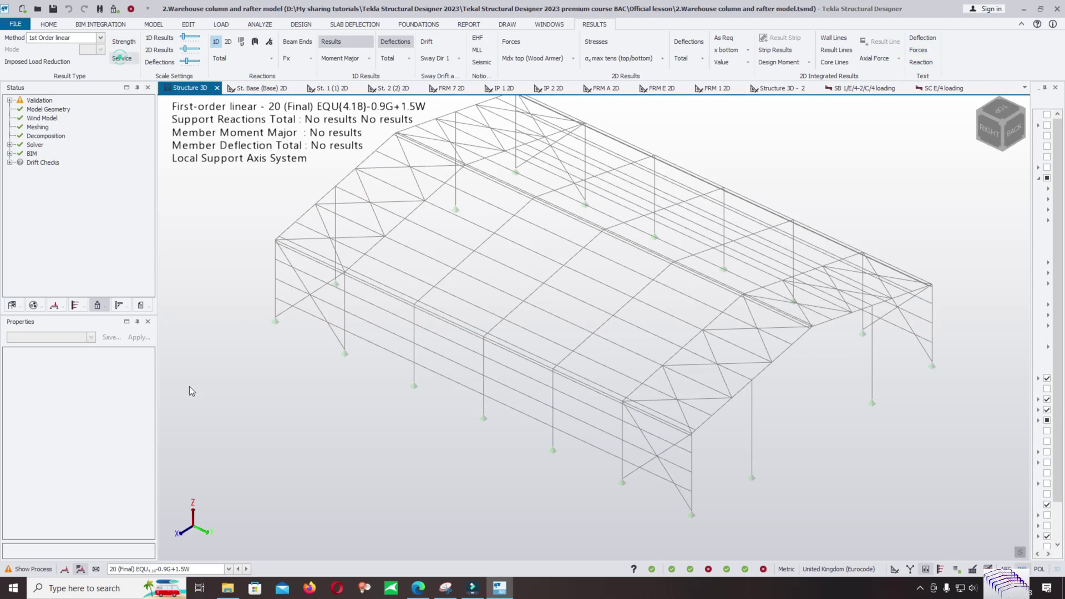
# Step: Display only the member deflections with their values for combination 1 (Final) STR1-1.35G+1.5Q+1.5RQ, hiding the moment results
pyautogui.click(138, 569)
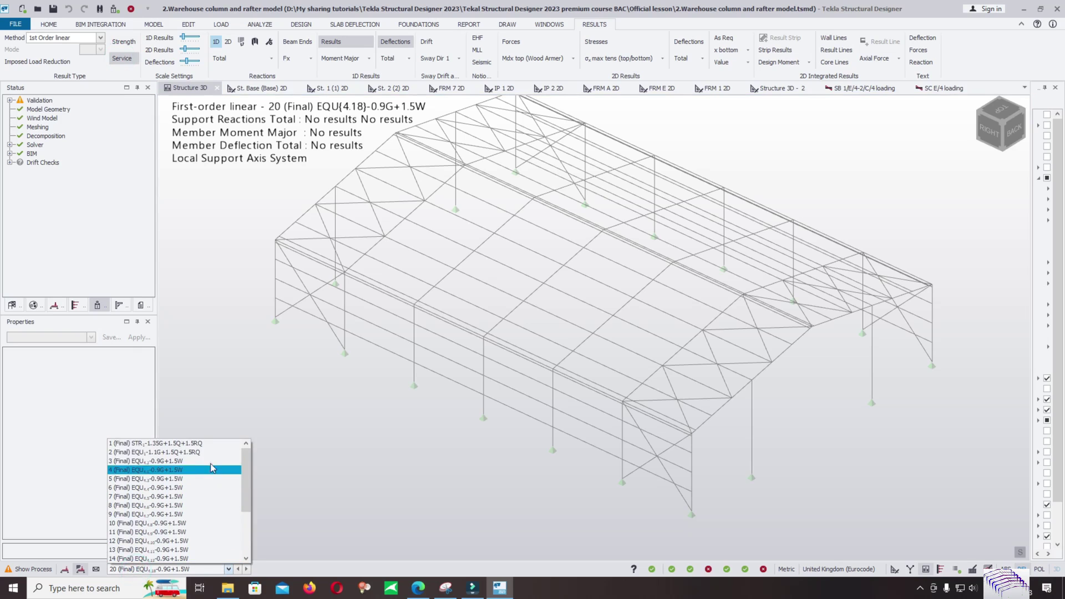
pyautogui.click(210, 443)
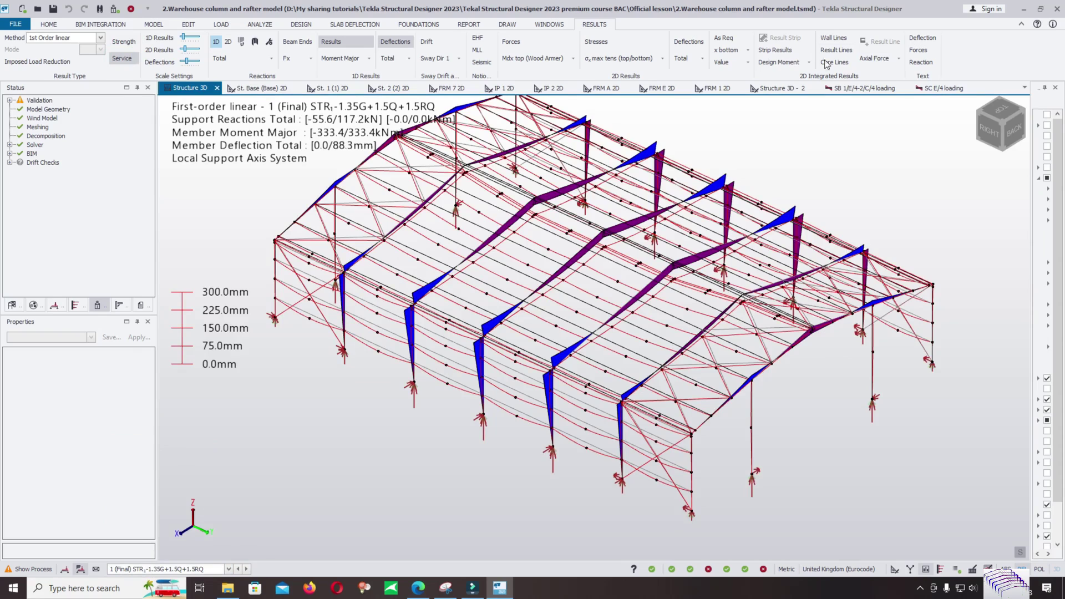
pyautogui.click(925, 36)
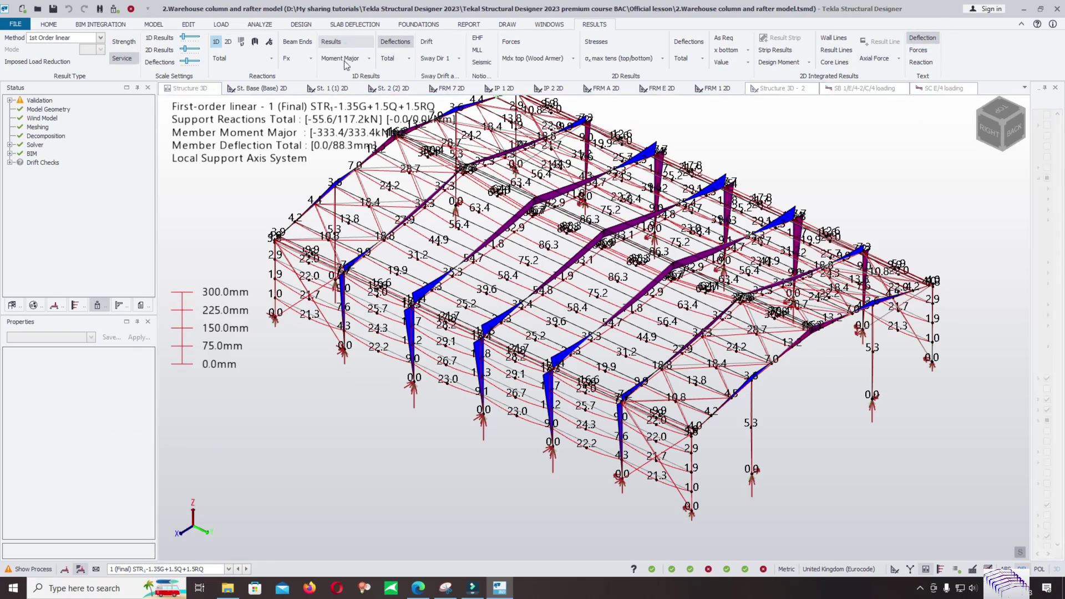
pyautogui.click(390, 41)
# Step: Check combination 2 (Final) EQU1-1.1G+1.5Q+1.5RQ, return to combination 1, and examine the total deflections across the frame
pyautogui.click(212, 572)
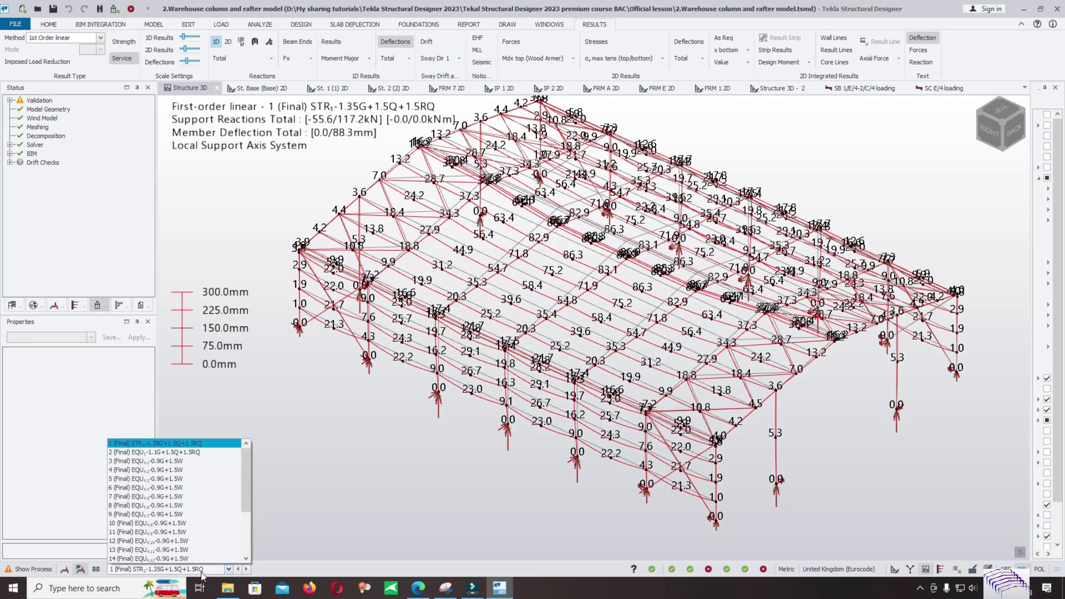
pyautogui.click(190, 455)
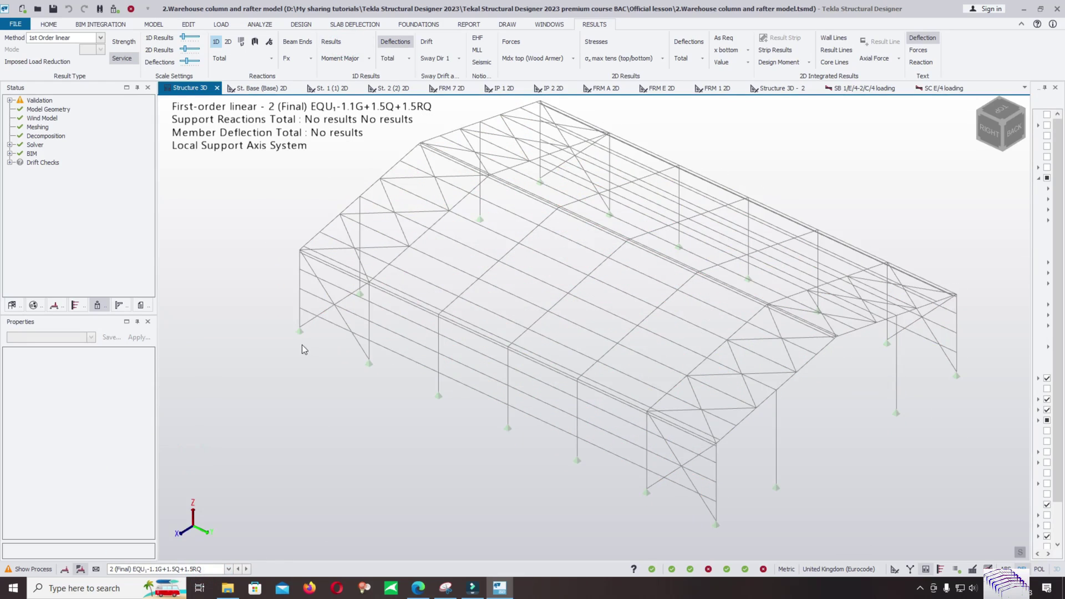
pyautogui.click(194, 571)
pyautogui.click(205, 445)
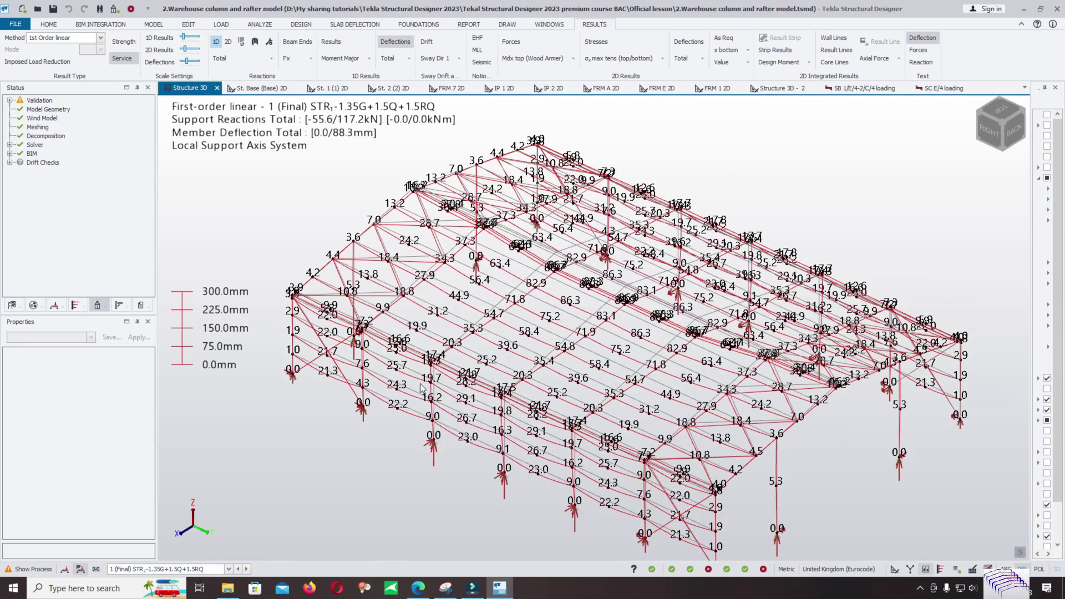
pyautogui.moveTo(424, 384)
pyautogui.scroll(-2, 425, 388)
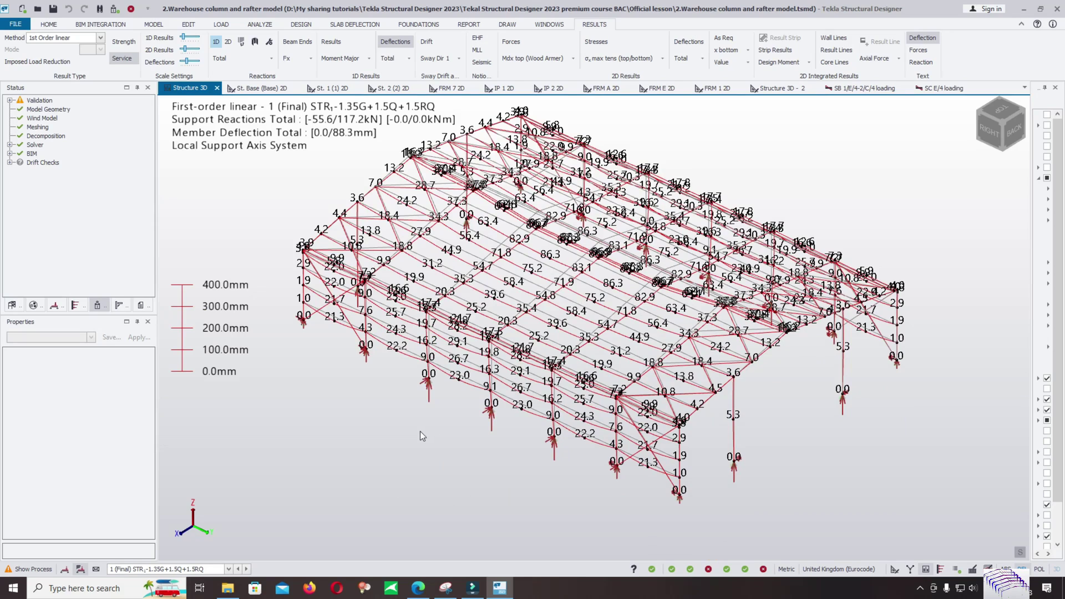
pyautogui.moveTo(470, 378); pyautogui.dragTo(467, 414, button='middle')
pyautogui.moveTo(502, 240)
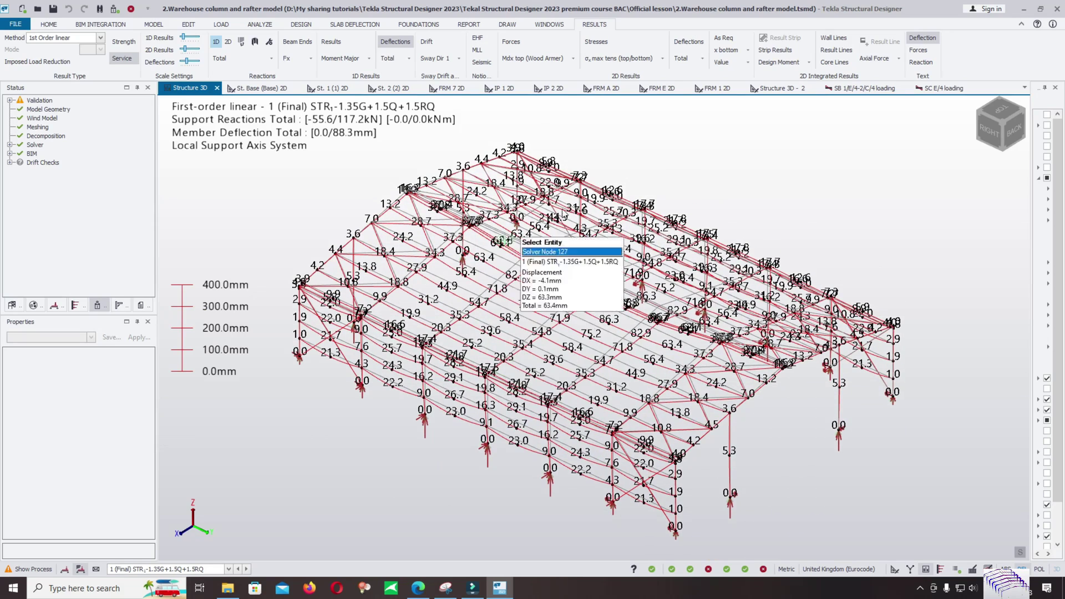
pyautogui.keyDown('shift'); pyautogui.moveTo(752, 383); pyautogui.dragTo(788, 471, button='middle'); pyautogui.keyUp('shift')
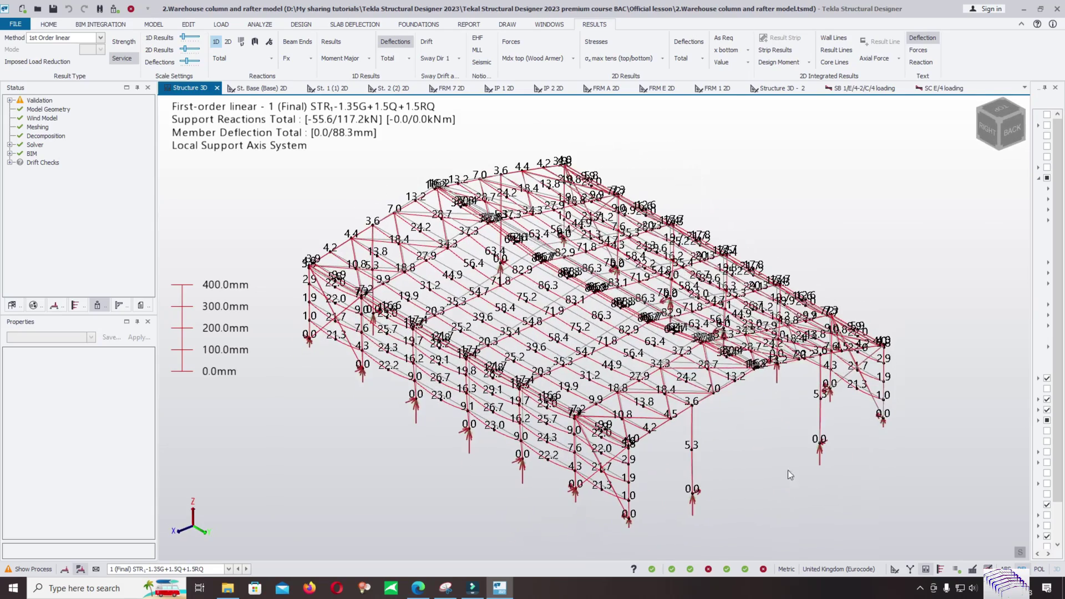
# Step: Switch to the review view and open the tabular sway data filtered to steel columns only
pyautogui.click(955, 571)
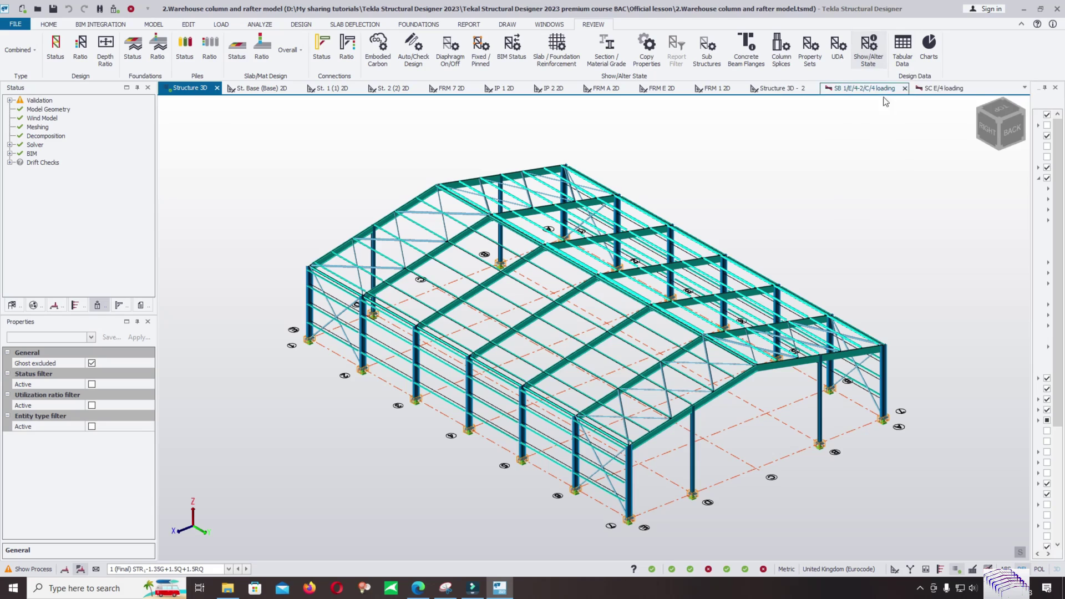
pyautogui.click(903, 47)
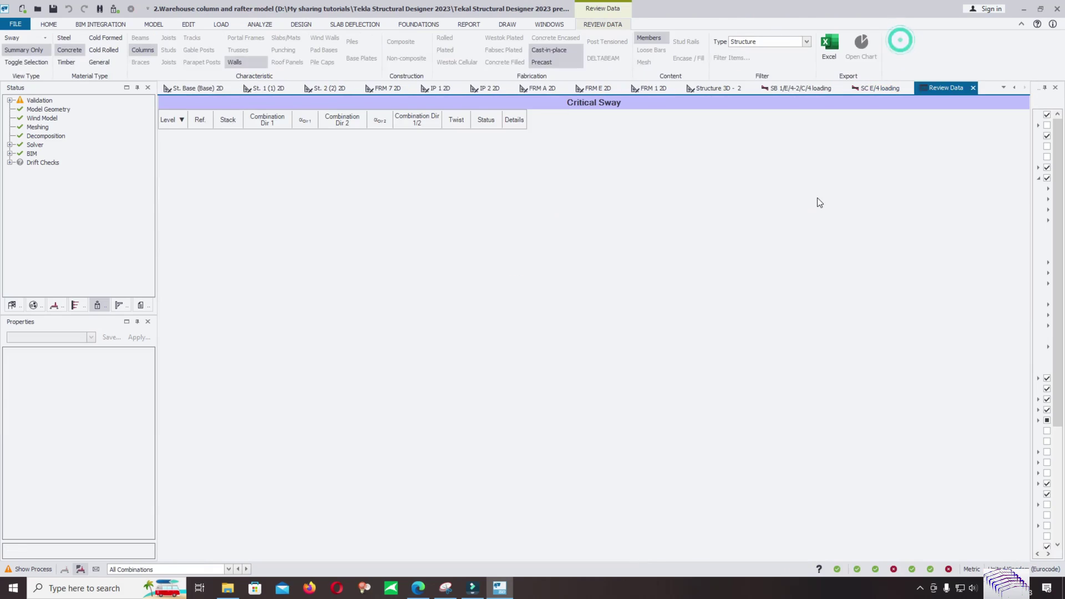
pyautogui.click(34, 39)
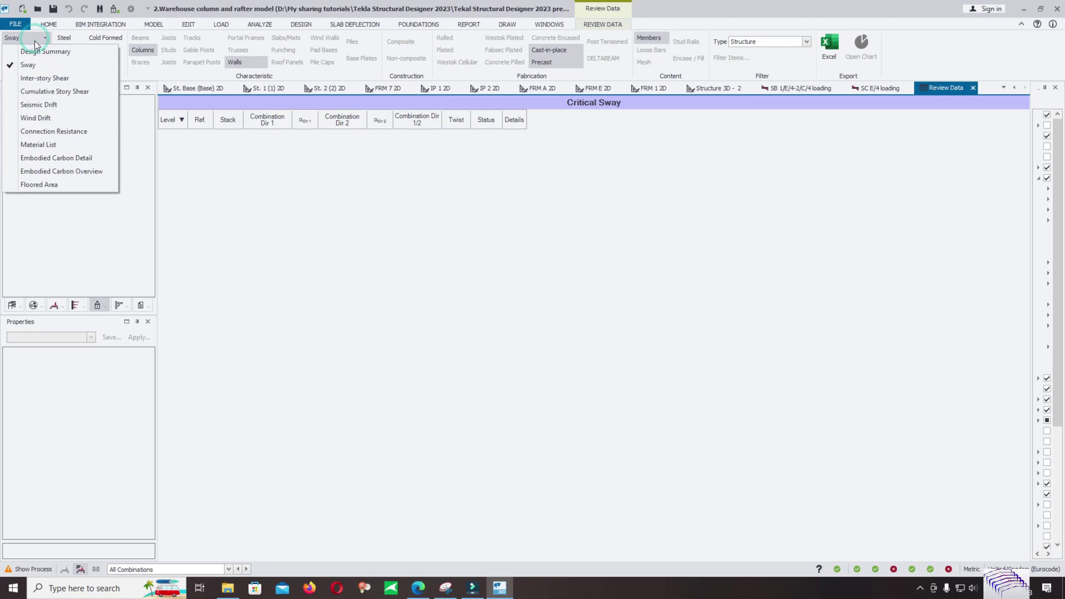
pyautogui.click(29, 65)
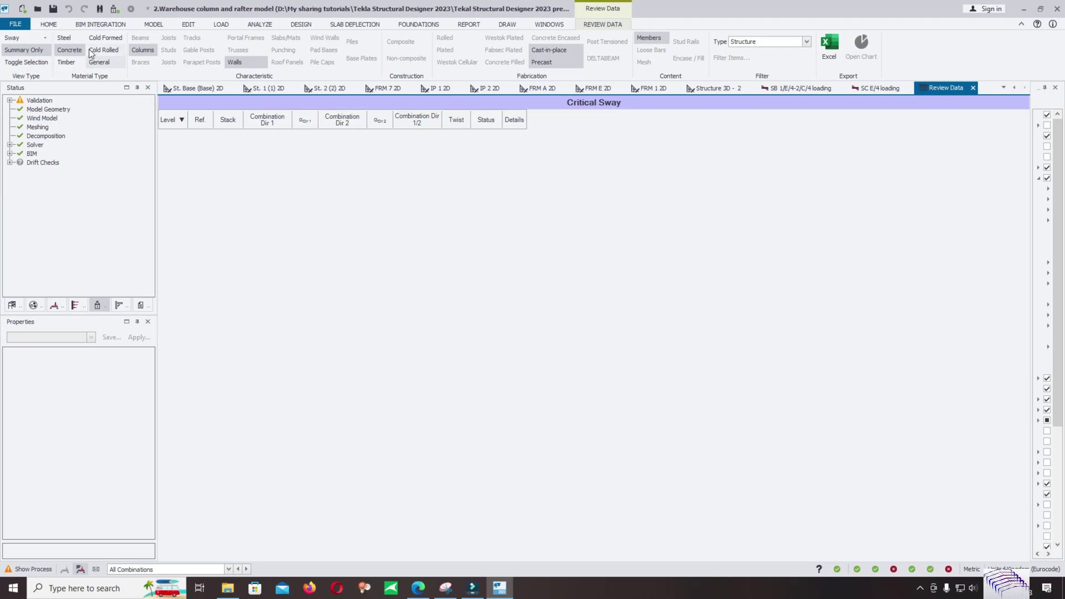
pyautogui.click(66, 38)
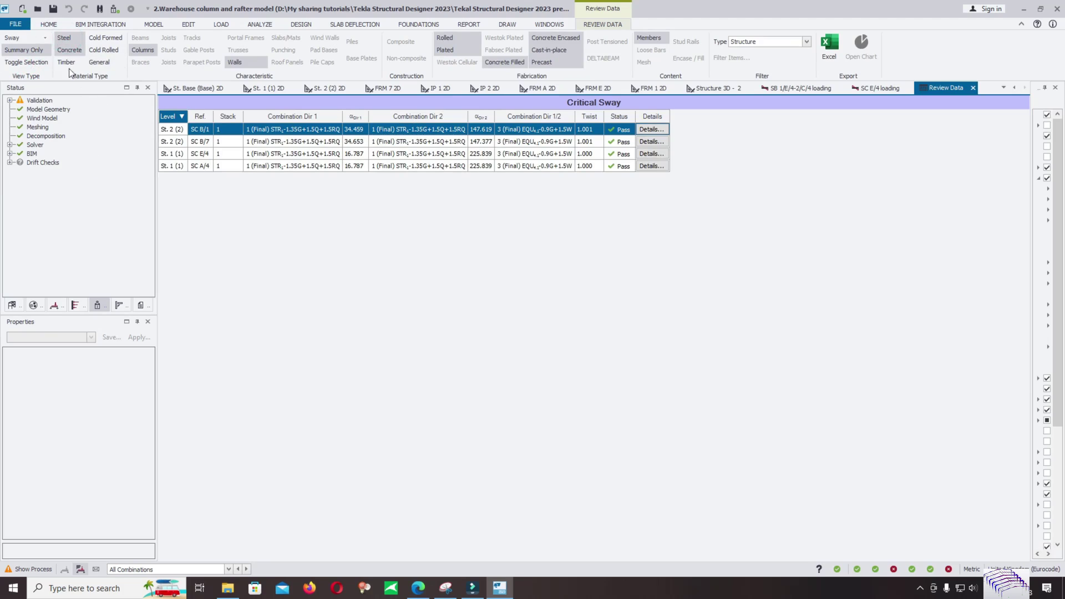
pyautogui.click(143, 50)
pyautogui.click(143, 51)
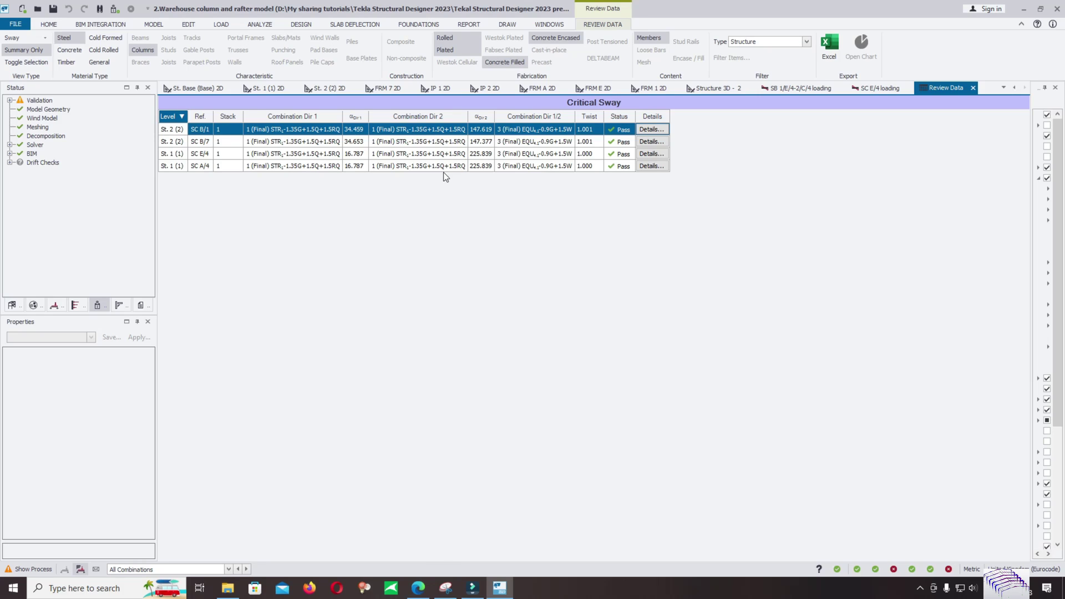
# Step: Examine the detailed sway results of columns SC B/1 and SC B/7
pyautogui.click(650, 130)
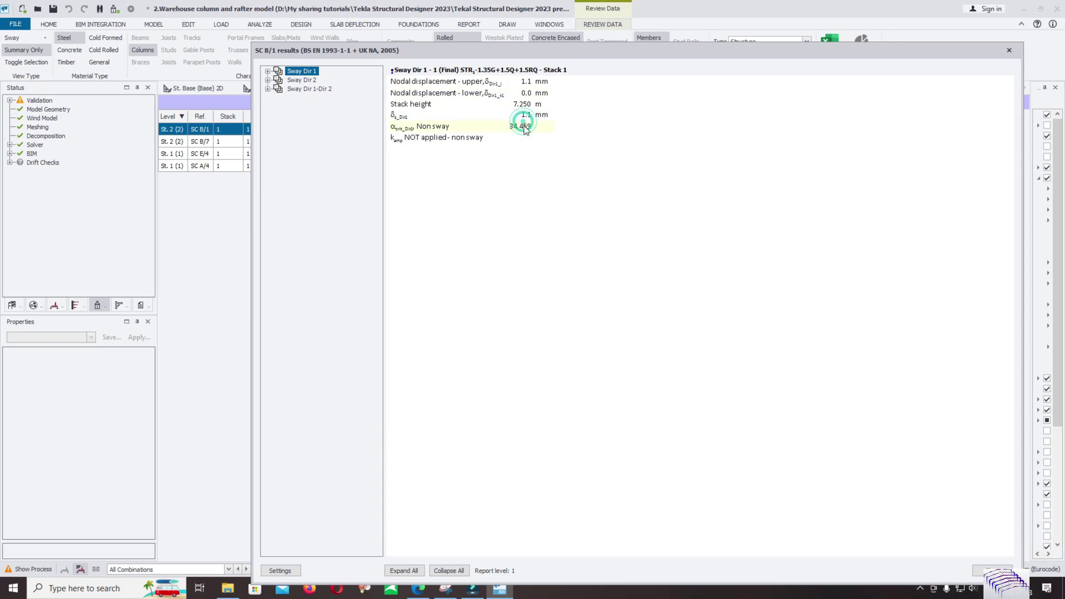
pyautogui.click(268, 81)
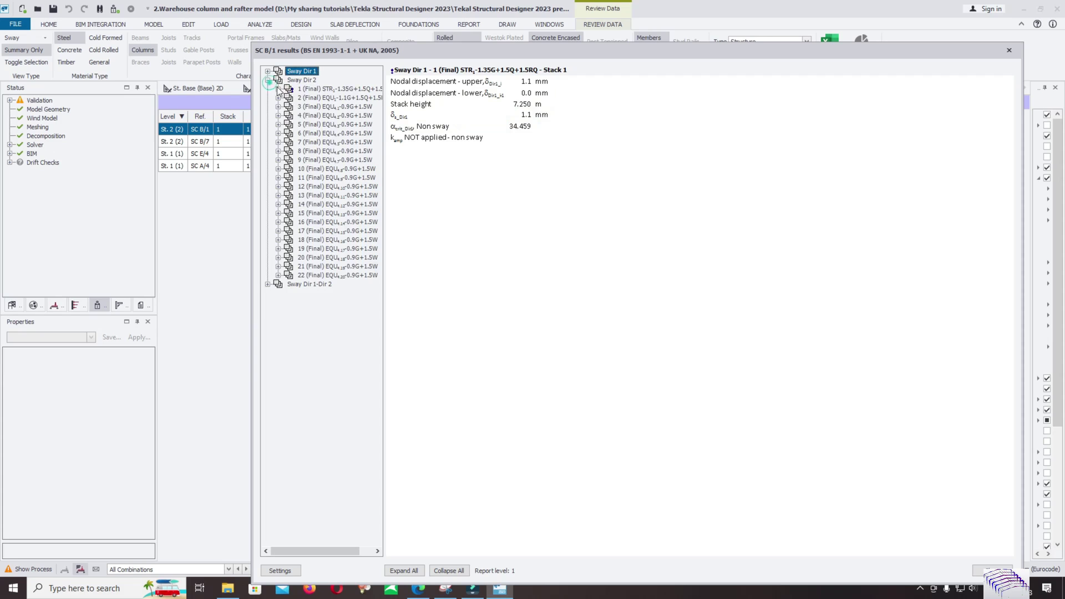
pyautogui.click(1010, 50)
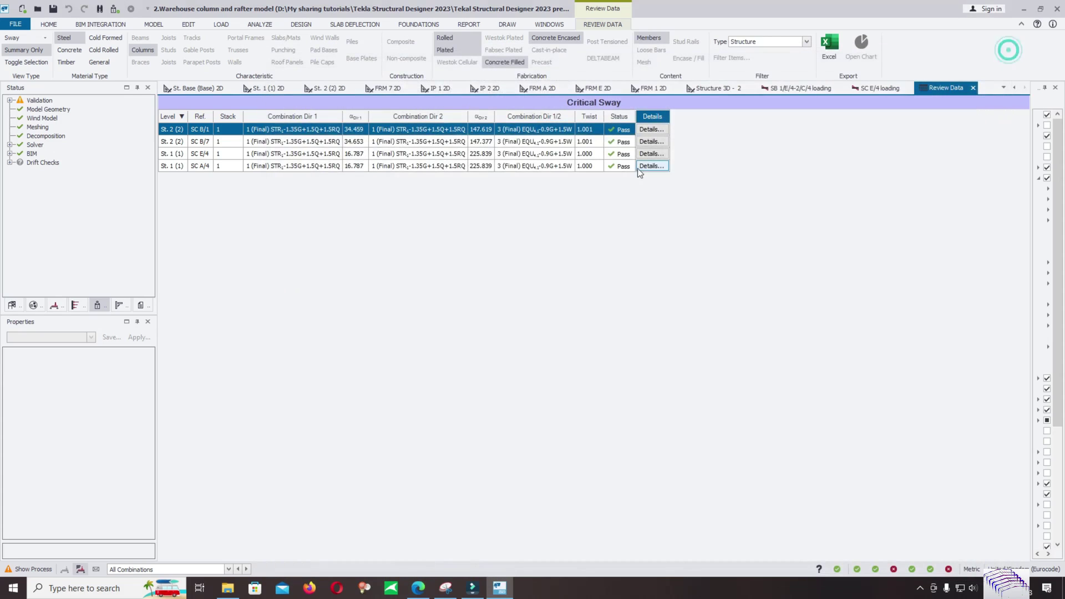
pyautogui.click(662, 141)
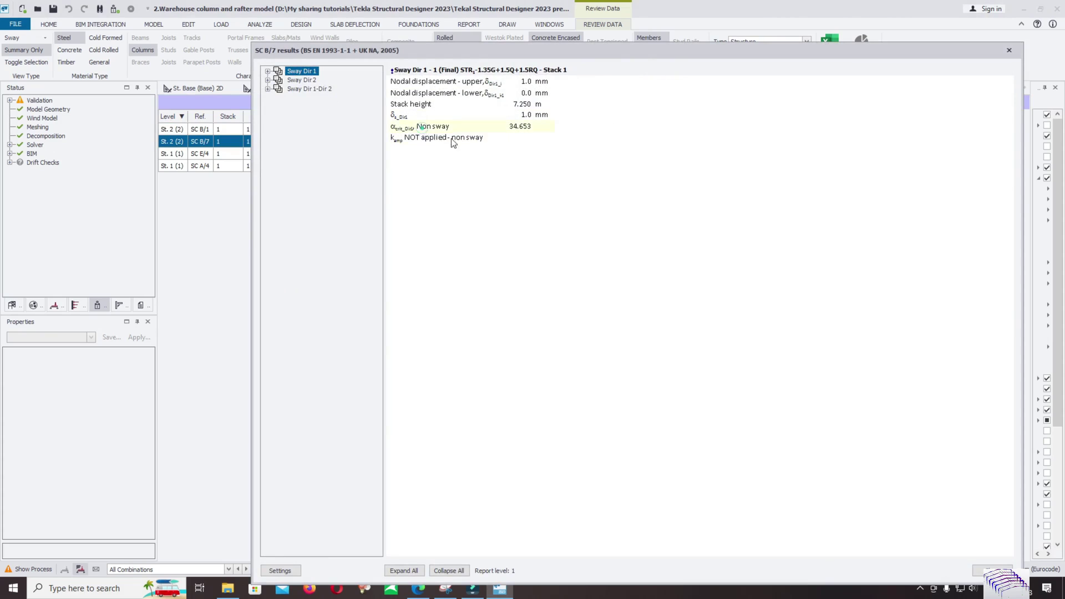
pyautogui.click(414, 131)
pyautogui.click(513, 133)
pyautogui.click(1009, 50)
# Step: Examine the detailed sway results of columns SC E/4 and SC A/4
pyautogui.click(661, 153)
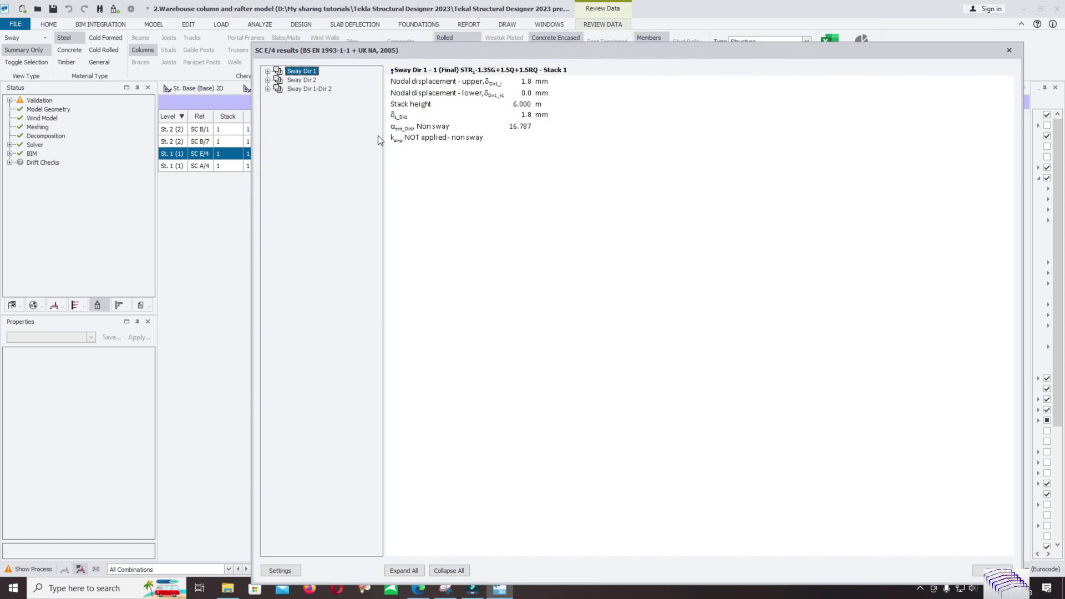
pyautogui.click(464, 123)
pyautogui.click(1009, 50)
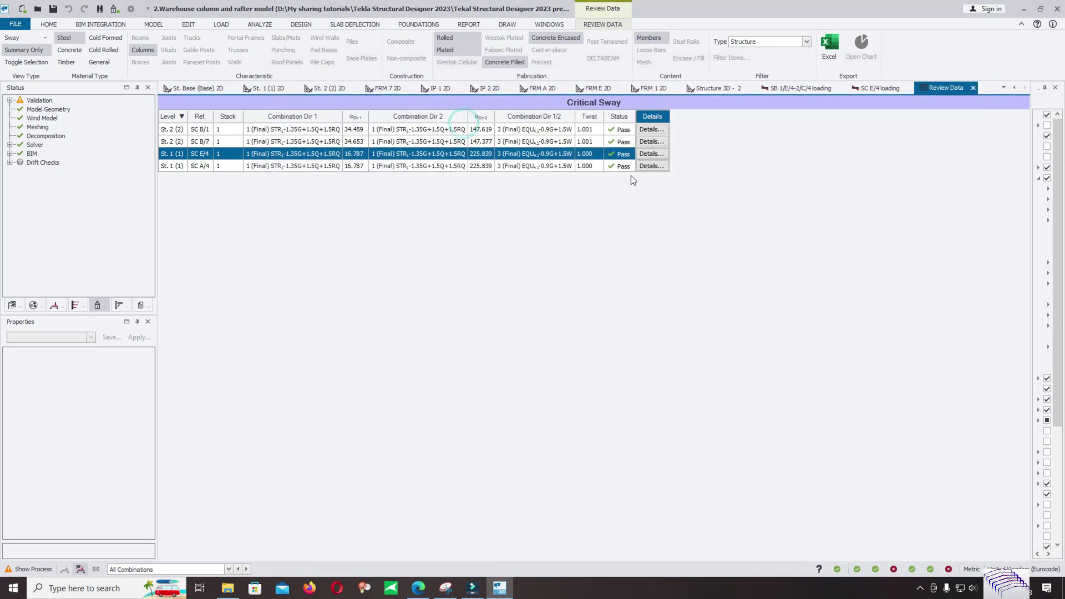
pyautogui.click(653, 166)
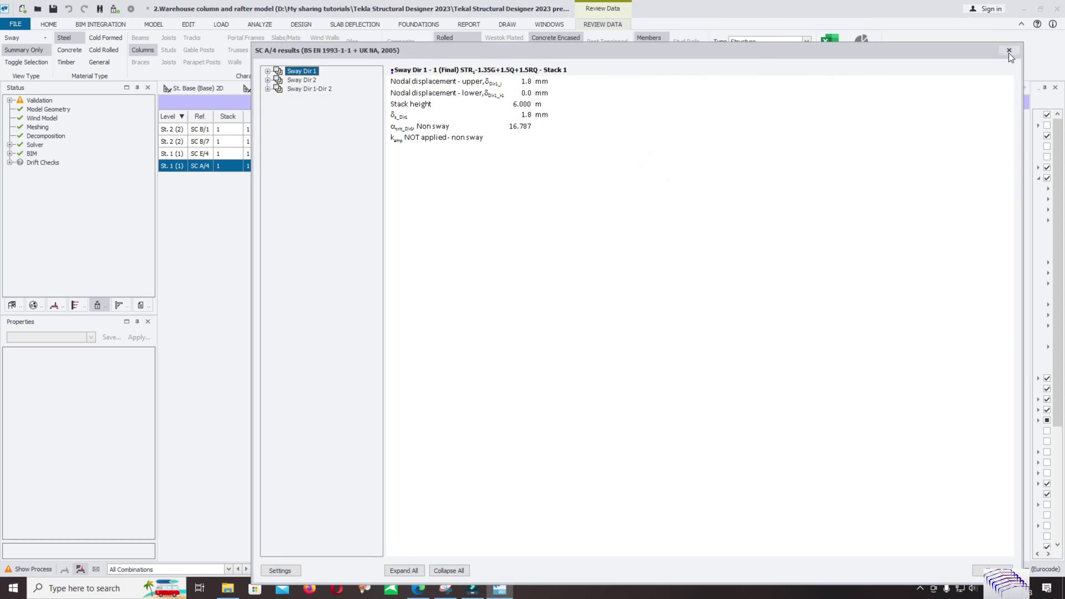
pyautogui.click(1009, 50)
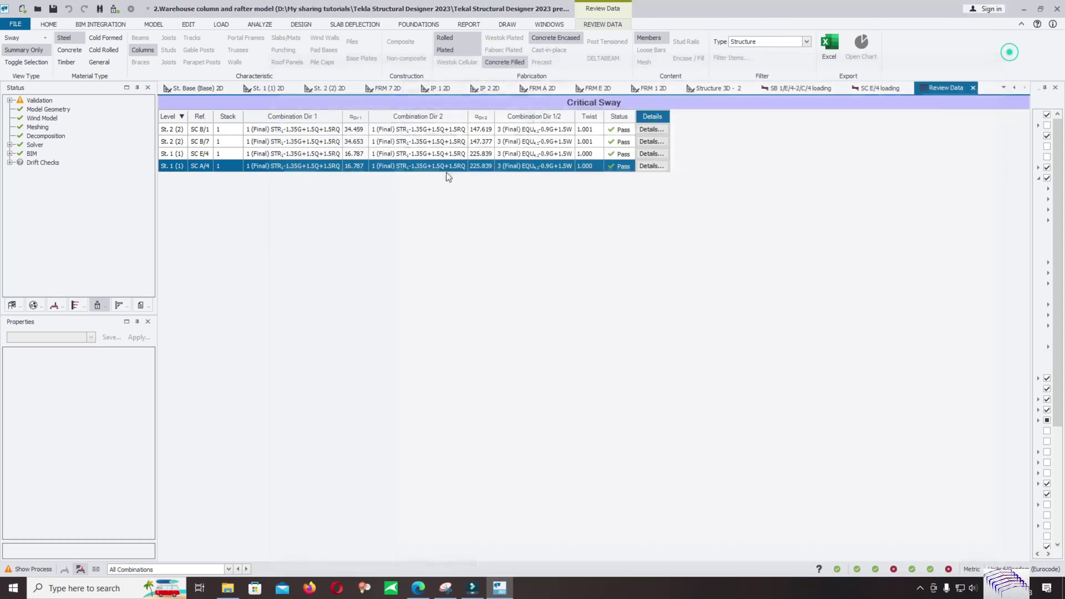
# Step: Review the design summary of the steel columns and switch the tabular data to wind drift
pyautogui.click(31, 40)
pyautogui.click(32, 54)
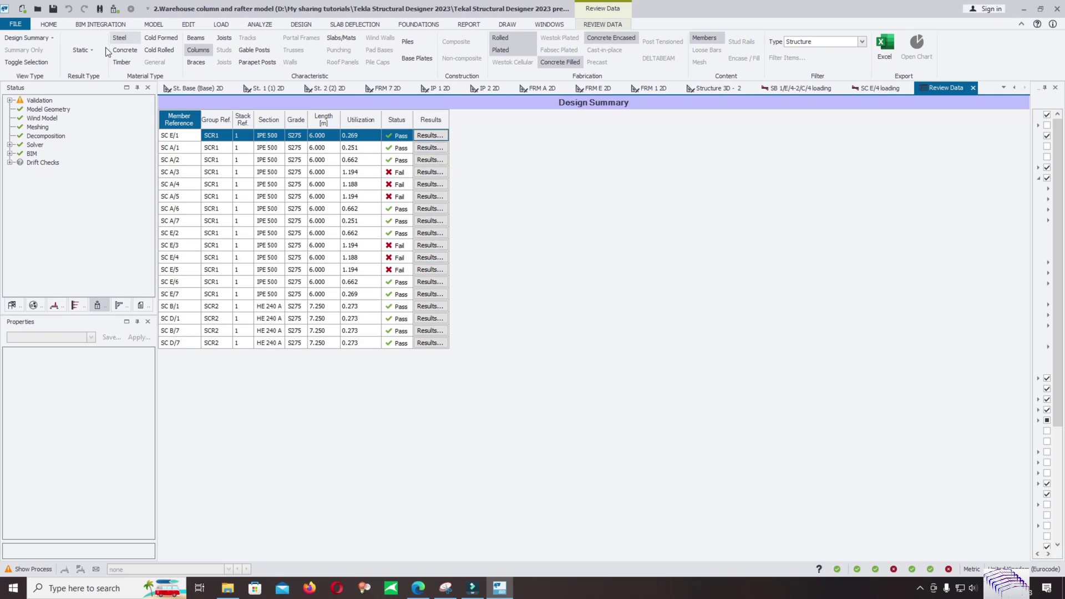
pyautogui.click(46, 38)
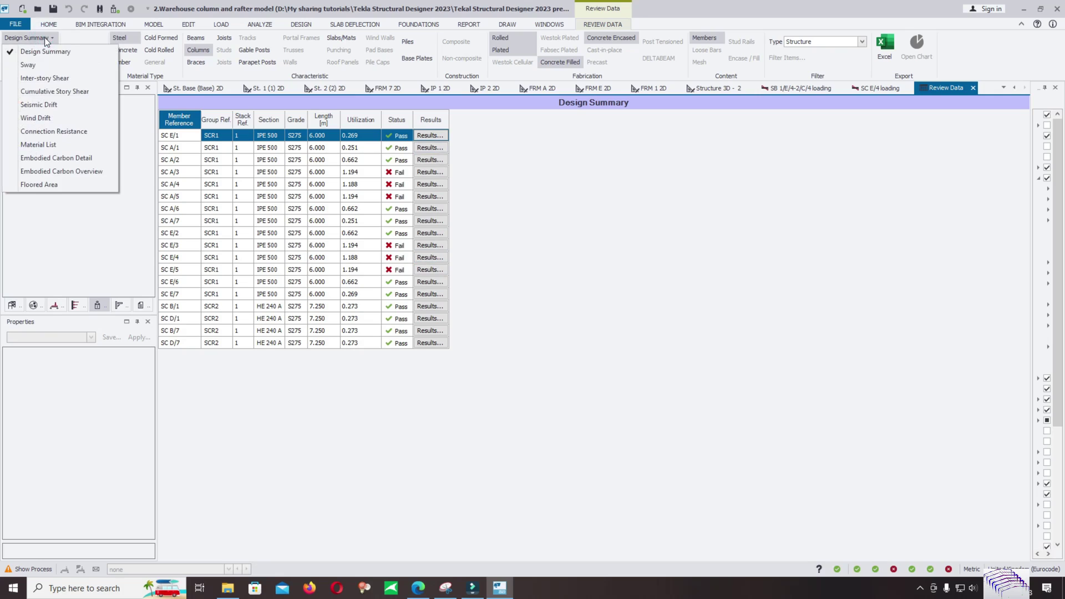
pyautogui.click(63, 118)
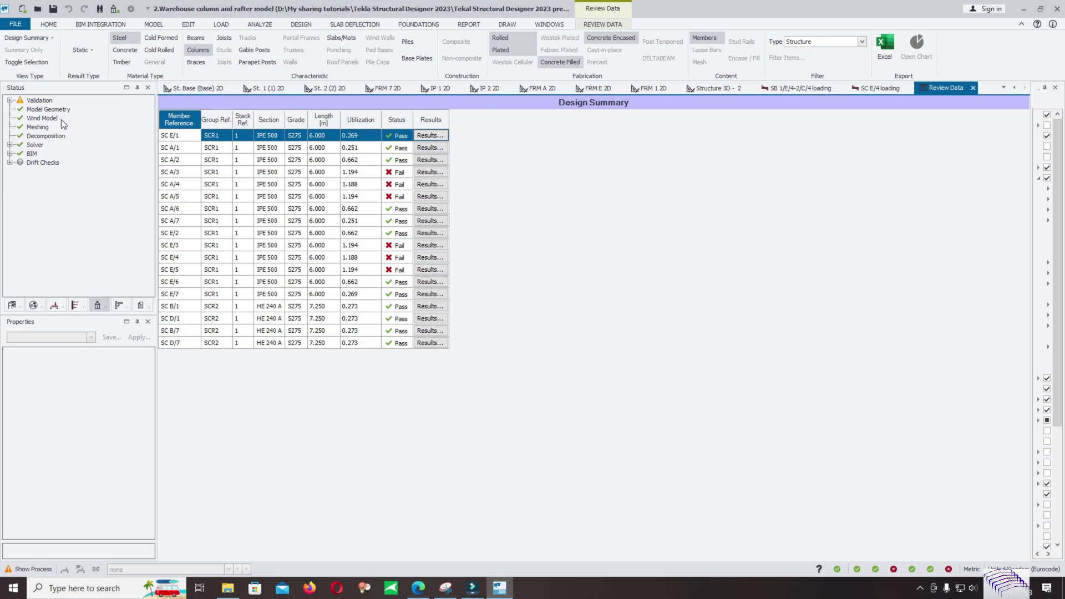
# Step: Check the material list for the steel columns and return to the design summary
pyautogui.click(31, 37)
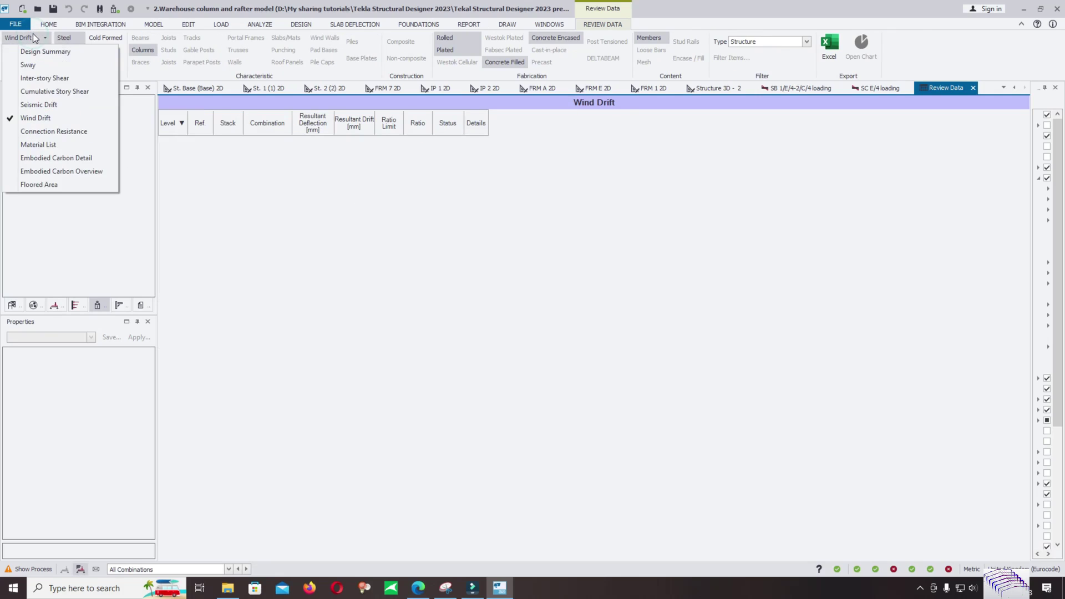
pyautogui.click(62, 144)
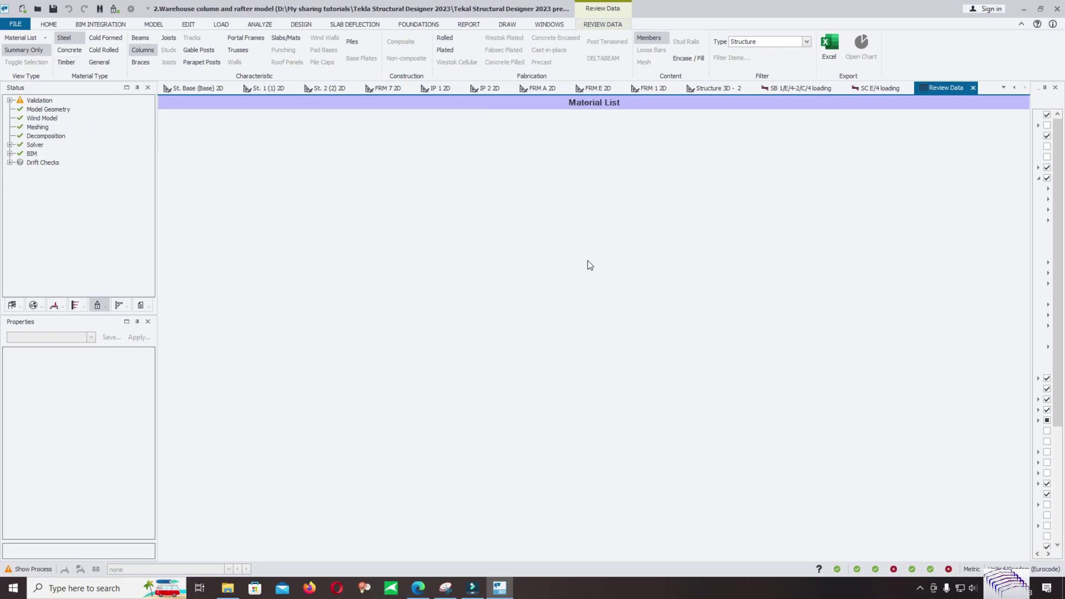
pyautogui.click(33, 39)
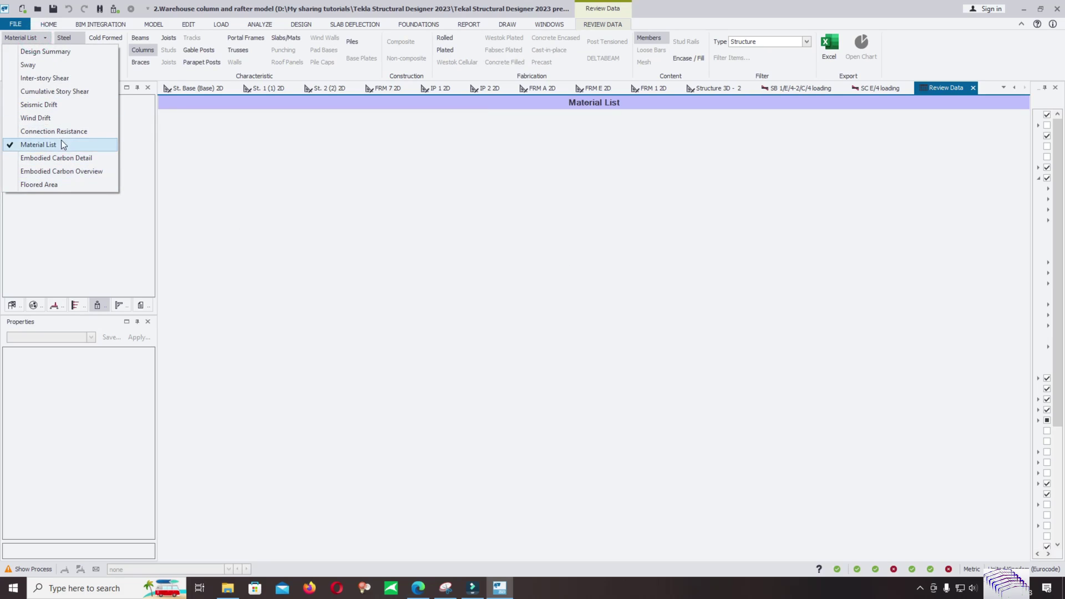
pyautogui.click(61, 52)
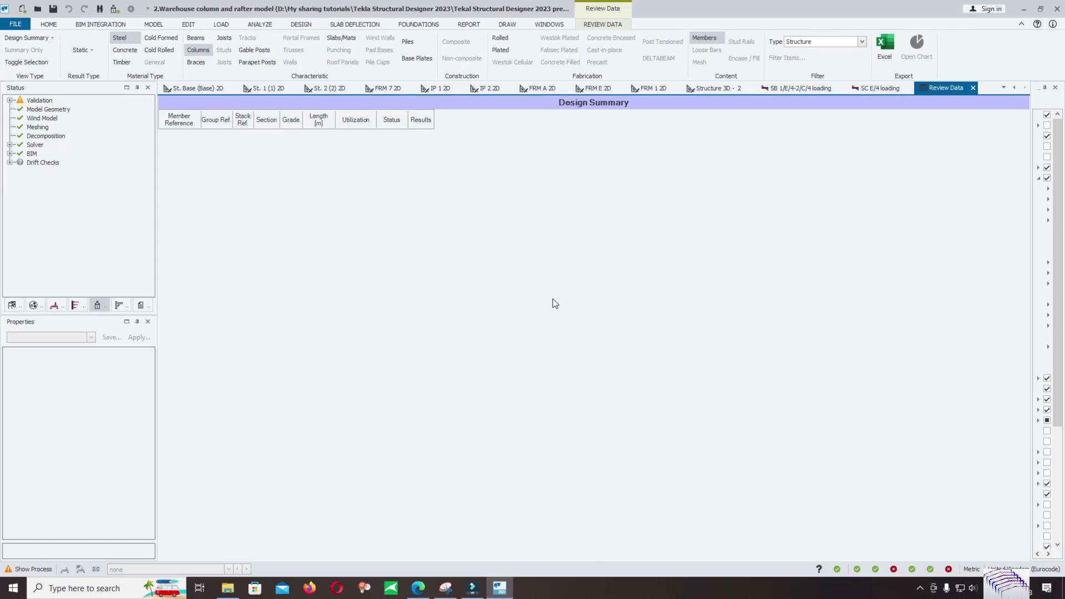
# Step: Examine the steel material list for beams, columns and braces in turn
pyautogui.click(27, 38)
pyautogui.click(55, 145)
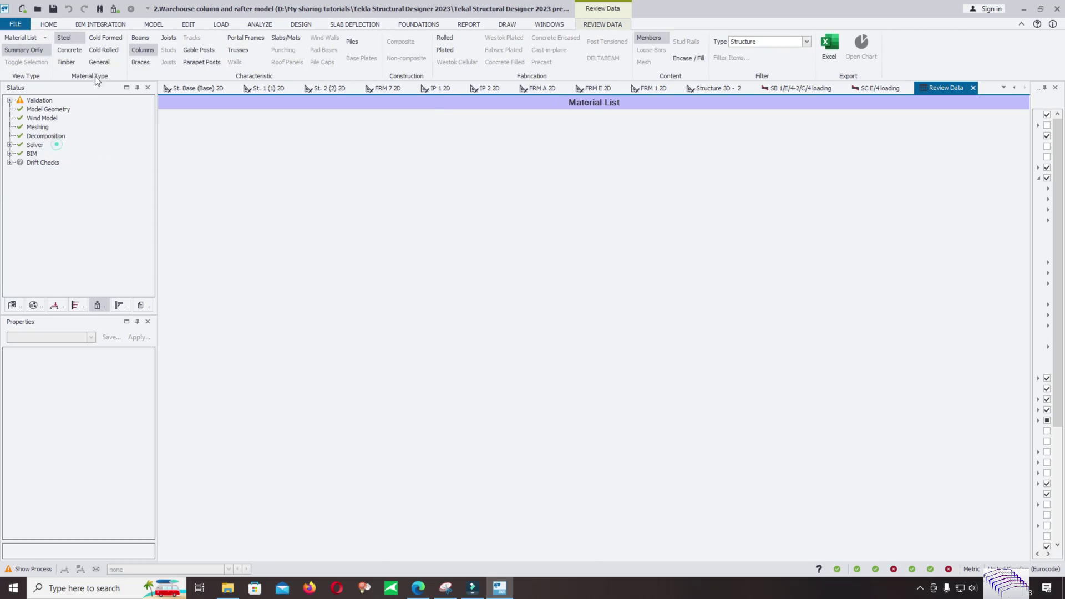
pyautogui.click(67, 38)
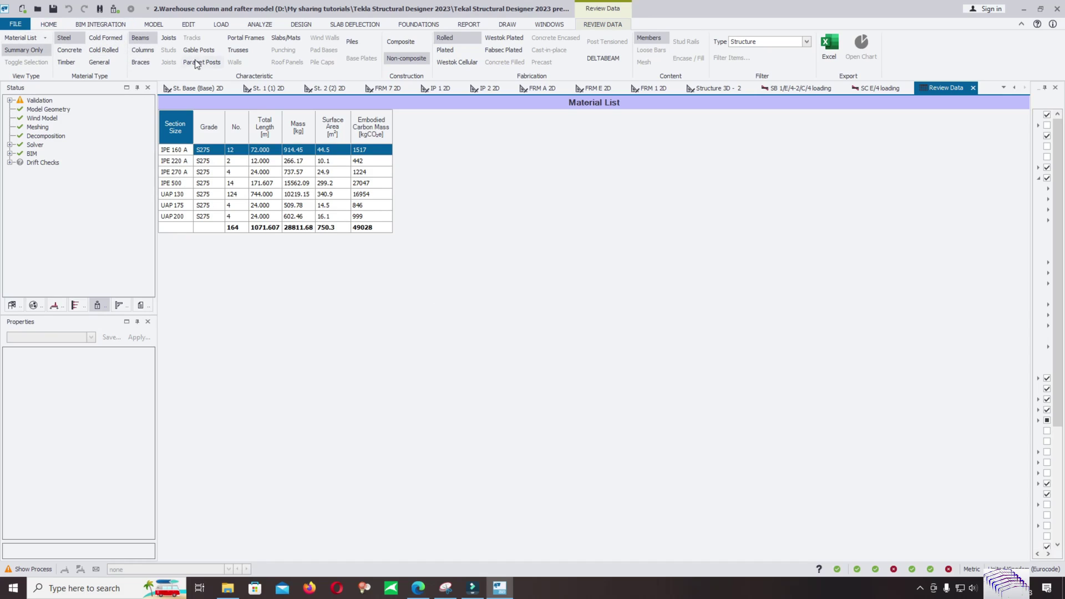
pyautogui.click(145, 51)
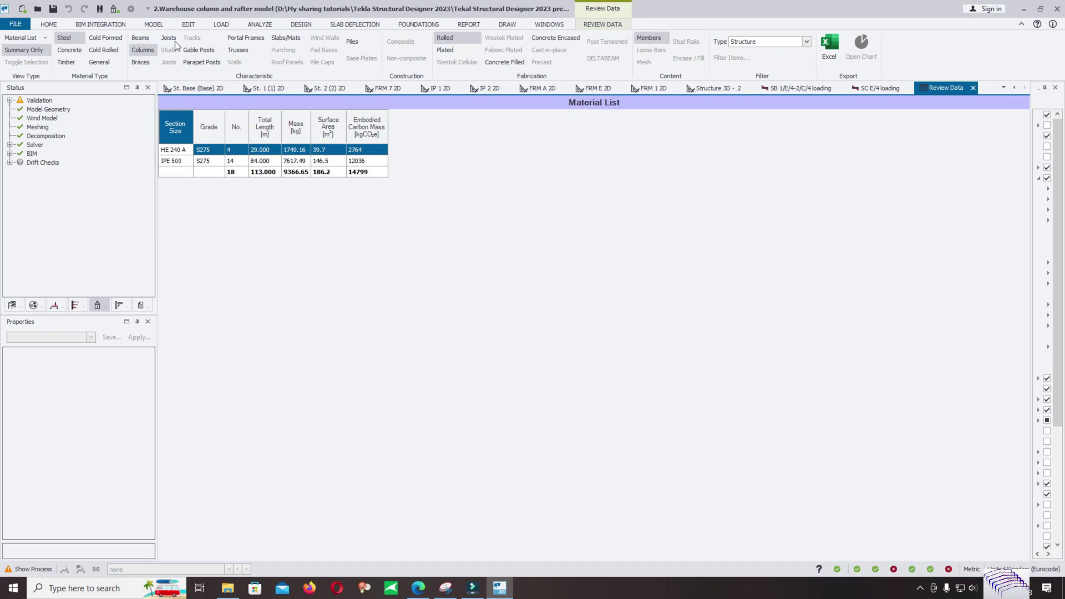
pyautogui.click(140, 62)
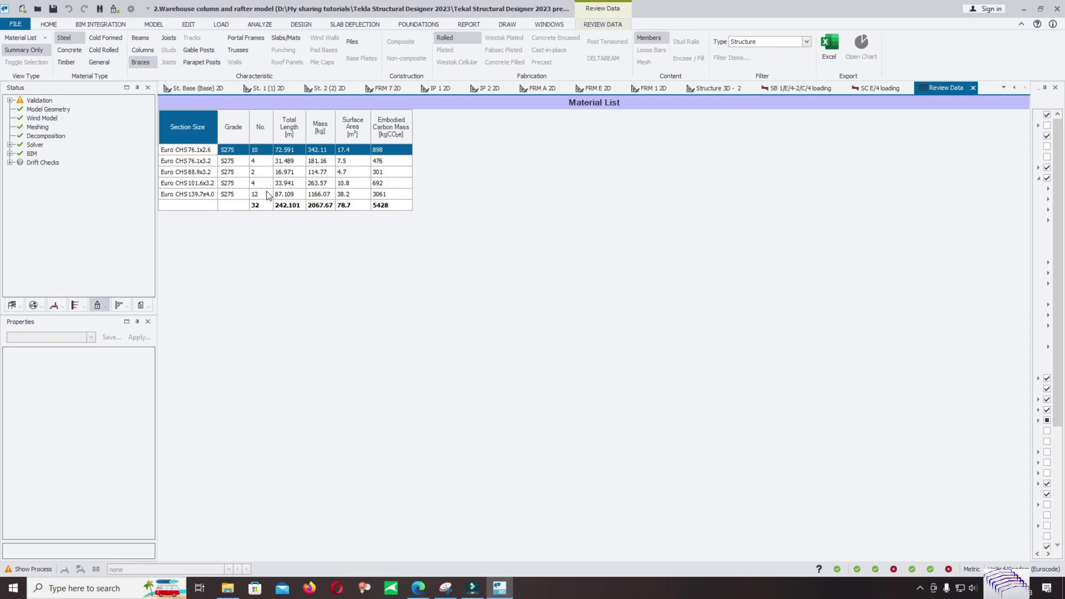
# Step: Check the wind drift table with the General material type selected, and return to the design summary
pyautogui.click(20, 47)
pyautogui.click(34, 38)
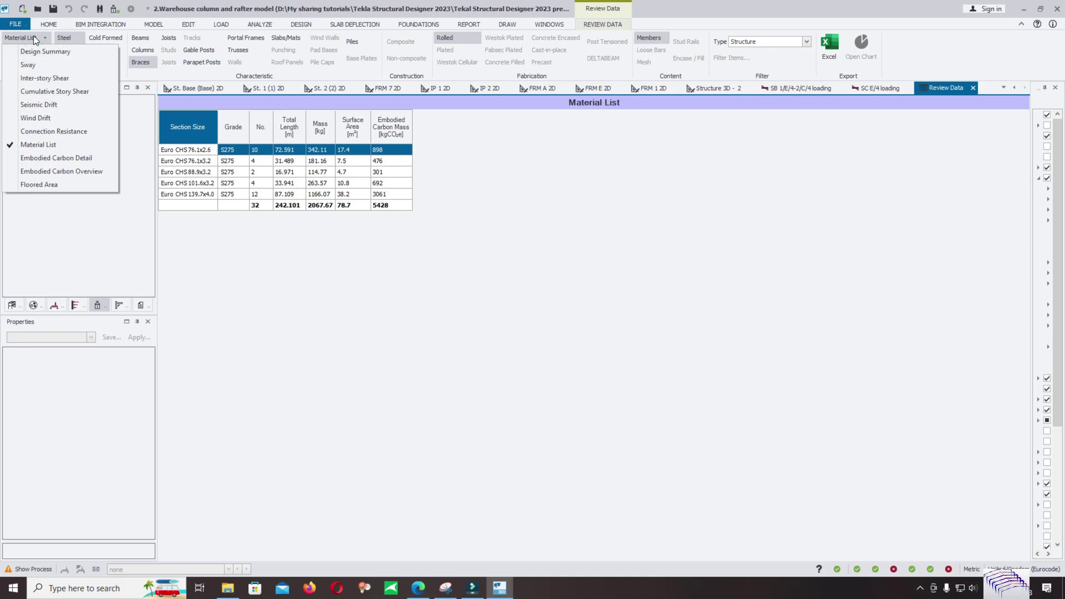
pyautogui.click(54, 117)
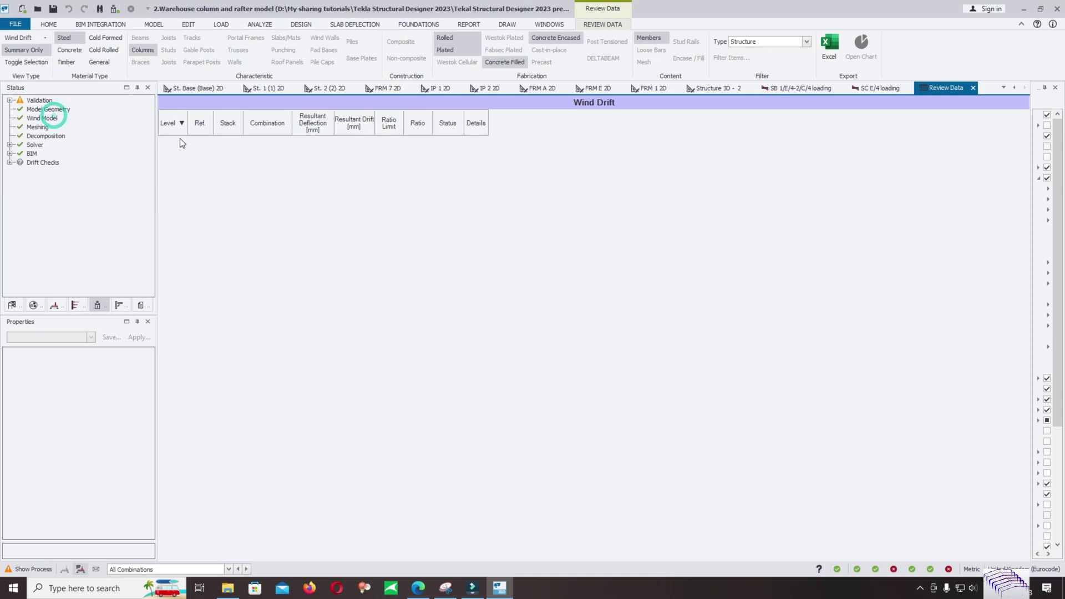
pyautogui.click(99, 64)
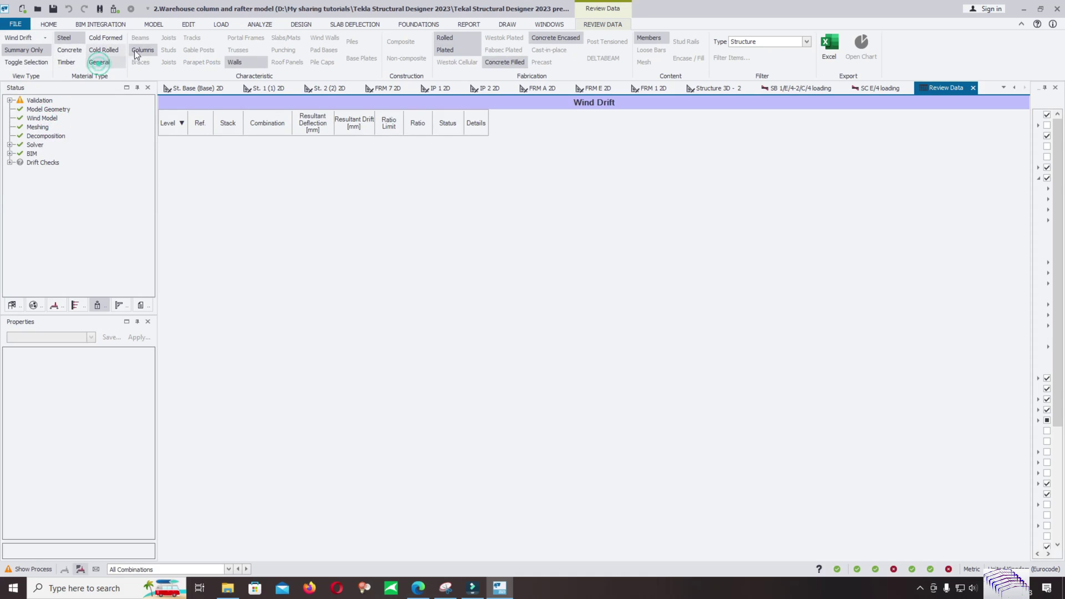
pyautogui.click(28, 39)
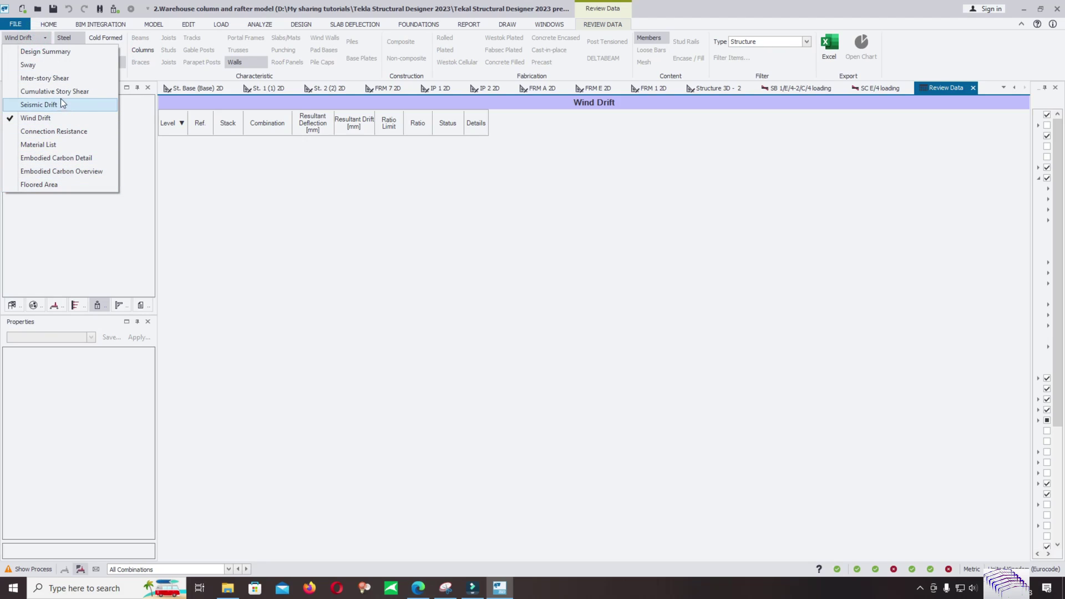
pyautogui.click(75, 51)
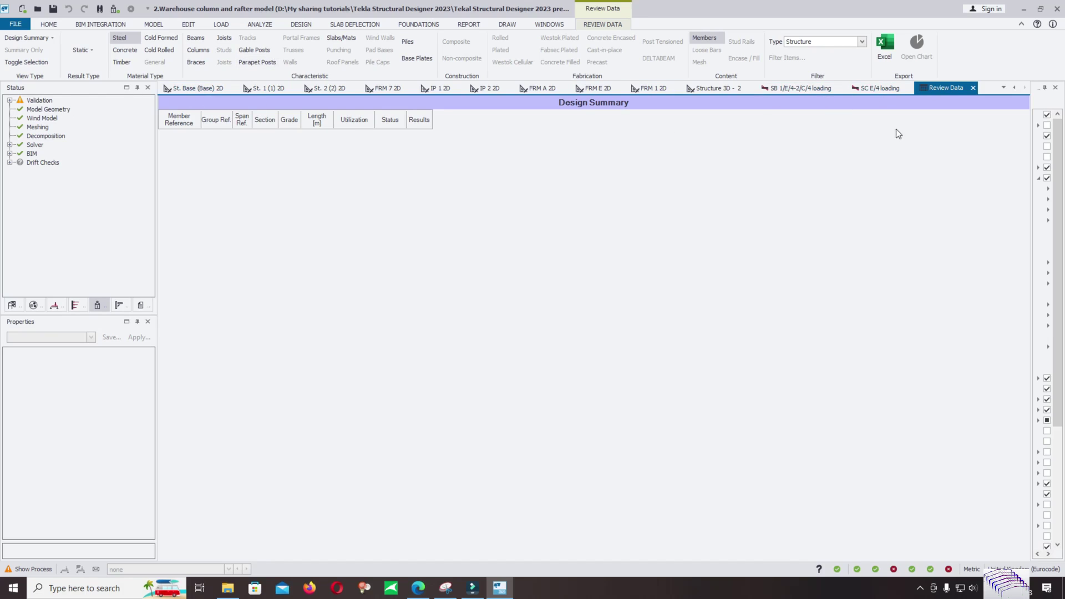
# Step: View the St. Base (Base) plan, close the review data view and examine the design ratios on the 3D structure
pyautogui.click(198, 88)
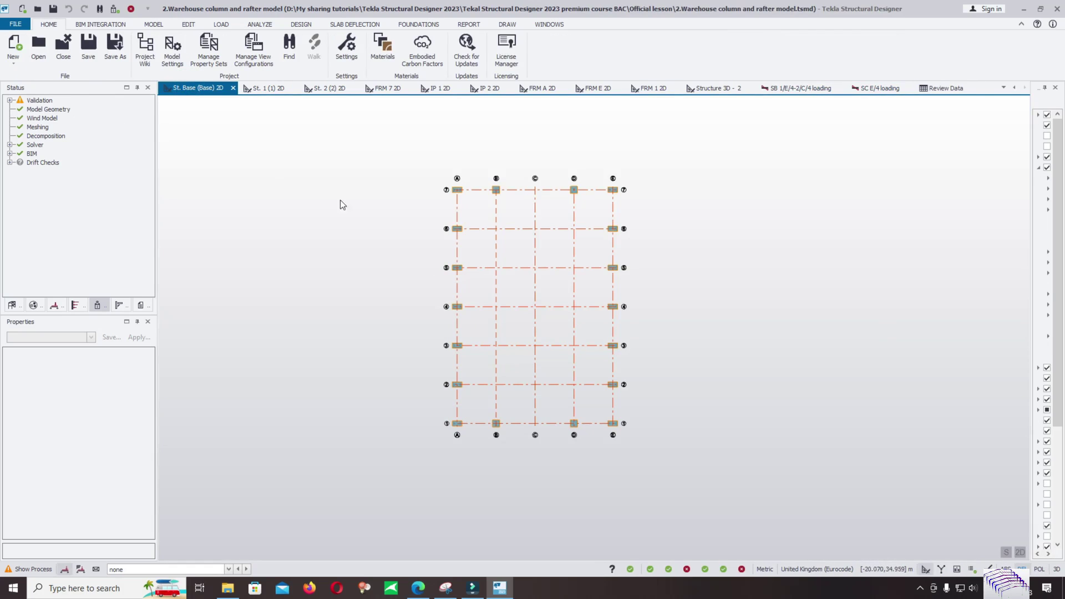
pyautogui.click(972, 91)
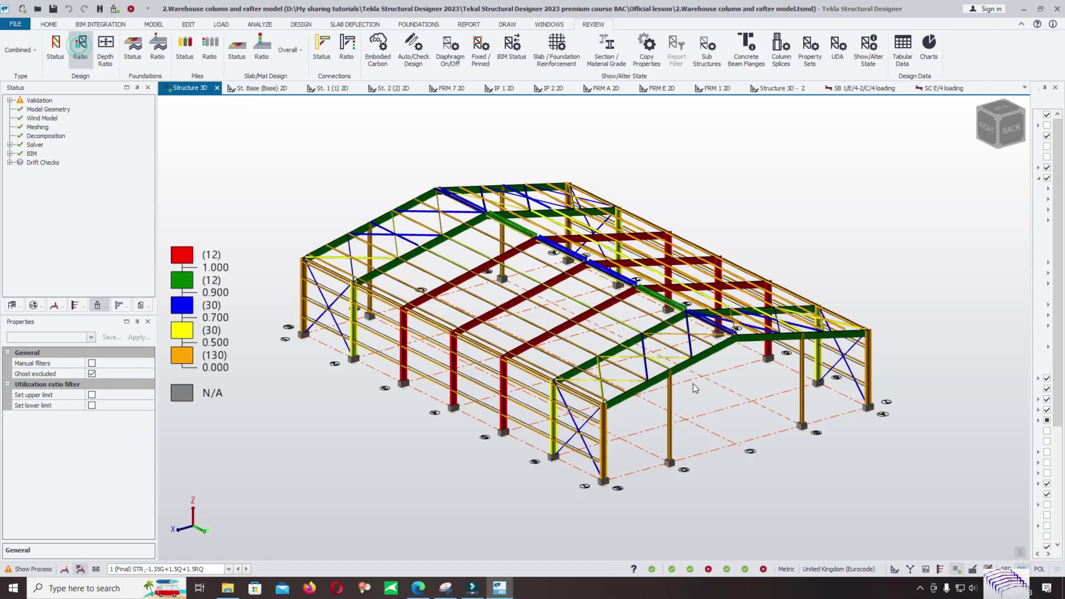
pyautogui.rightClick(694, 384)
pyautogui.scroll(1, 650, 327)
pyautogui.scroll(-1, 662, 282)
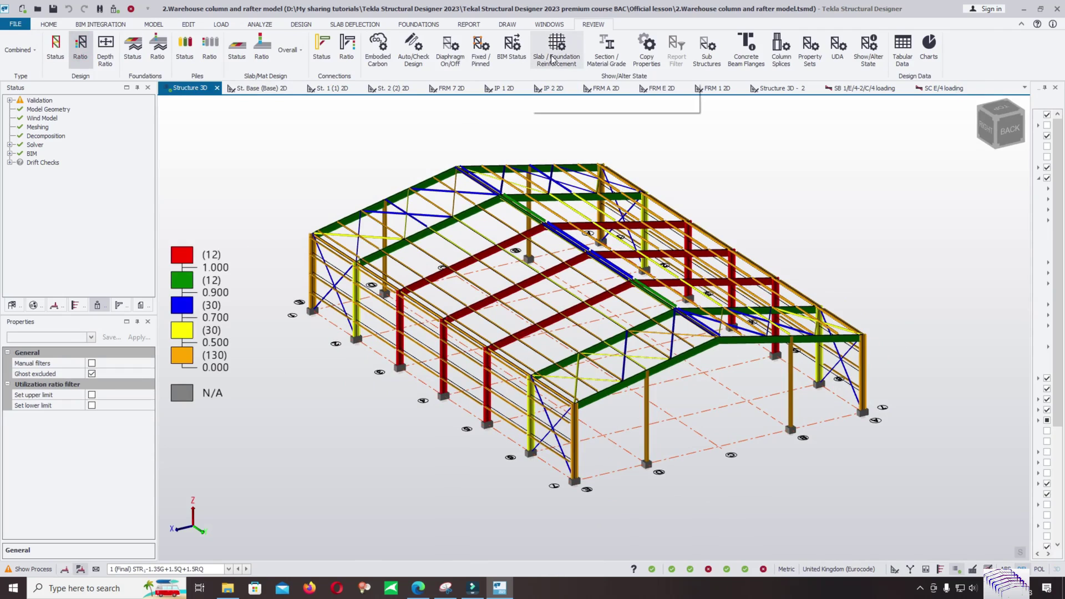
# Step: Inspect the members' material grade, fixed/pinned and autodesign displays on the 3D structure, and restore the design ratio display
pyautogui.click(606, 48)
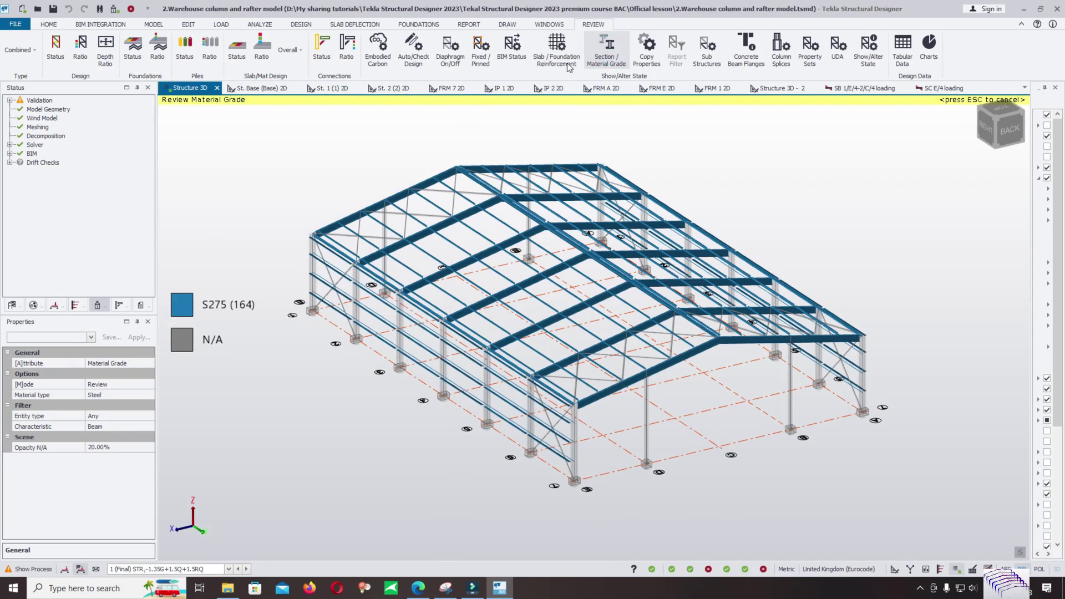
pyautogui.click(480, 49)
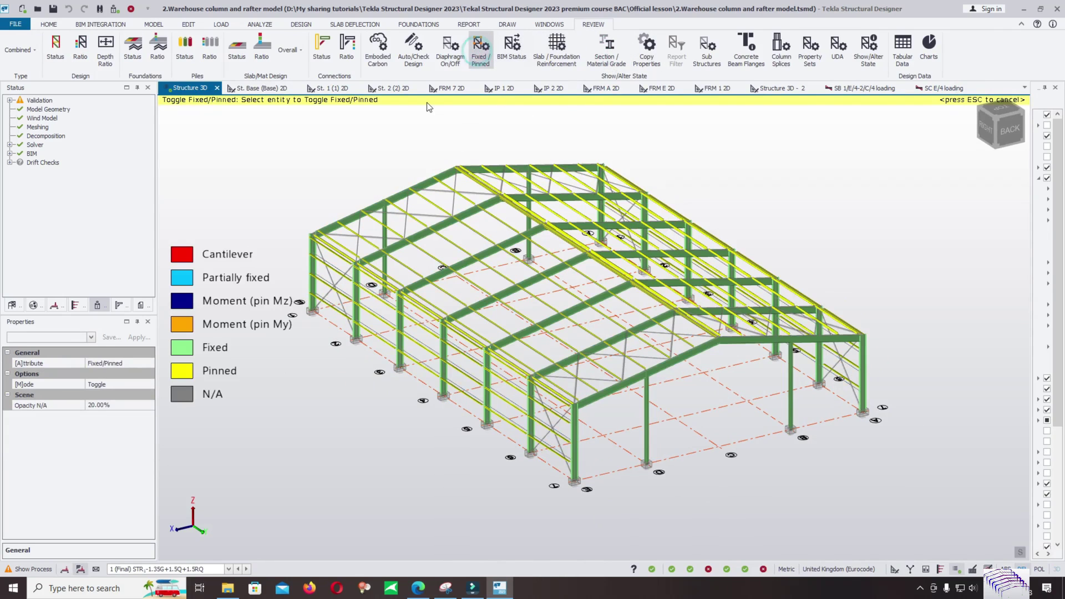
pyautogui.click(414, 50)
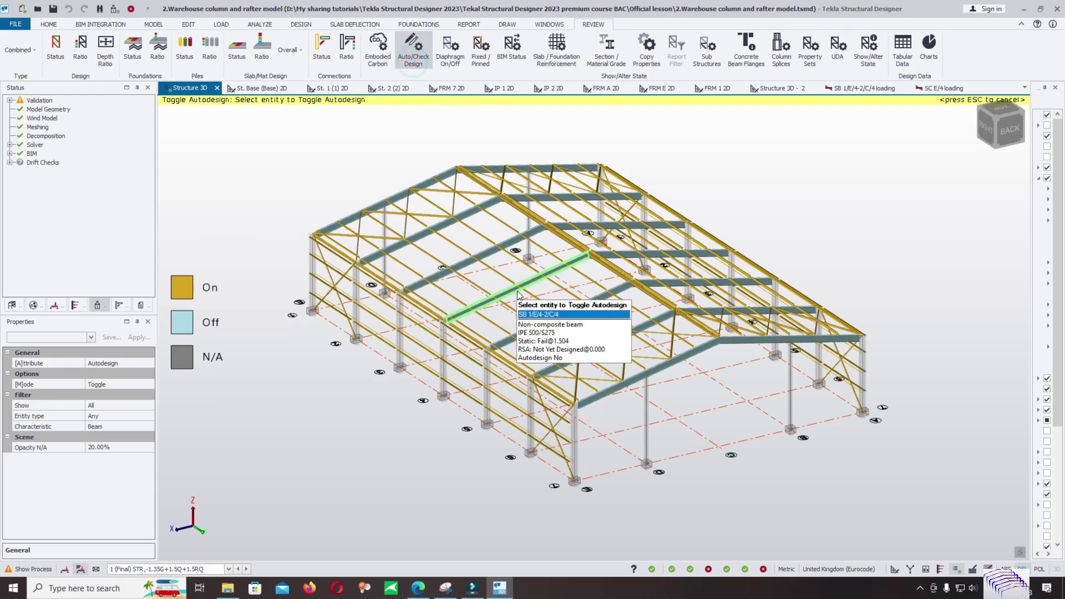
pyautogui.press('Escape')
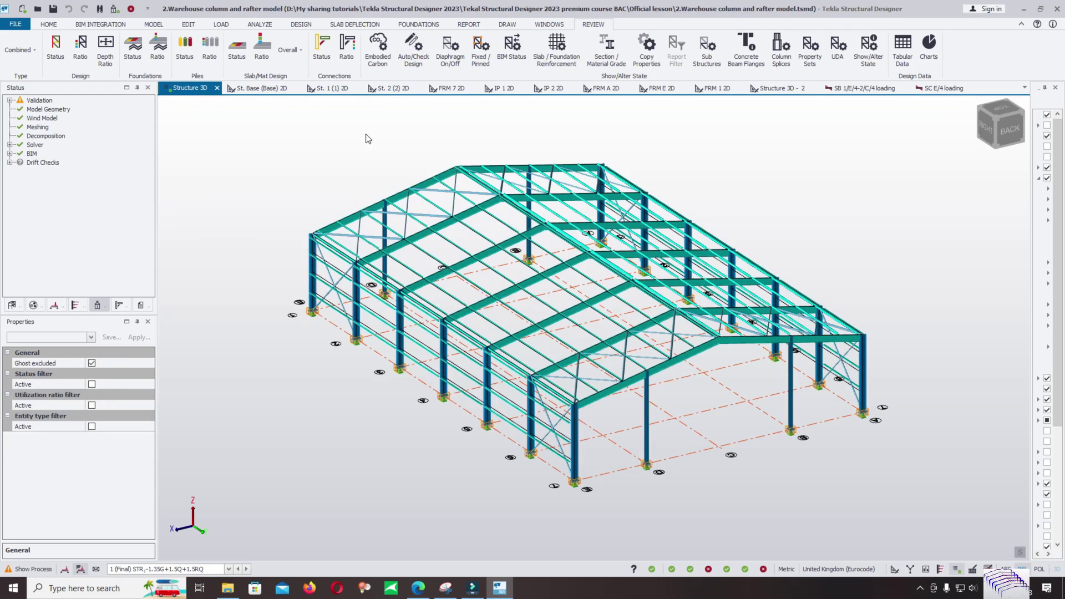
pyautogui.click(81, 49)
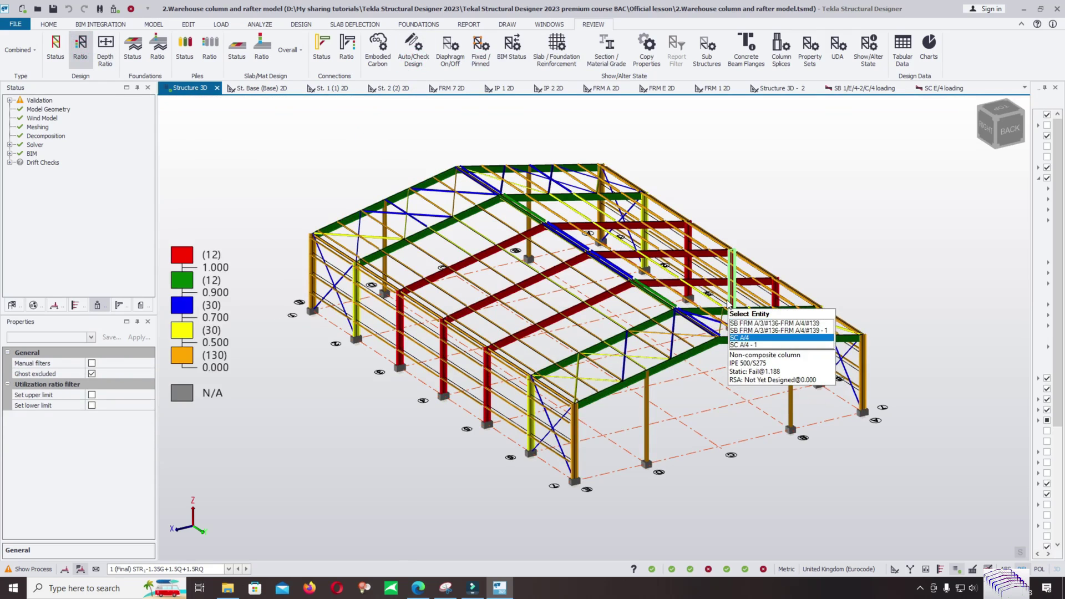